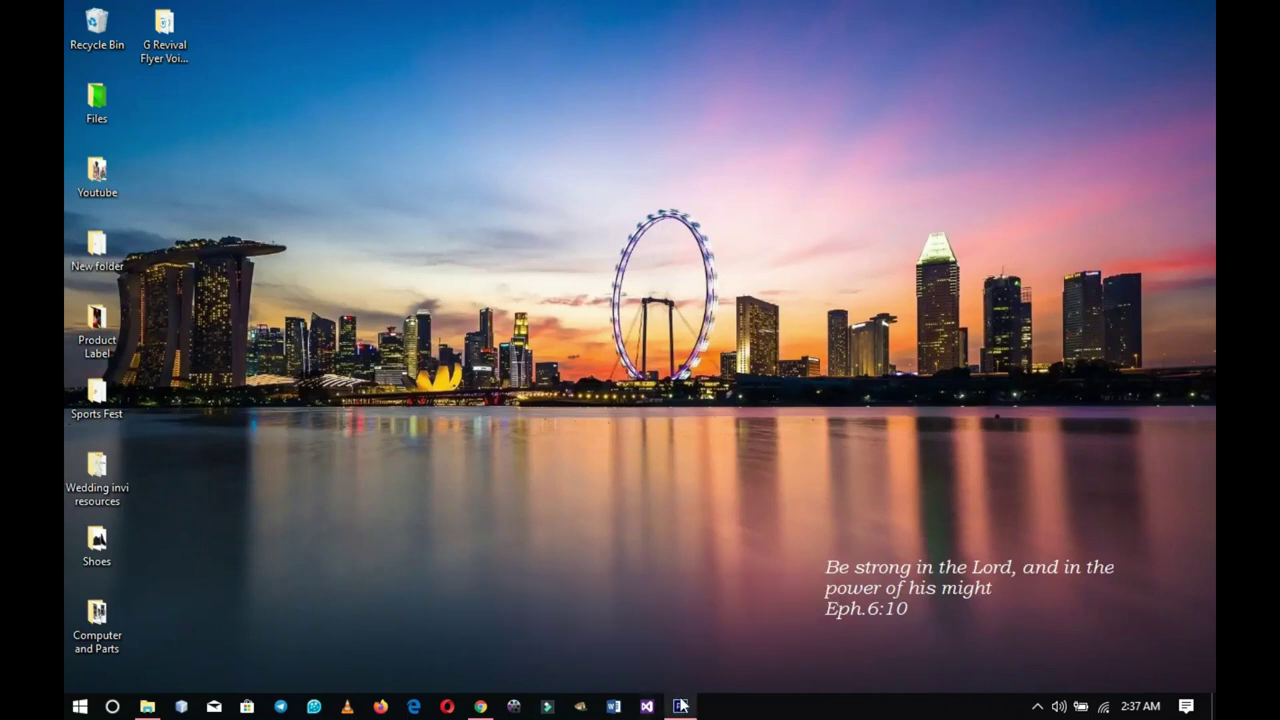
Step: Create a new blank white 1920x1080 document, Untitled-1, in Photoshop
left_click(680, 706)
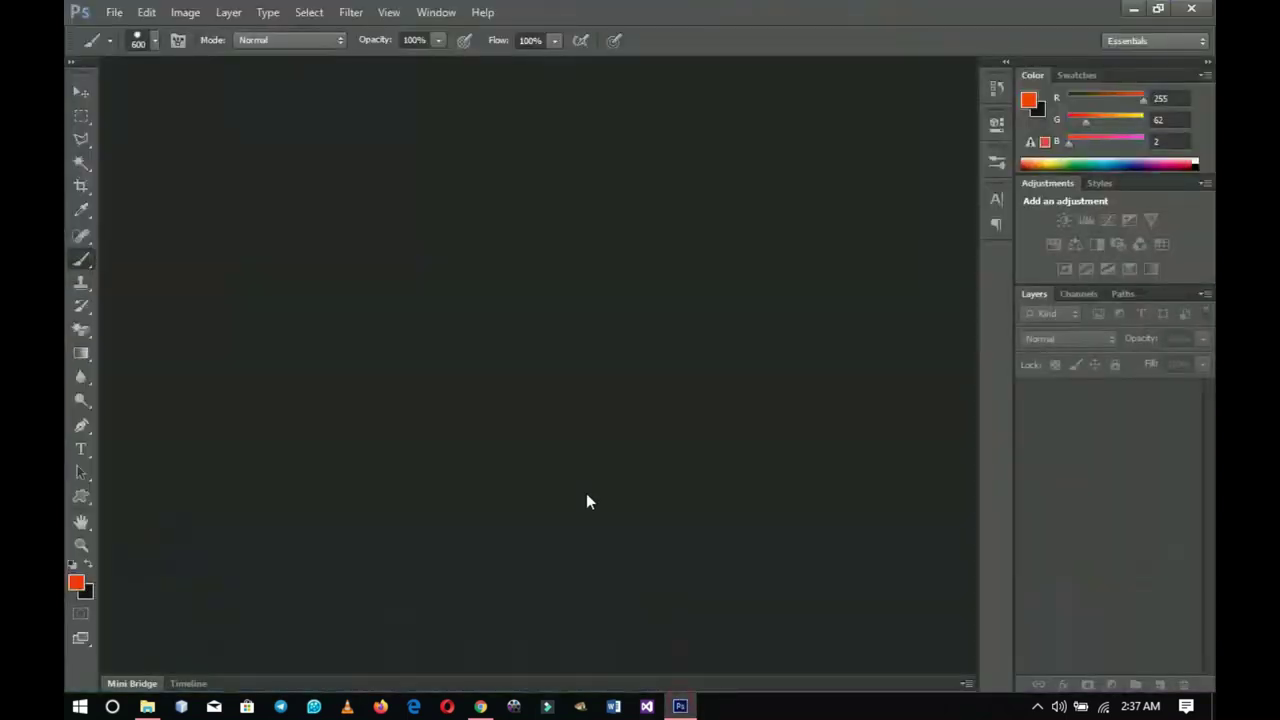
key("ctrl+n")
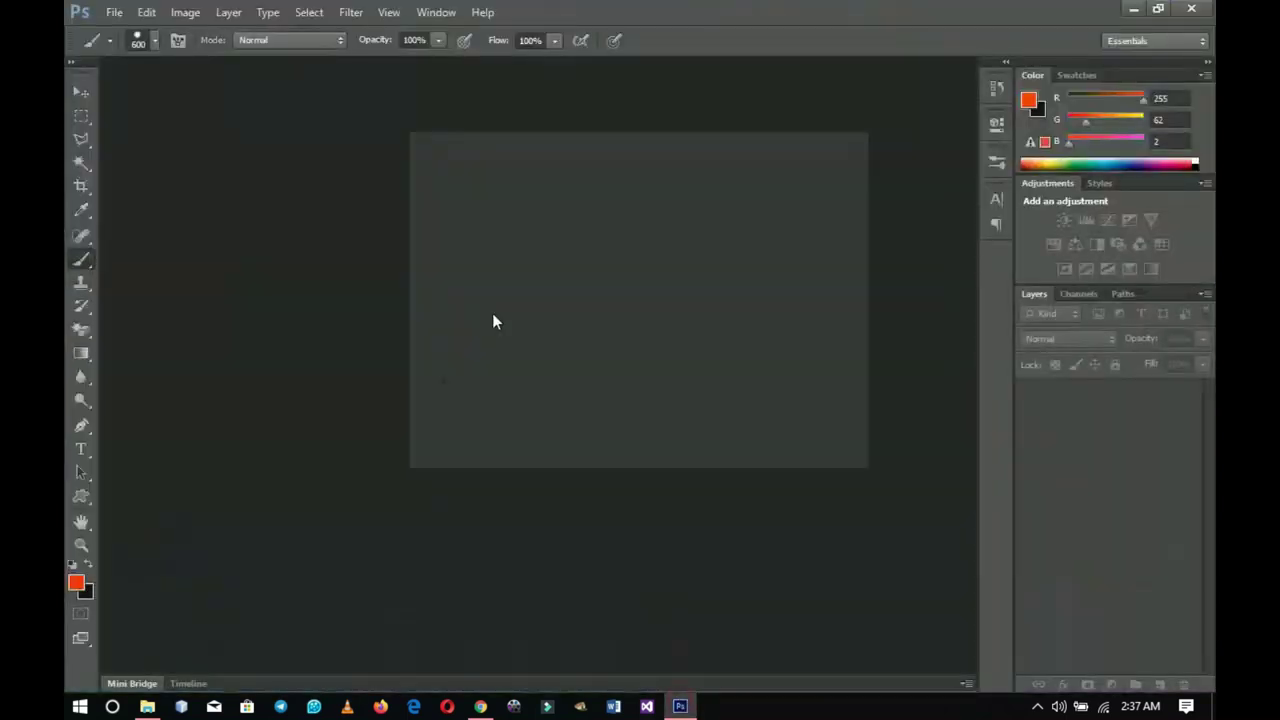
left_click(822, 166)
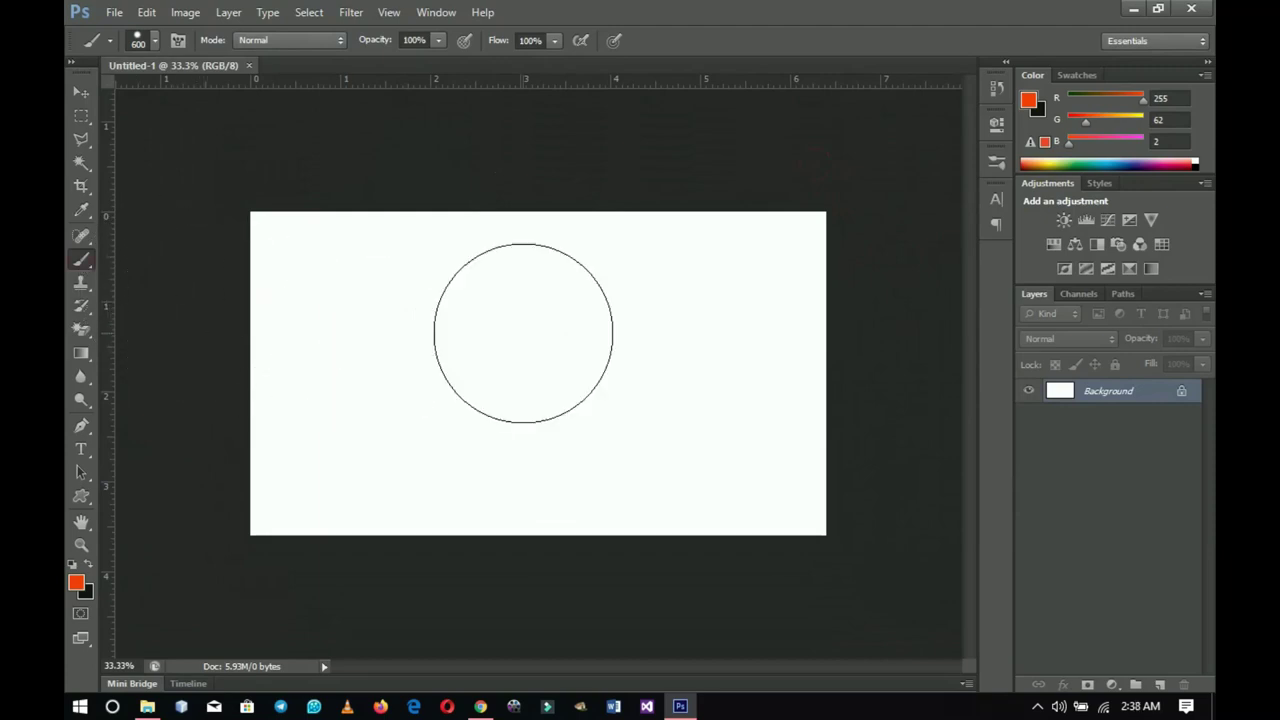
Step: Browse the brush preset picker over the canvas, then open the Window menu
right_click(523, 333)
scroll(684, 474, "down", 5)
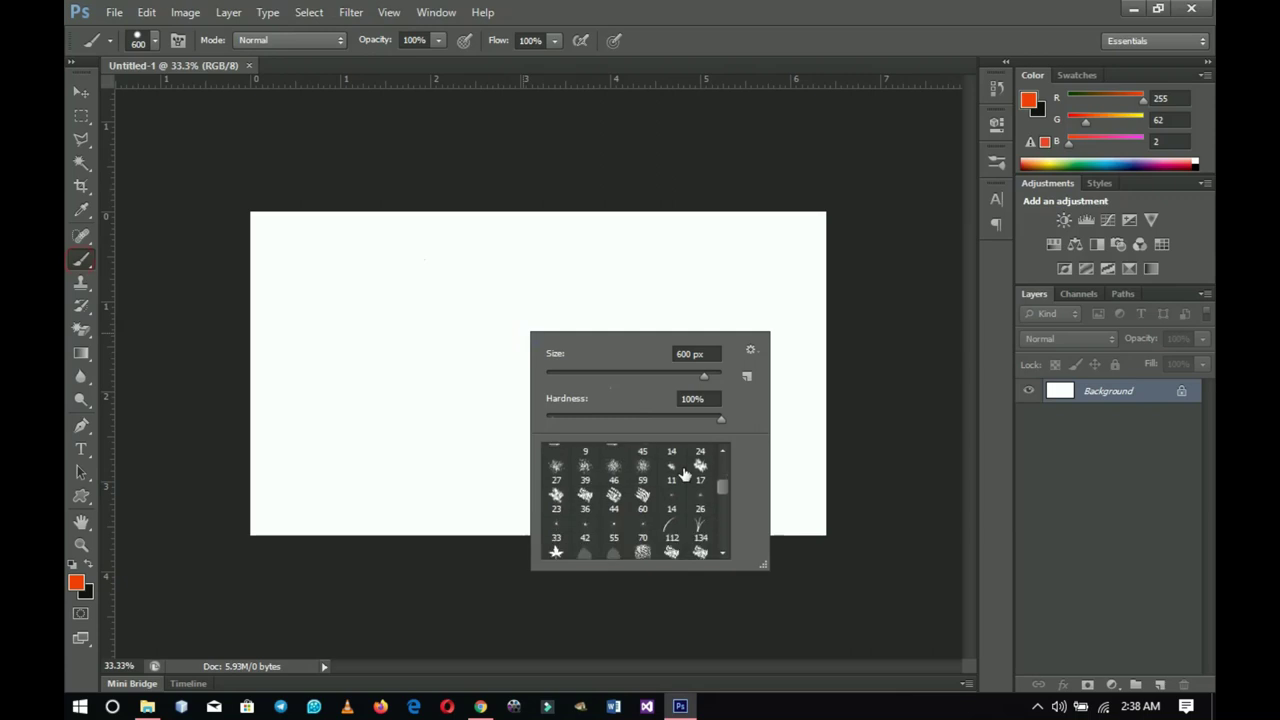
scroll(684, 474, "up", 1)
scroll(684, 474, "down", 2)
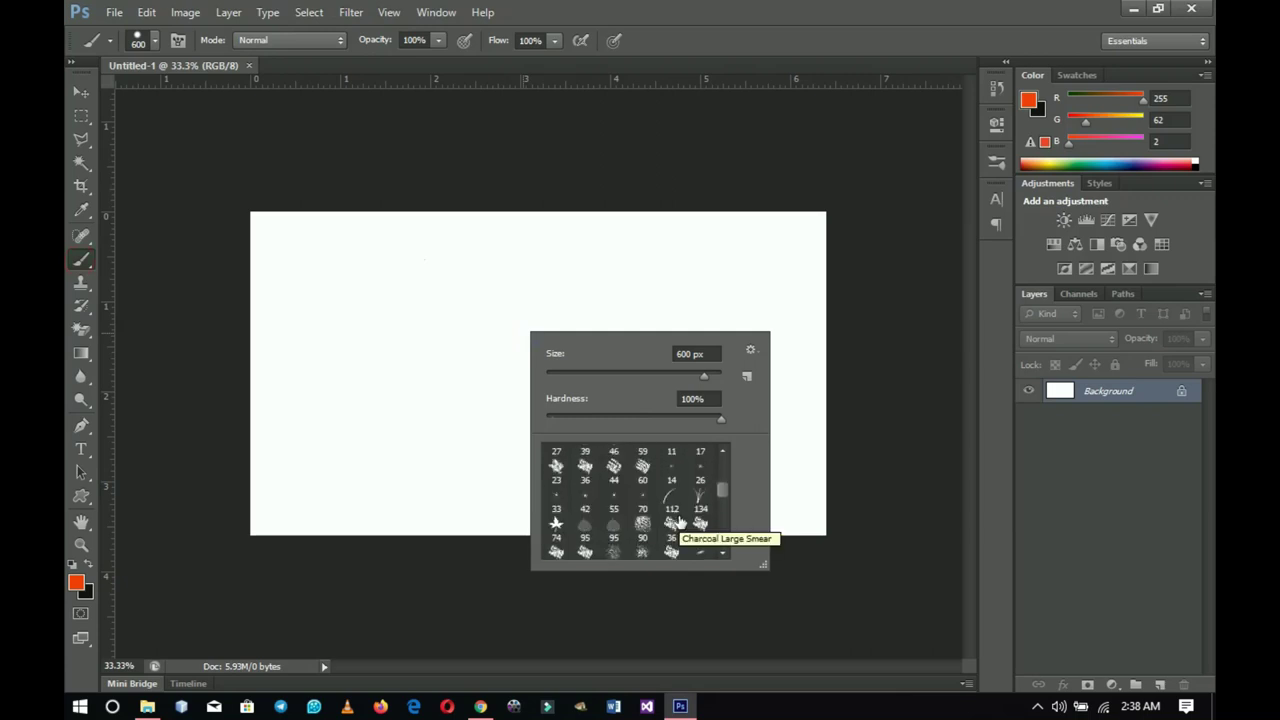
left_click(432, 14)
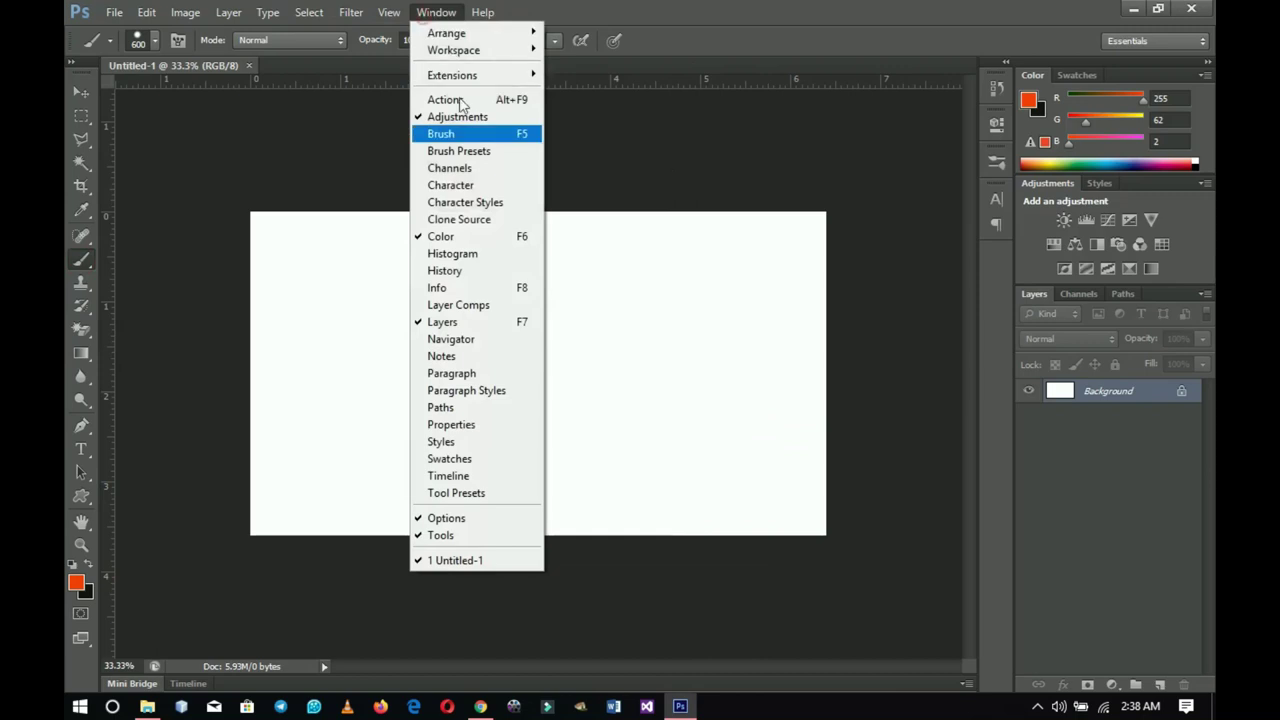
Step: Open Brush Presets, choose the 300 px bristle brush after Round Blunt Medium Stiff, and dab the canvas
left_click(472, 151)
scroll(757, 284, "up", 1)
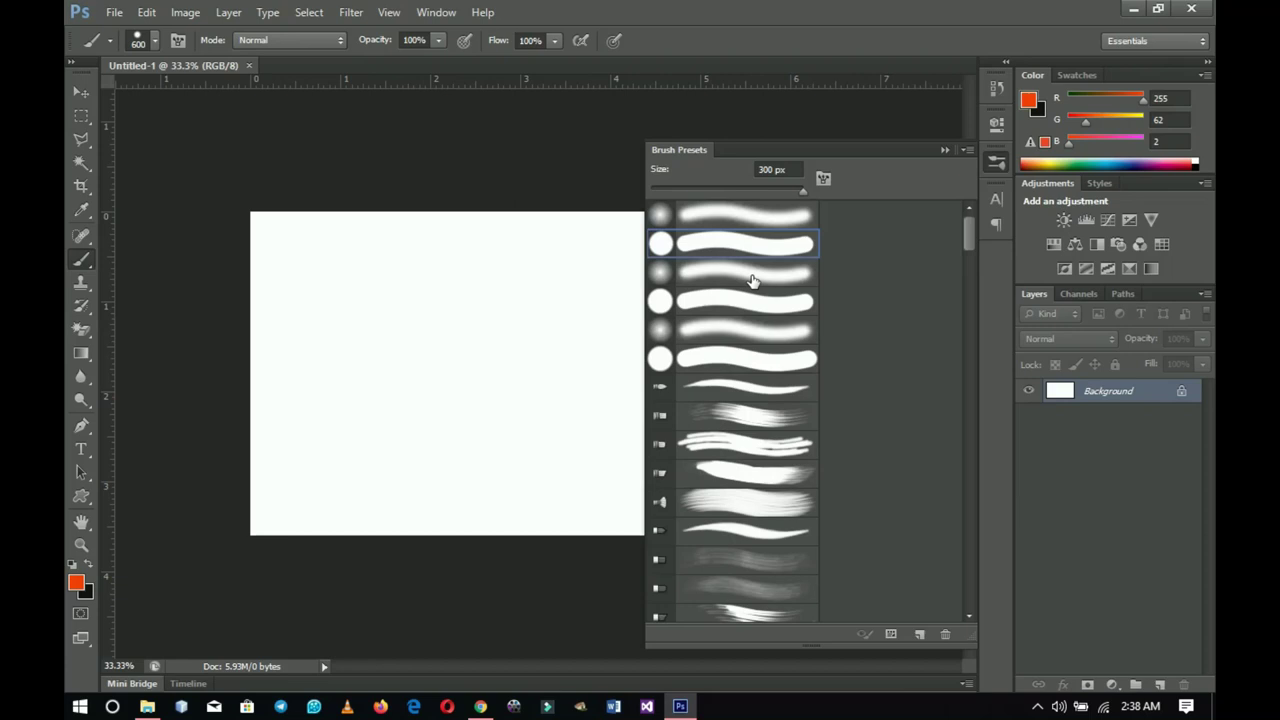
scroll(752, 281, "down", 5)
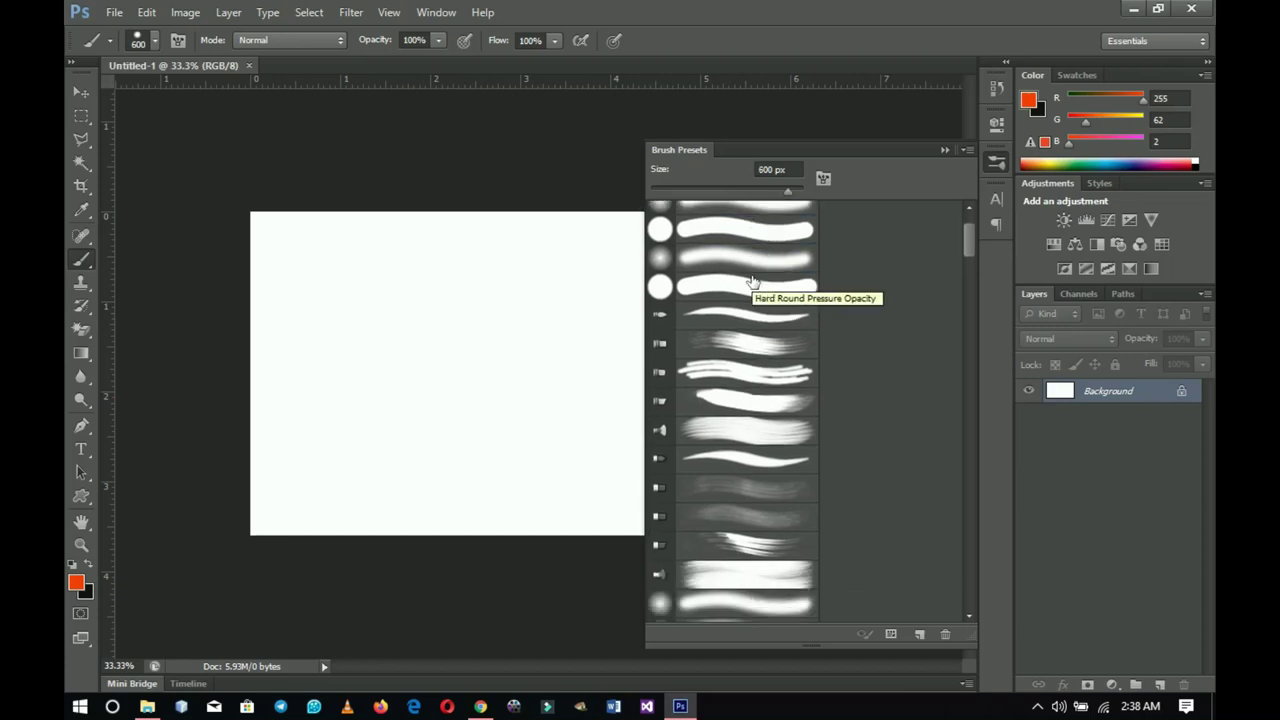
scroll(752, 281, "up", 1)
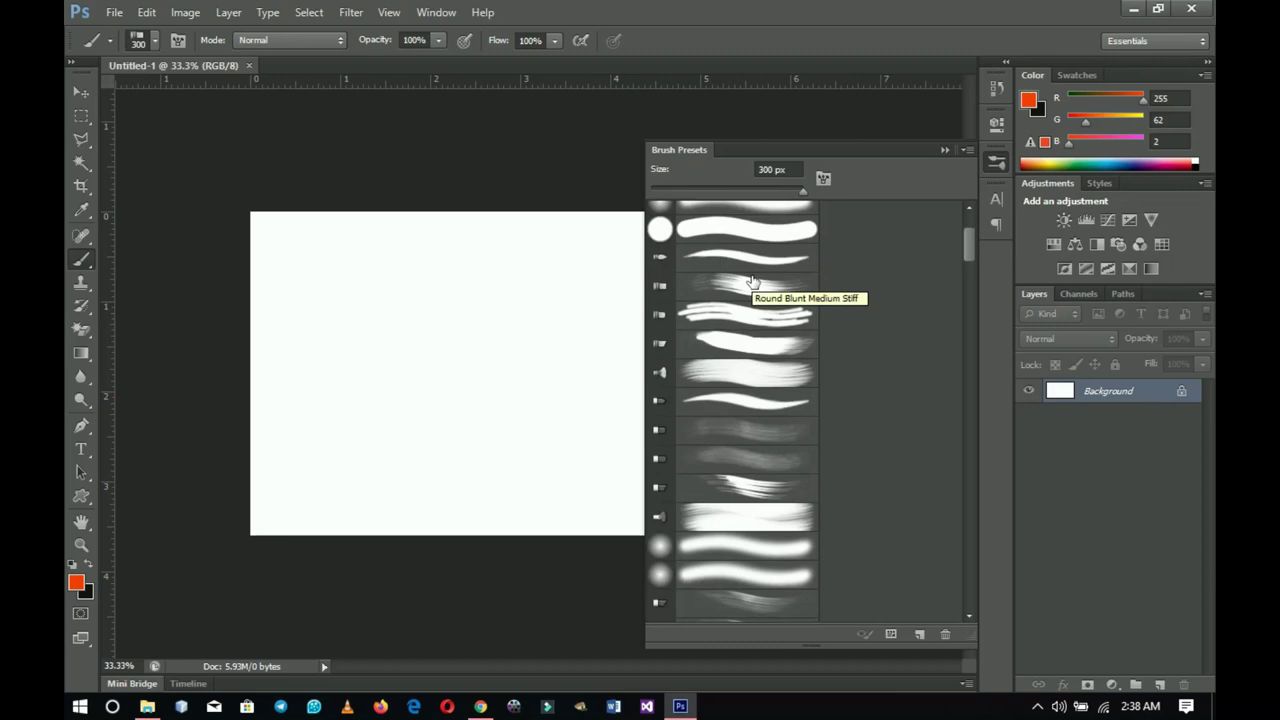
scroll(750, 285, "down", 1)
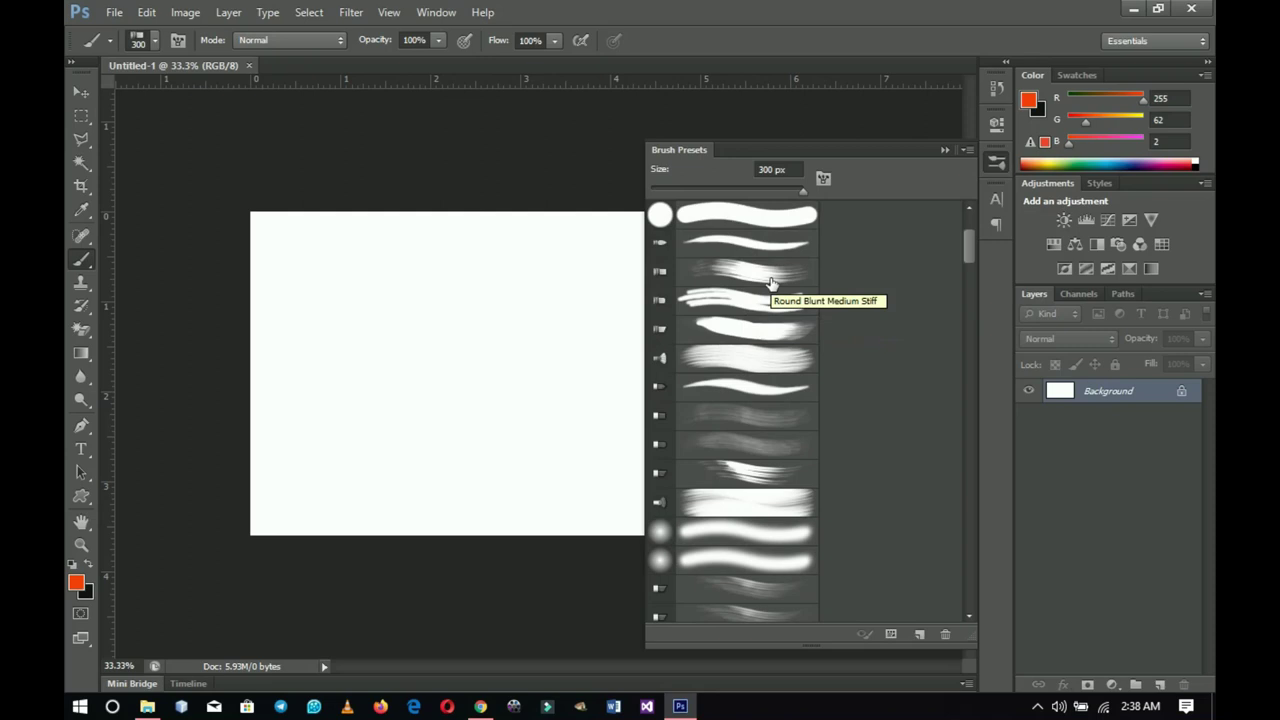
left_click(771, 284)
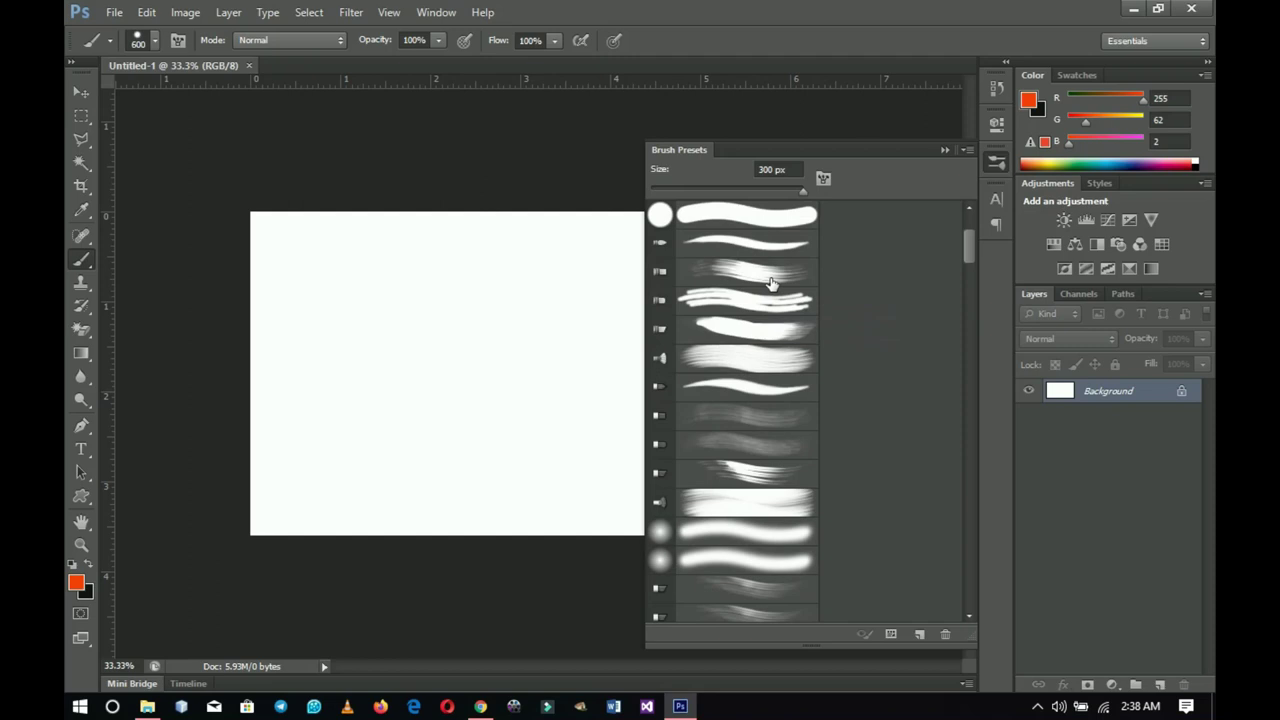
left_click(771, 284)
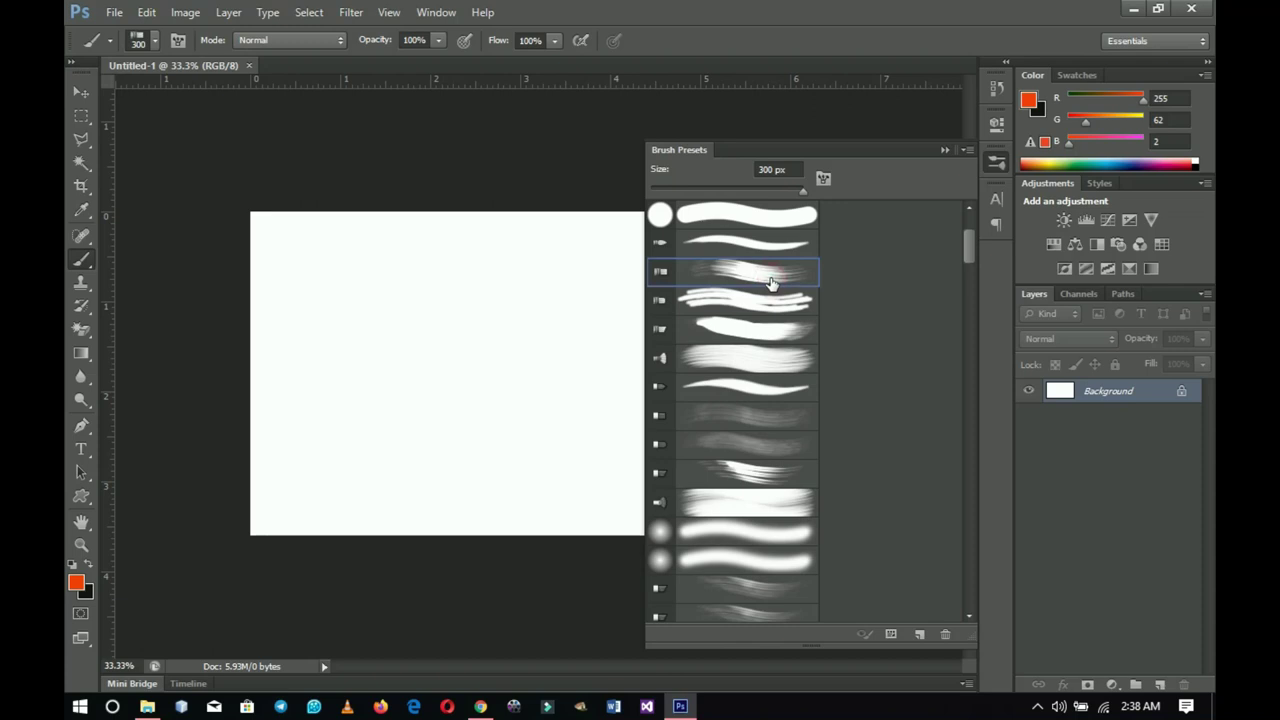
left_click(382, 253)
Step: Sweep orange bristle strokes across the canvas, undo the last one, and switch to Chrome
mouse_move(375, 220)
left_mouse_down()
mouse_move(514, 486)
mouse_move(314, 290)
mouse_move(480, 470)
mouse_move(540, 445)
left_mouse_up()
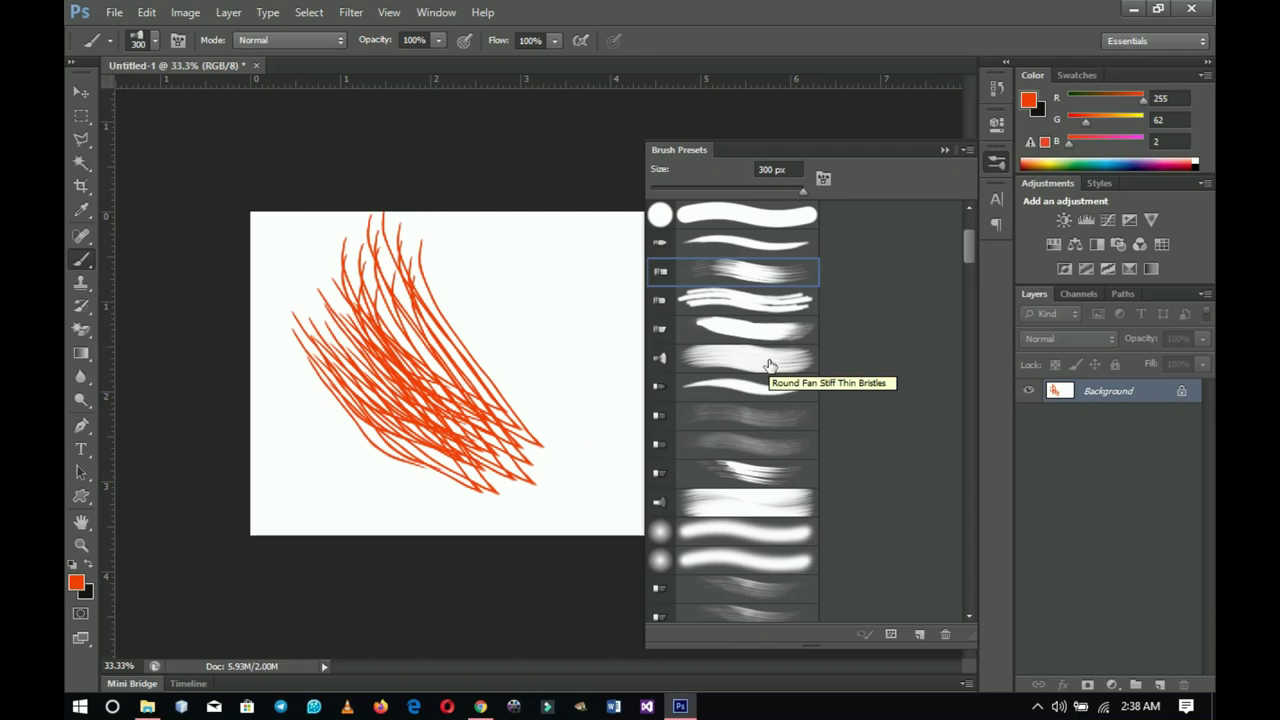
left_click(944, 150)
key("ctrl+z")
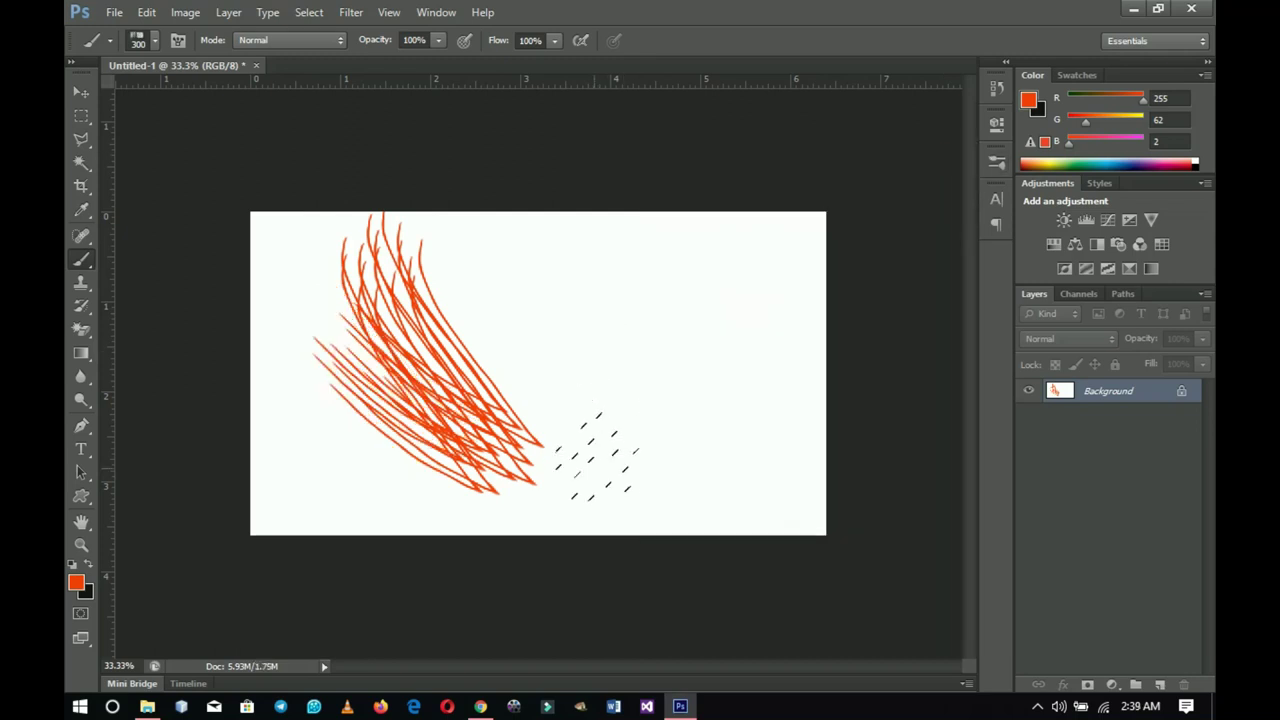
left_click(480, 706)
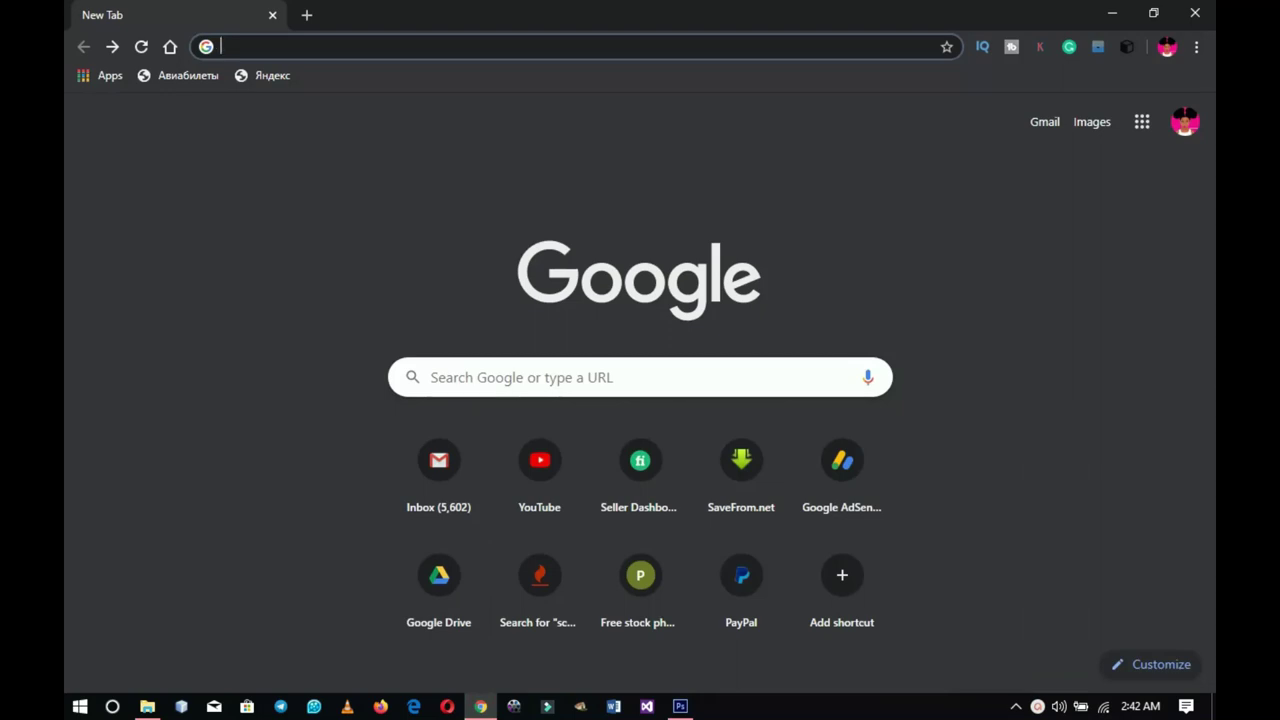
Step: Google 'free photoshop brushes' and open the BrushKing result
type("photo")
key("BackSpace")
key("BackSpace")
key("BackSpace")
key("BackSpace")
key("BackSpace")
key("BackSpace")
type("fre")
key("Return")
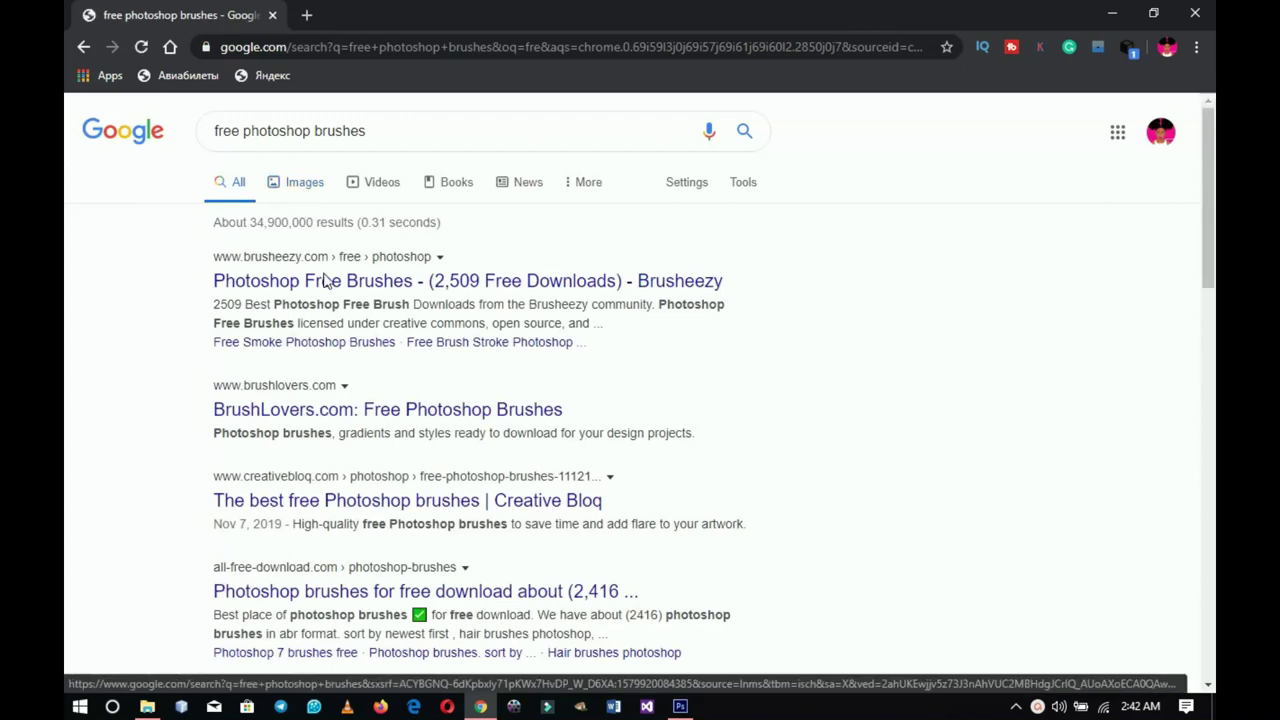
scroll(323, 283, "down", 1)
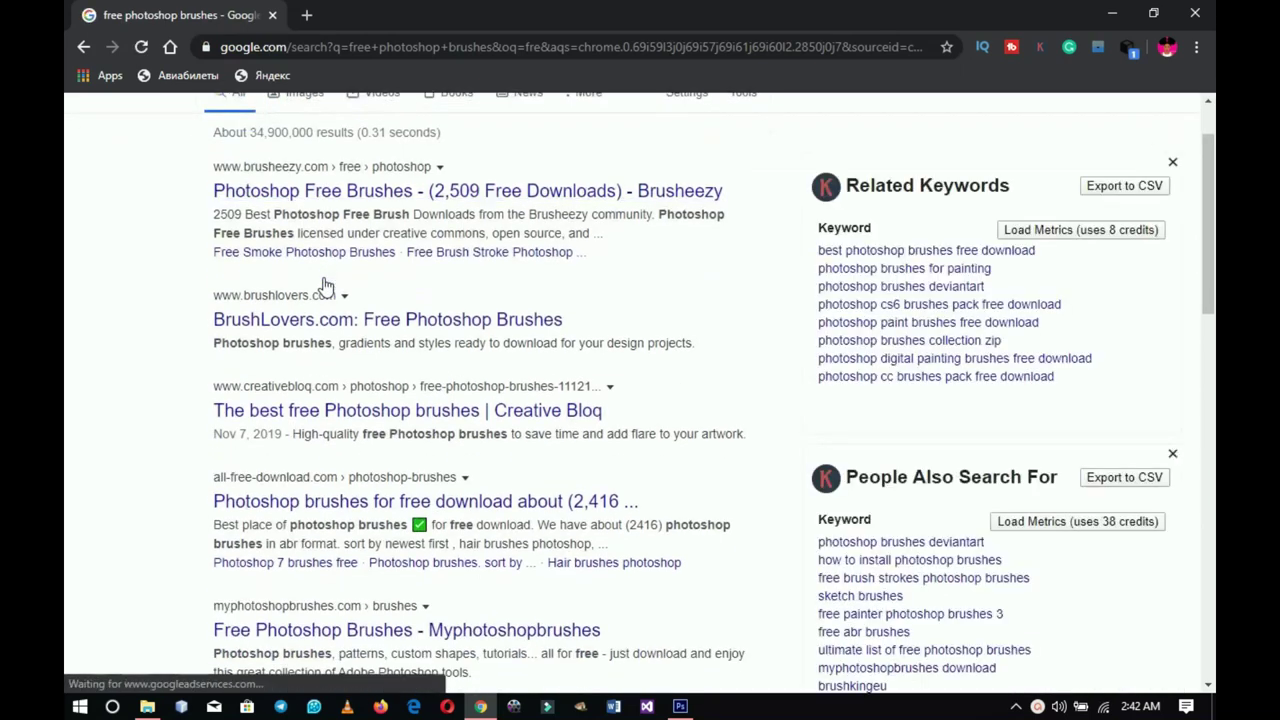
scroll(323, 283, "down", 2)
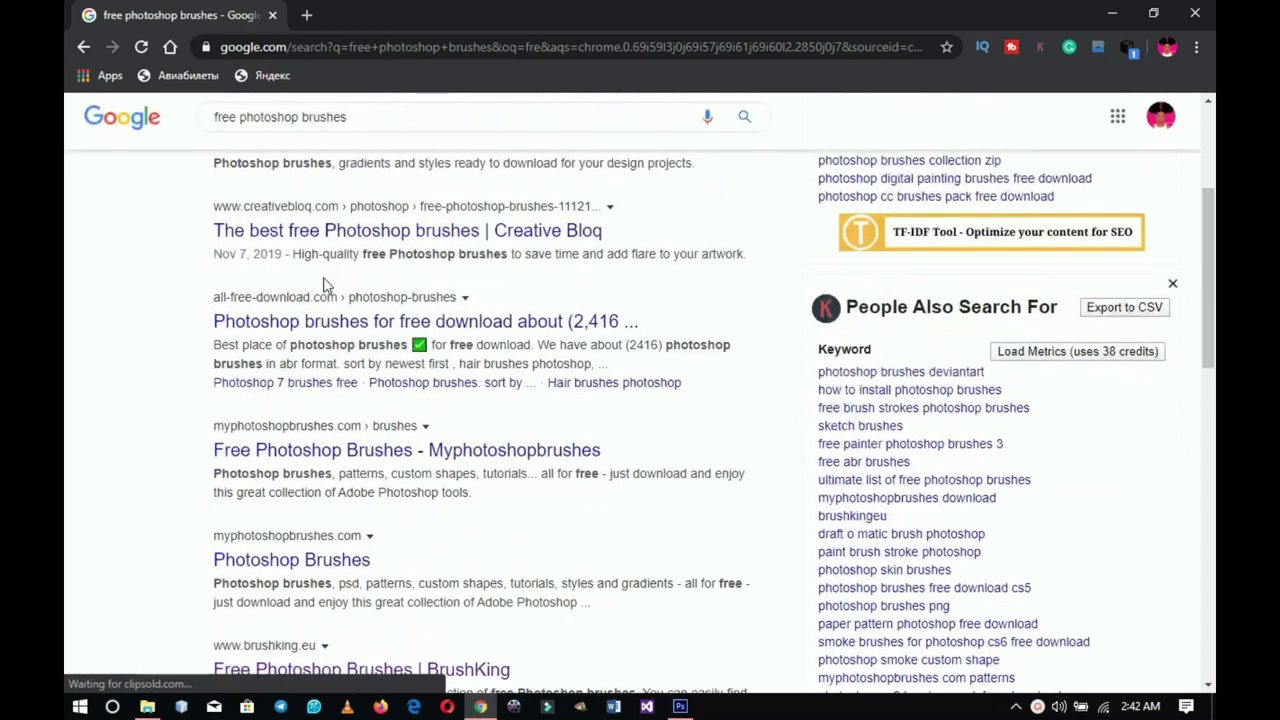
scroll(325, 285, "down", 1)
scroll(297, 360, "down", 1)
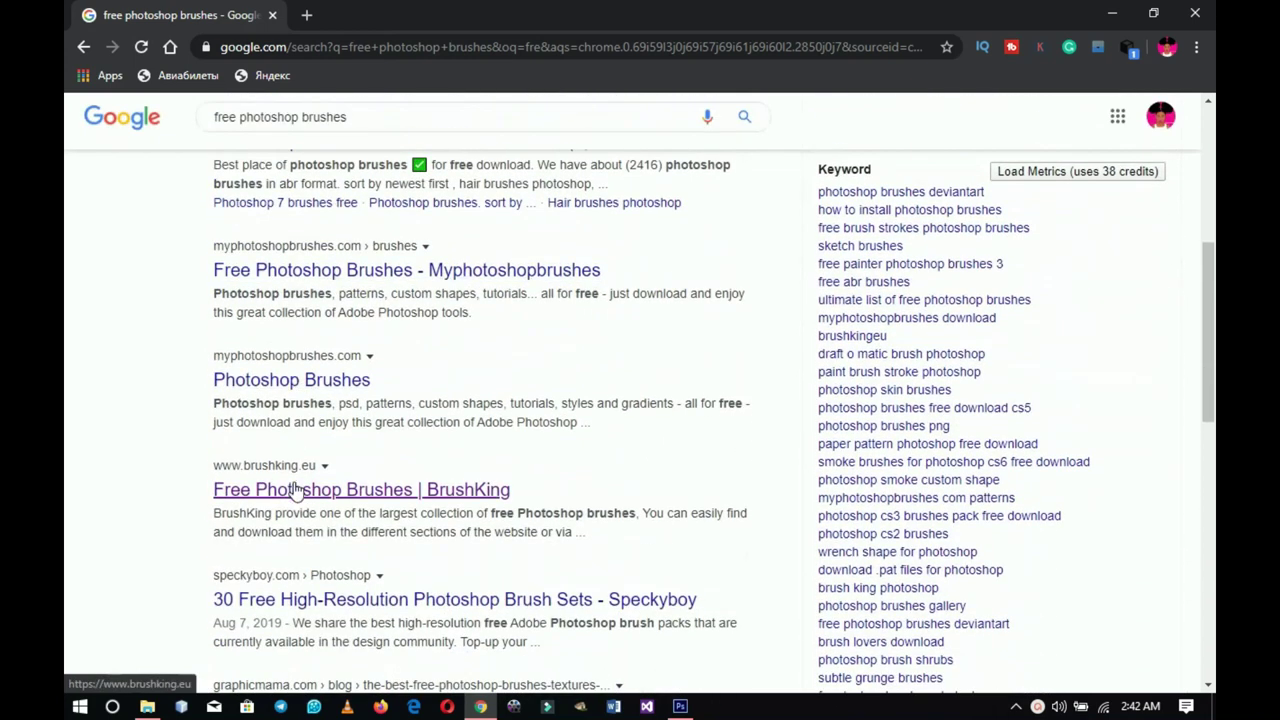
left_click(297, 489)
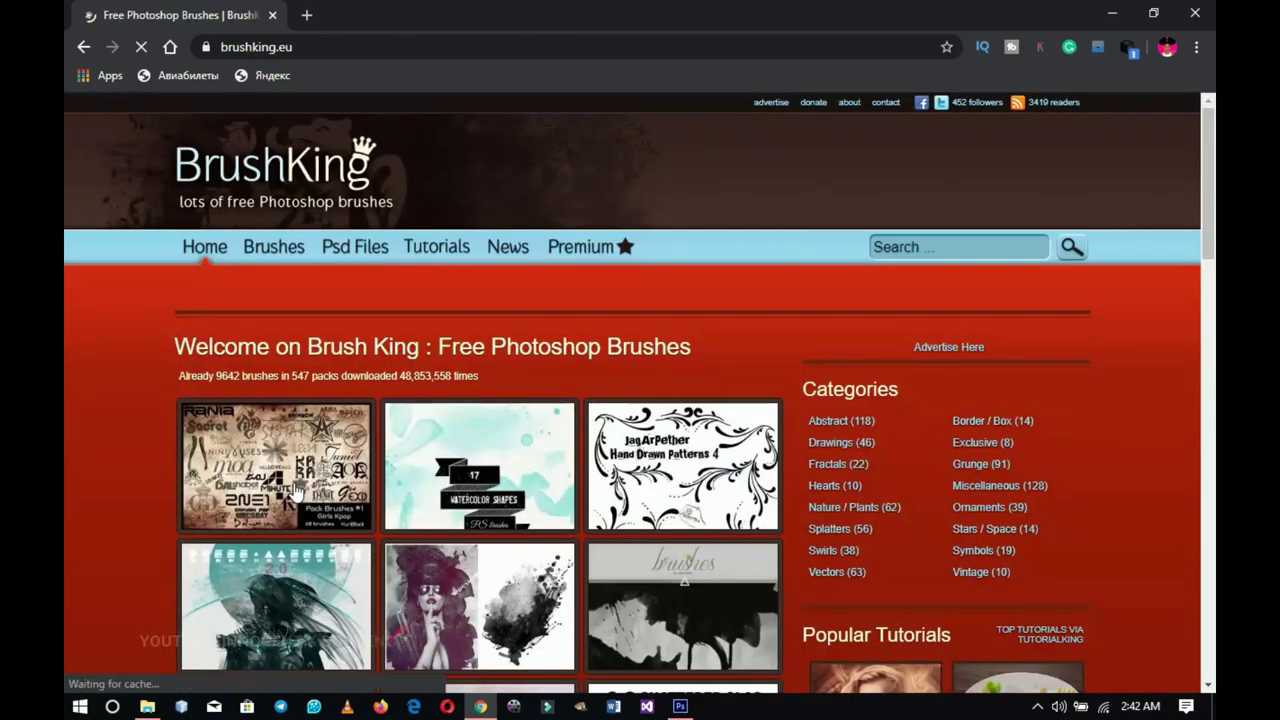
Step: Scroll through BrushKing's free packs and open the Smoky brush (#556) page
scroll(297, 490, "down", 2)
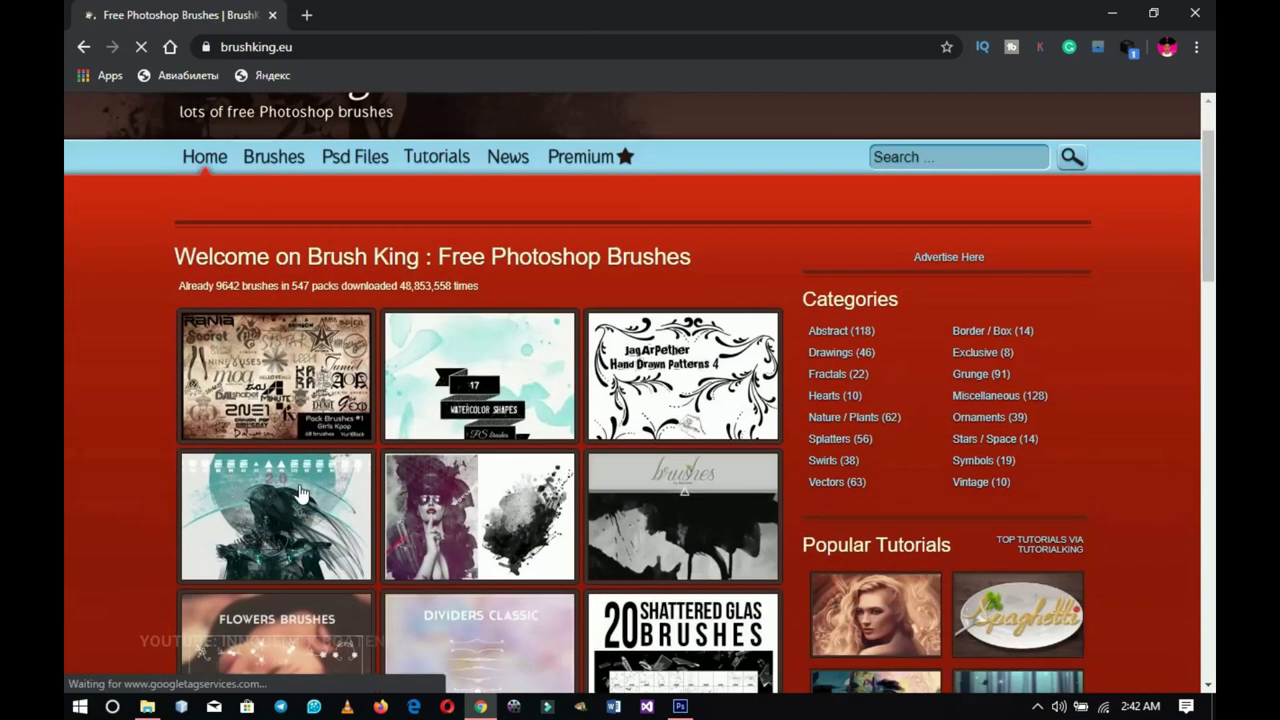
scroll(297, 490, "down", 2)
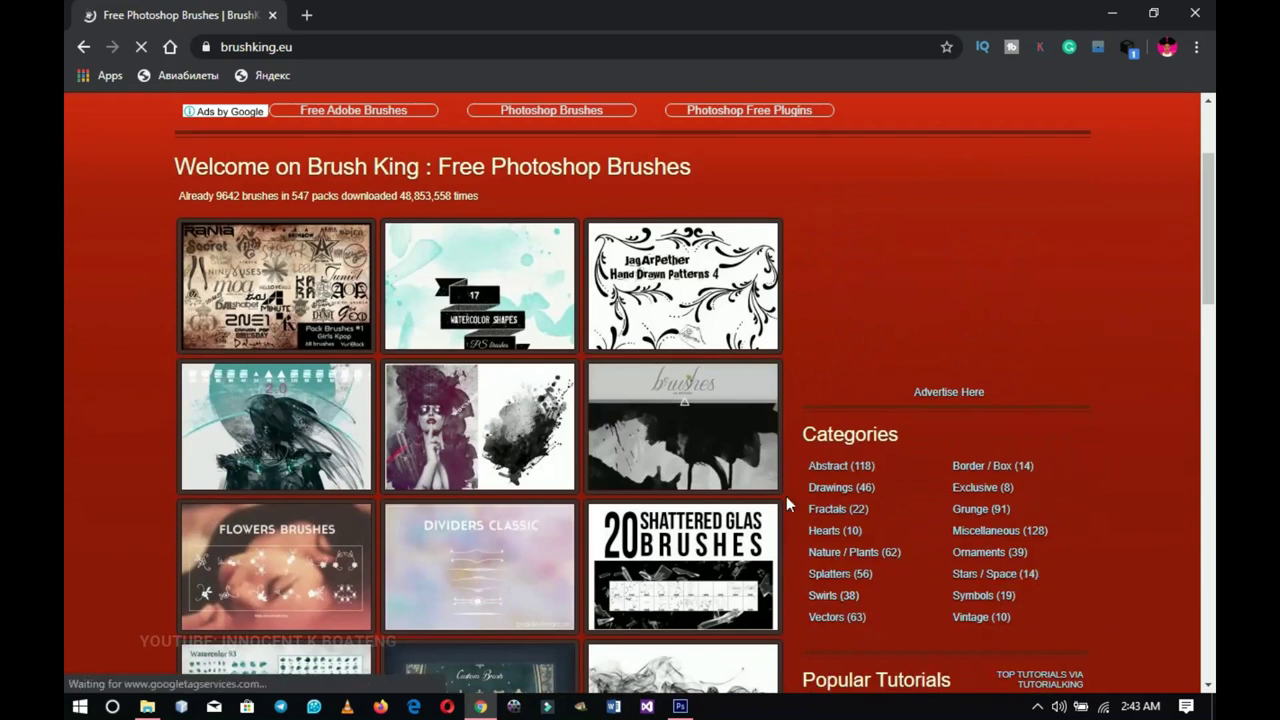
scroll(786, 496, "down", 2)
mouse_move(566, 493)
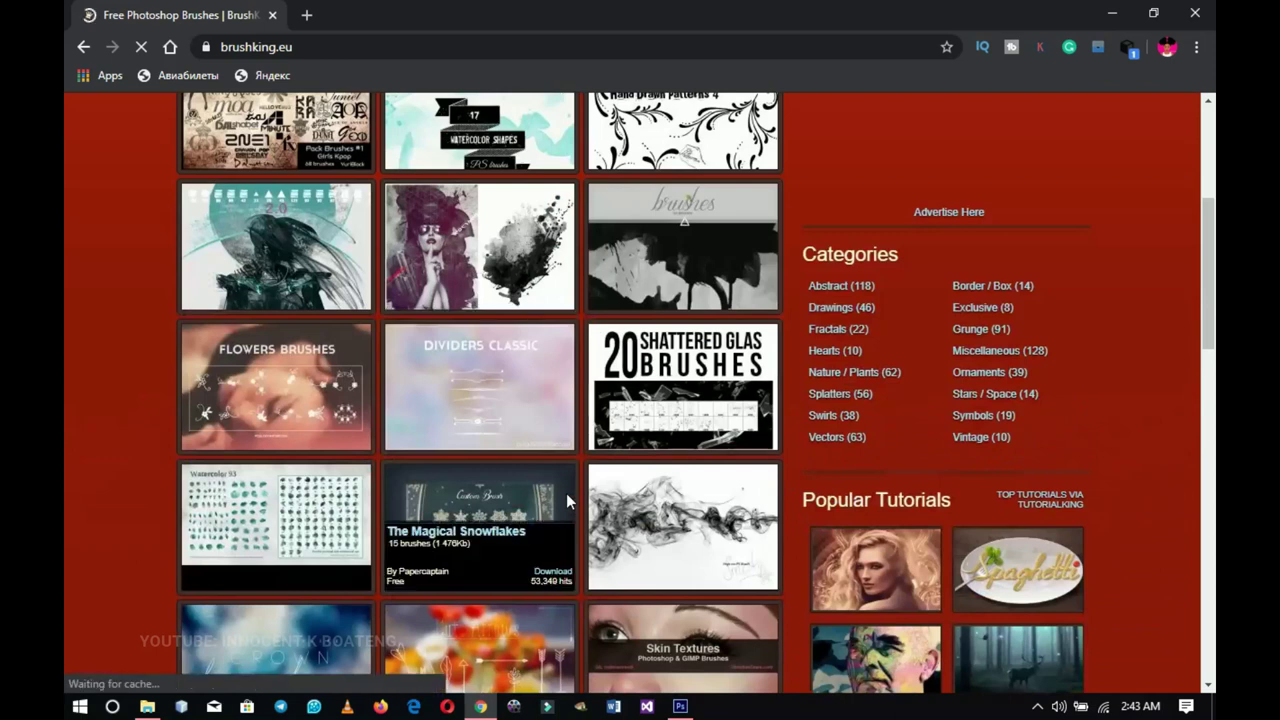
scroll(566, 493, "down", 1)
scroll(566, 500, "down", 1)
mouse_move(675, 333)
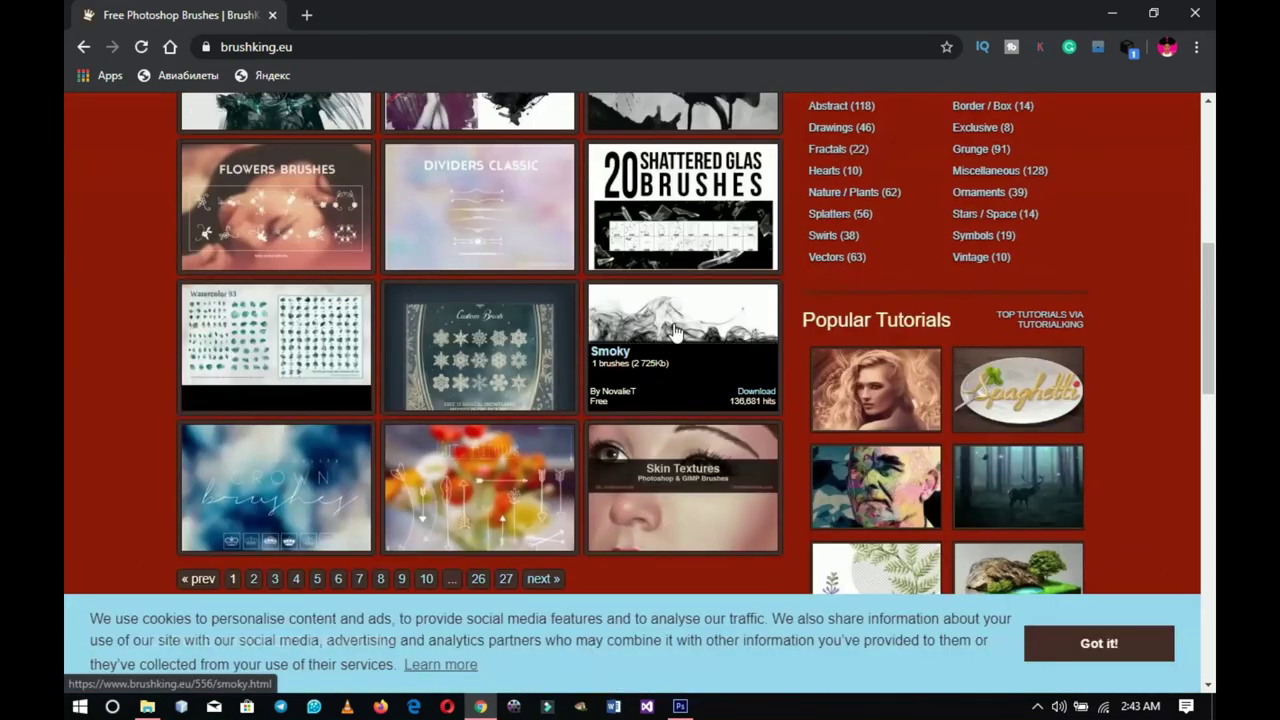
left_click(675, 333)
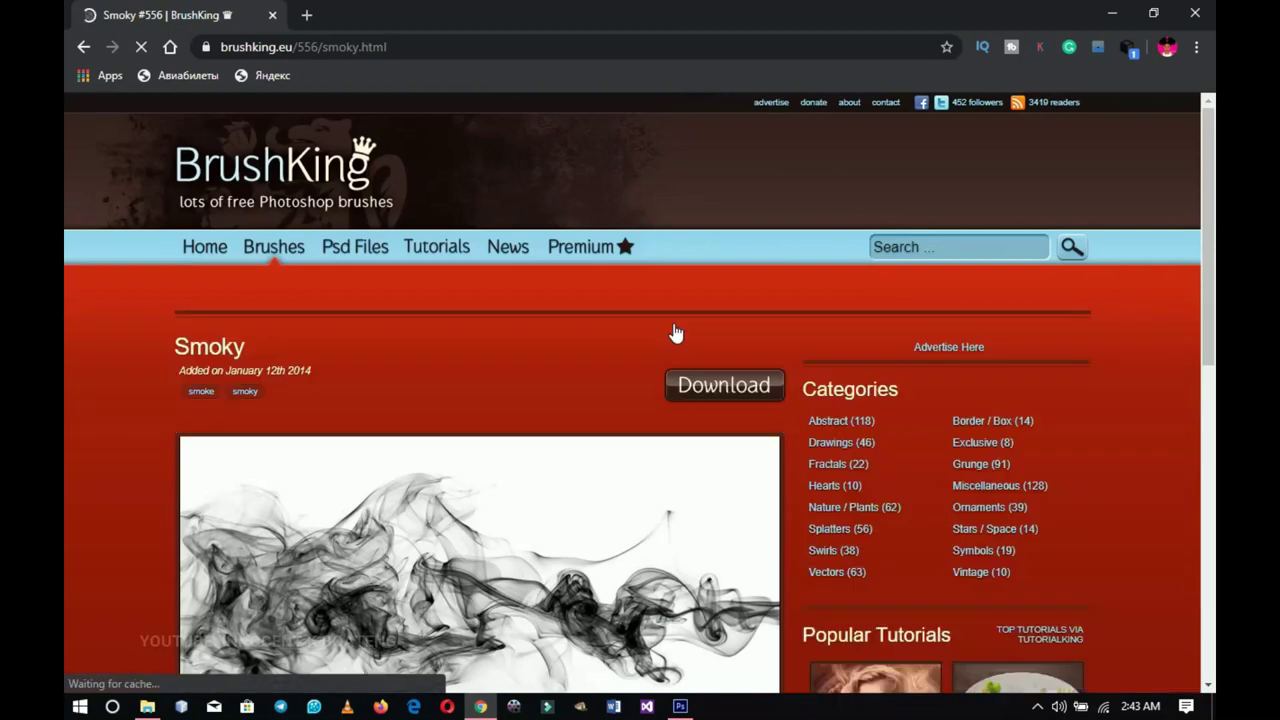
Step: Download the Smoky pack's 2.7 MB zip and reveal it on the desktop
scroll(675, 333, "down", 2)
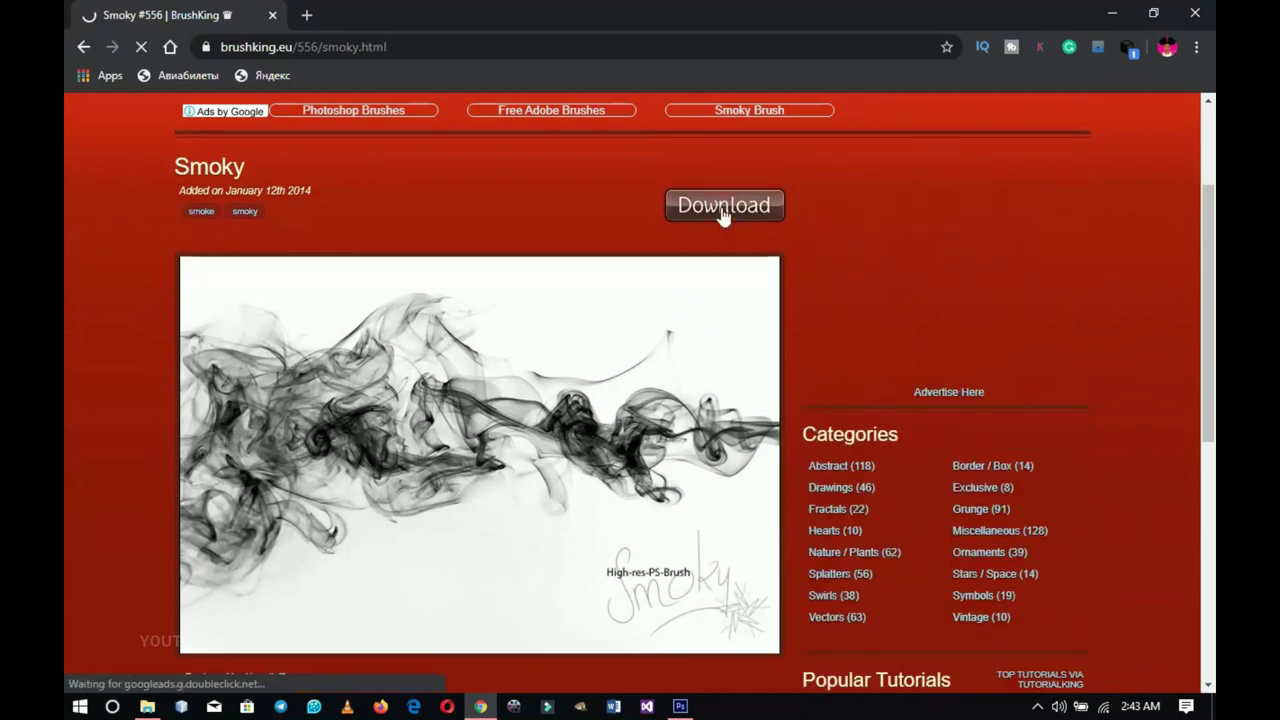
left_click(724, 214)
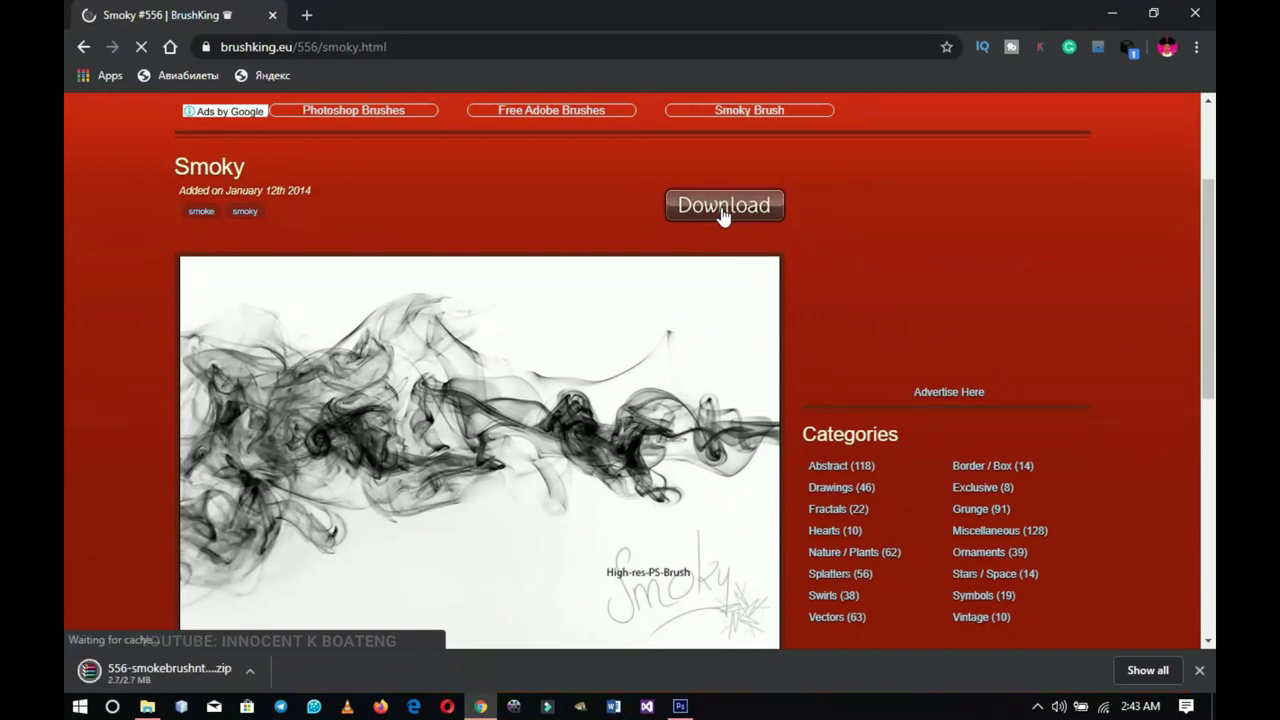
key("super+d")
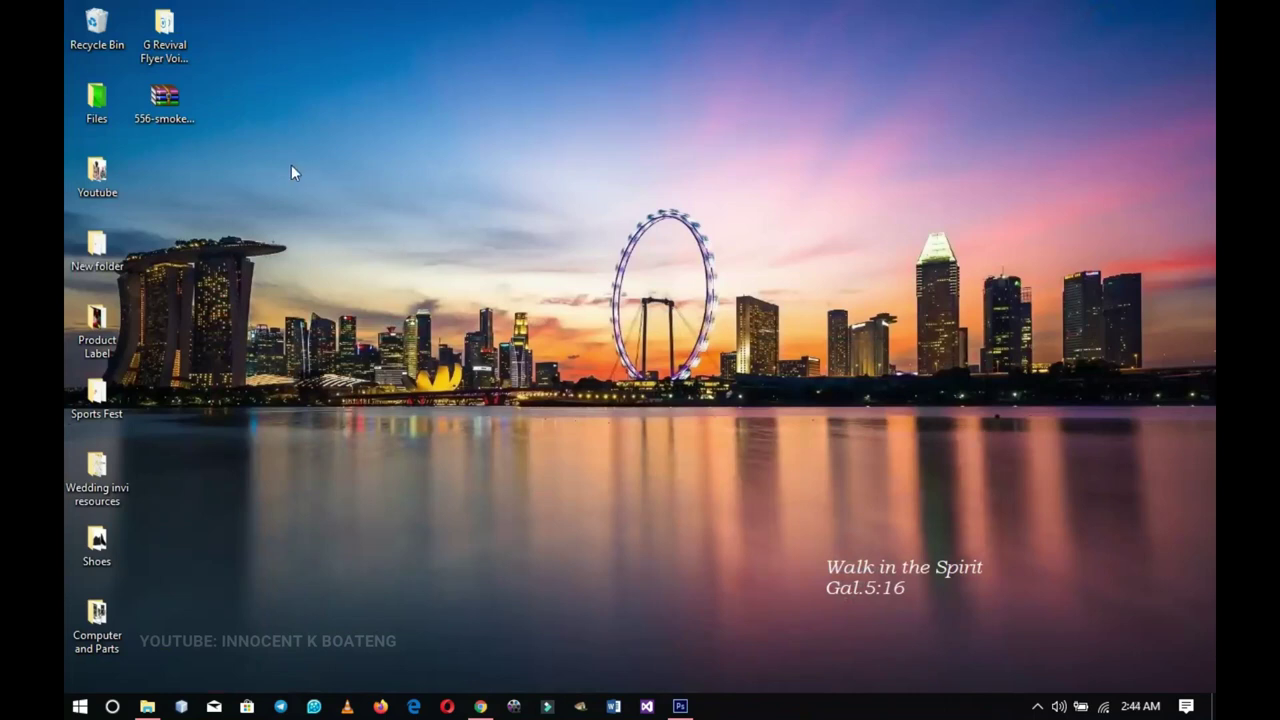
Step: Open the 556-smoke zip in WinRAR, extract SmokeBrushNT to the Desktop, and close WinRAR
left_click(163, 95)
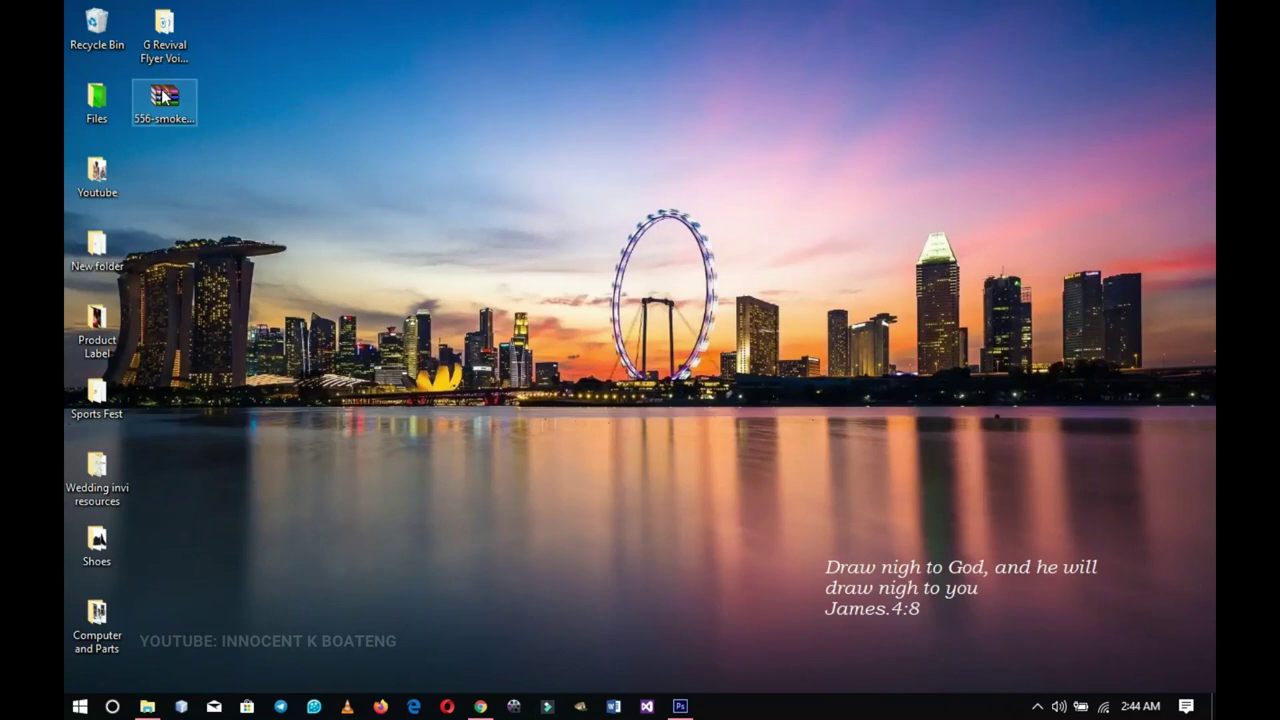
double_click(165, 96)
left_click(446, 285)
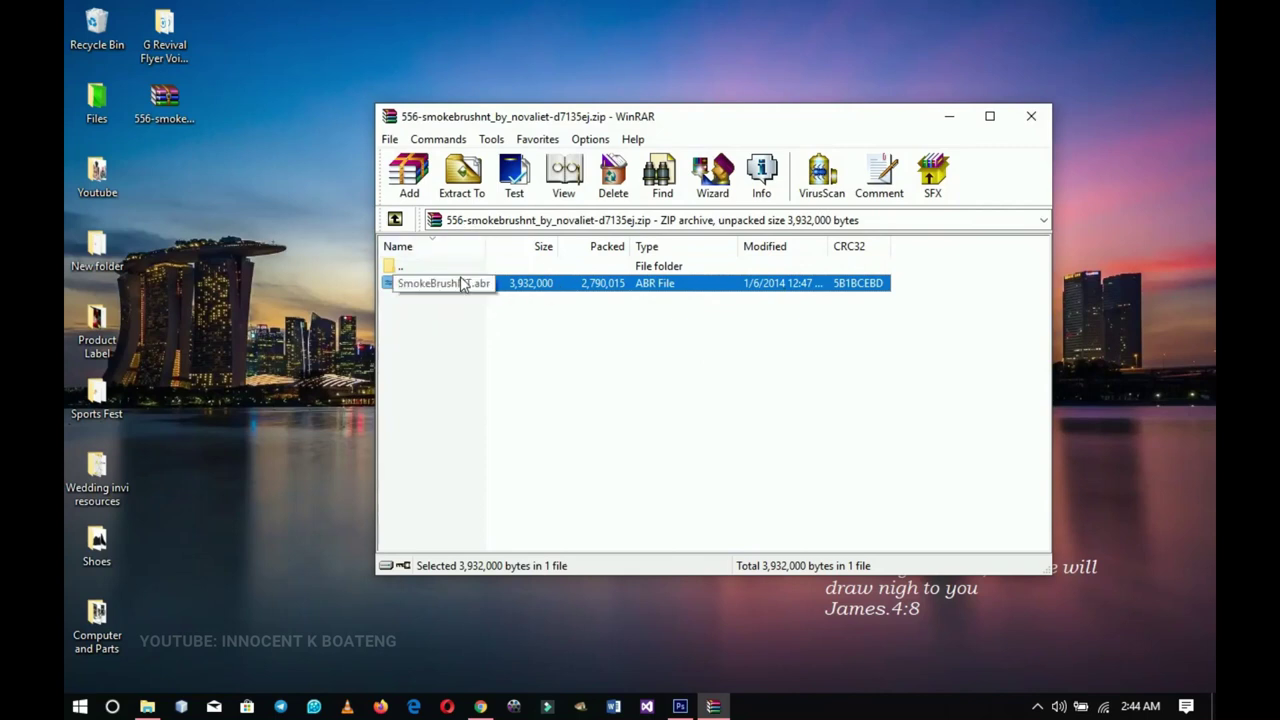
left_click(463, 172)
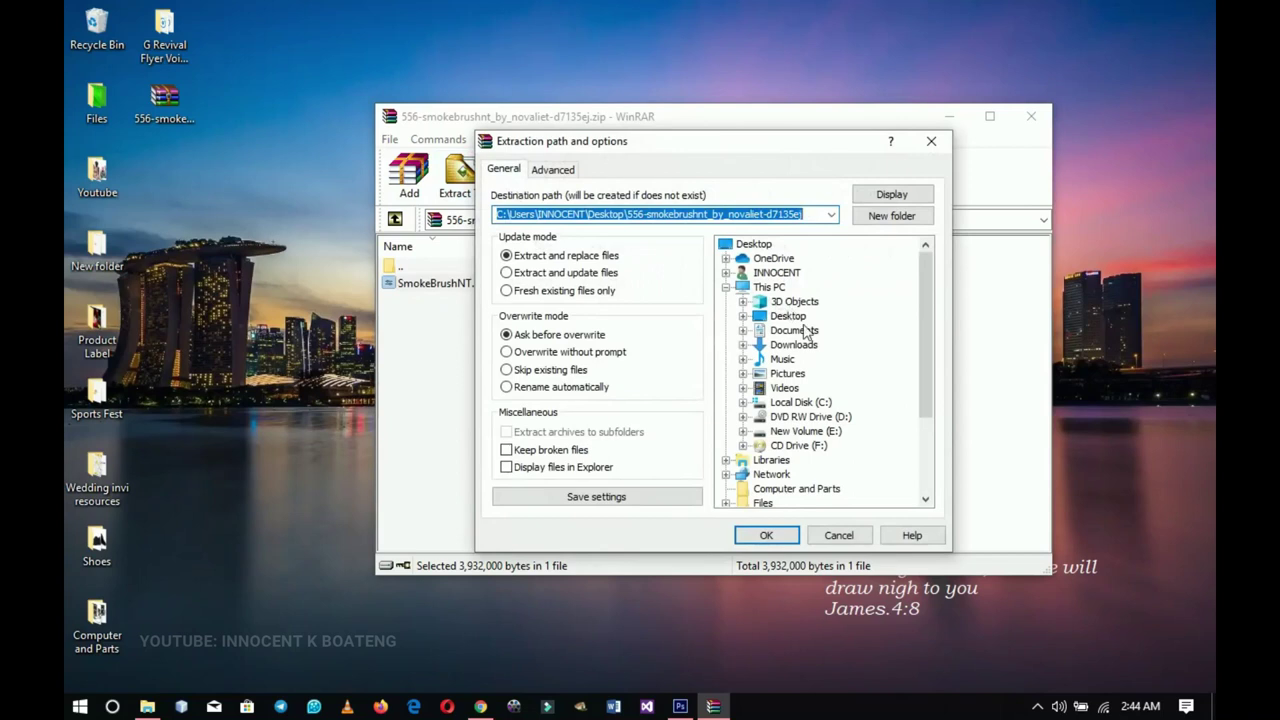
left_click(789, 316)
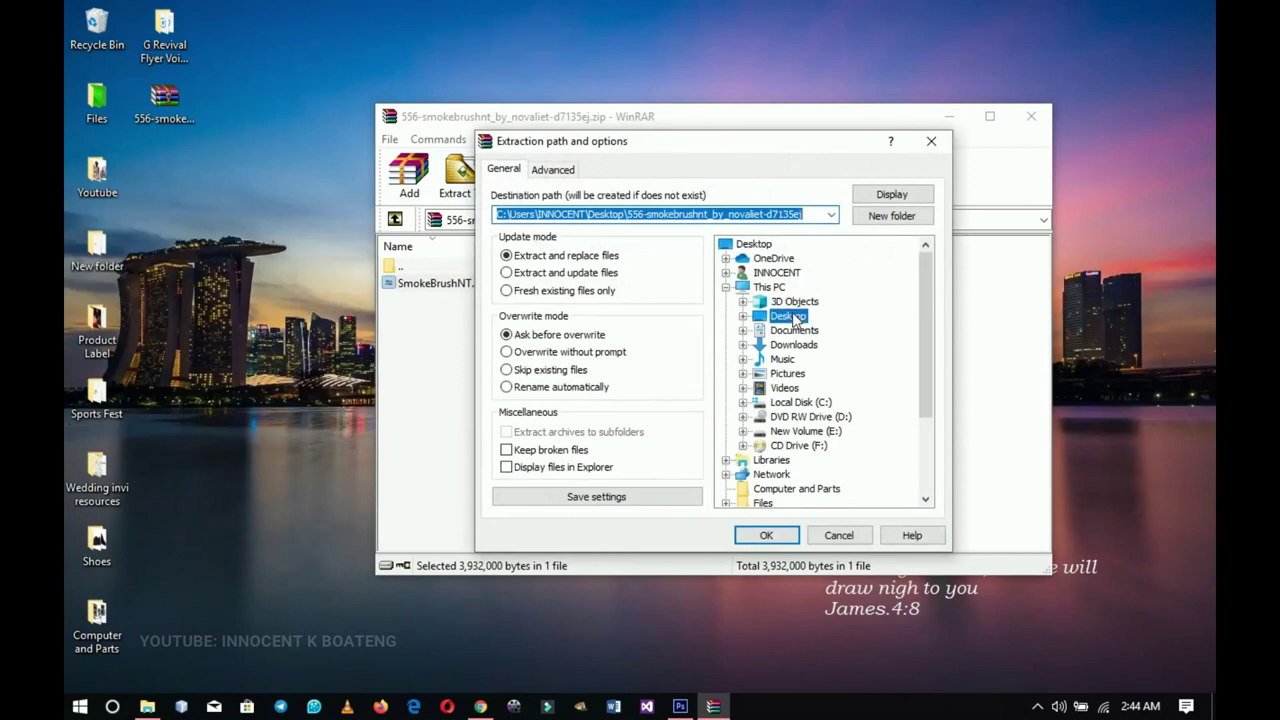
left_click(767, 535)
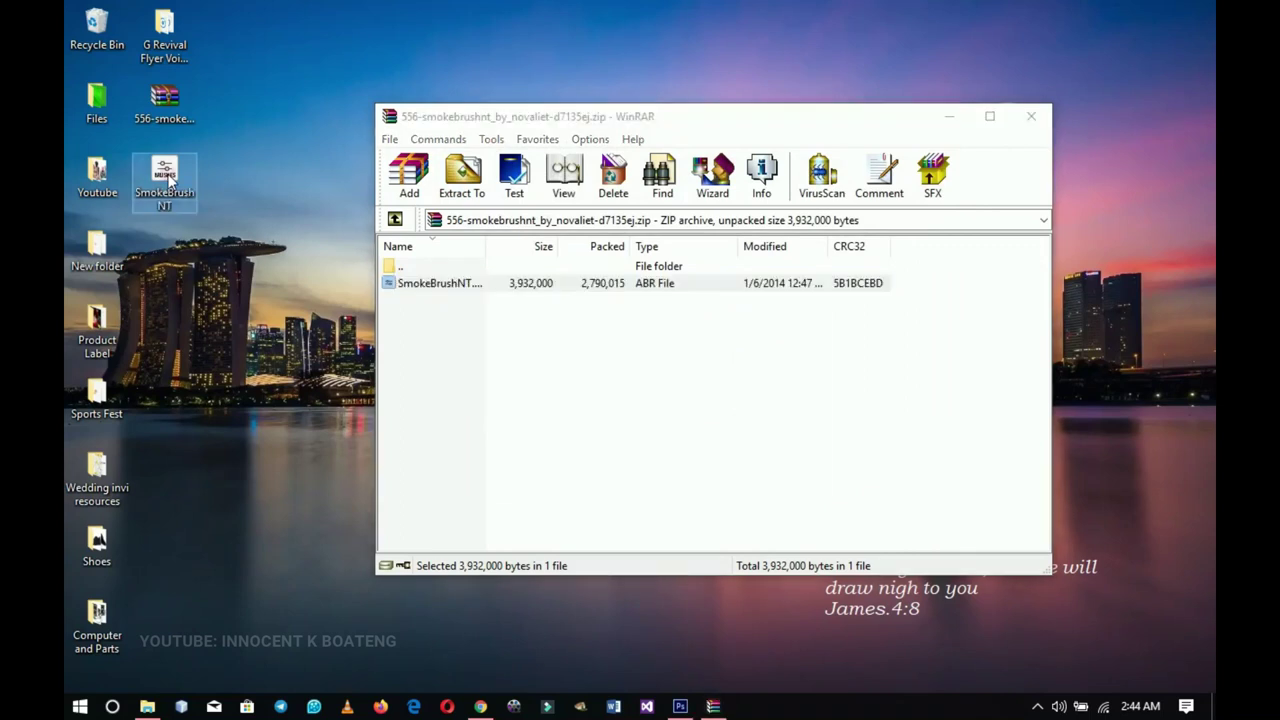
left_click(1031, 116)
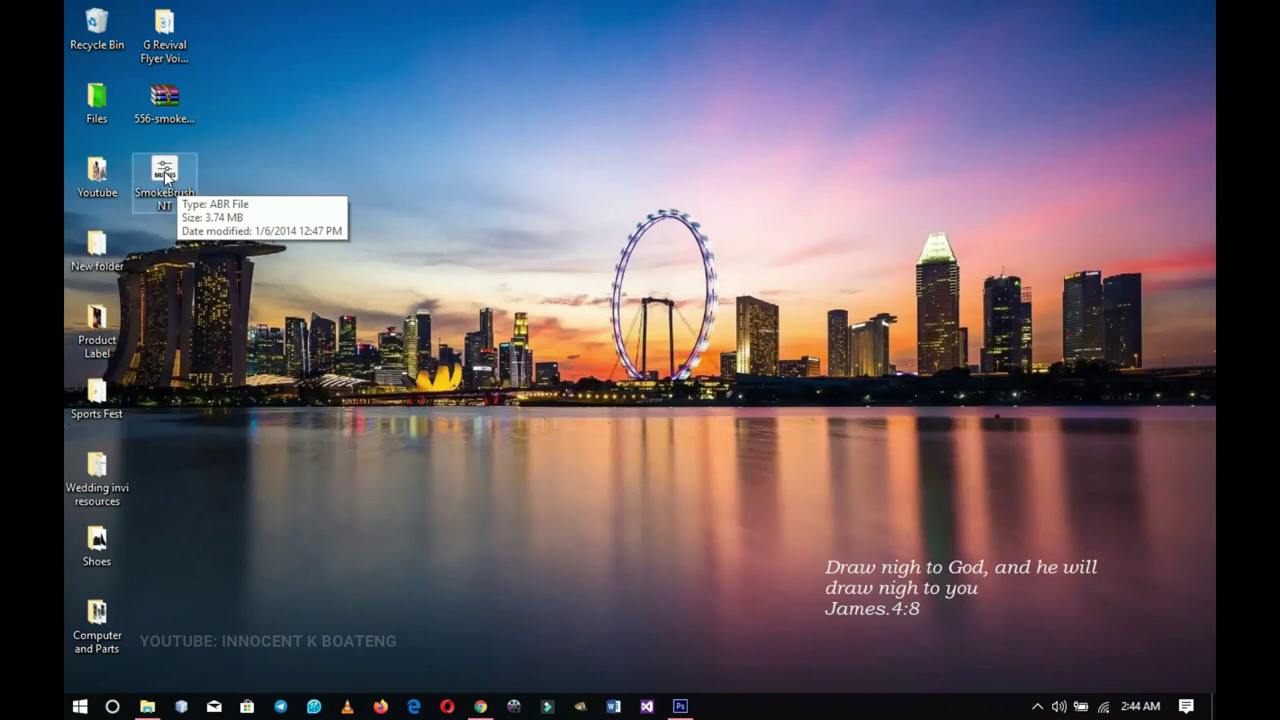
Step: With the Brush tool, open Load Brushes from the preset picker menu and browse to the Desktop
left_click(680, 705)
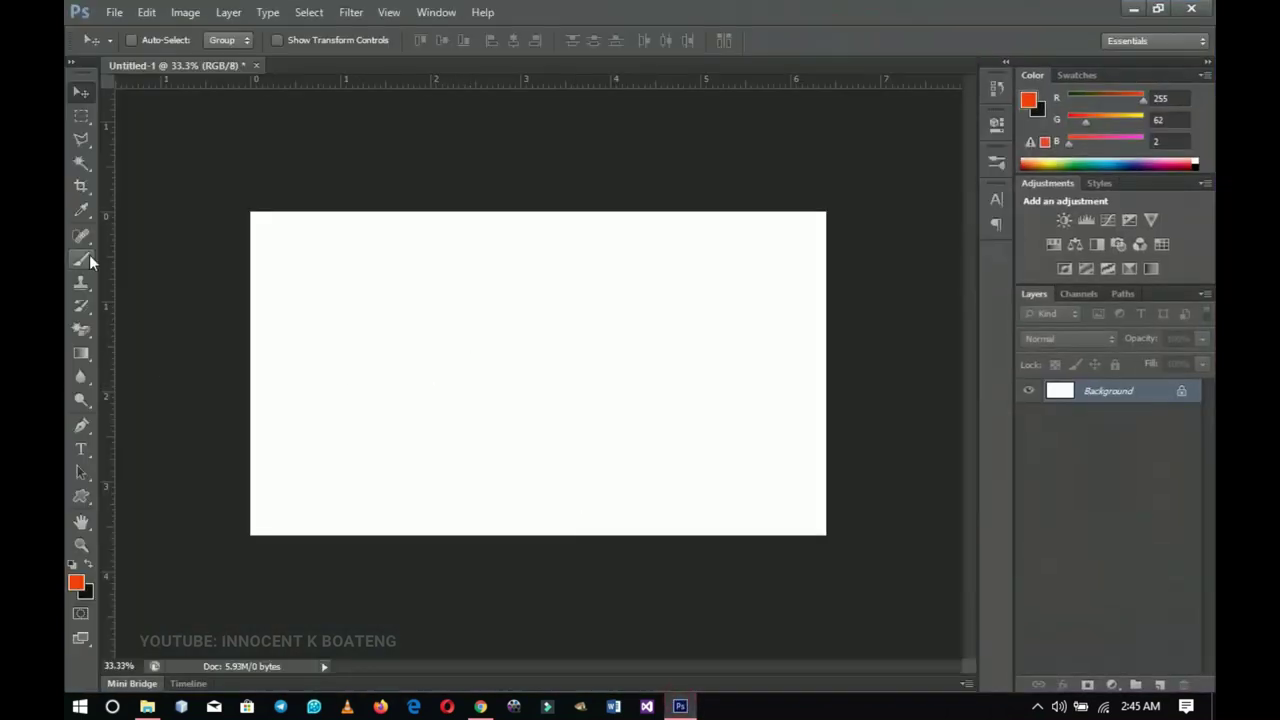
left_click(83, 263)
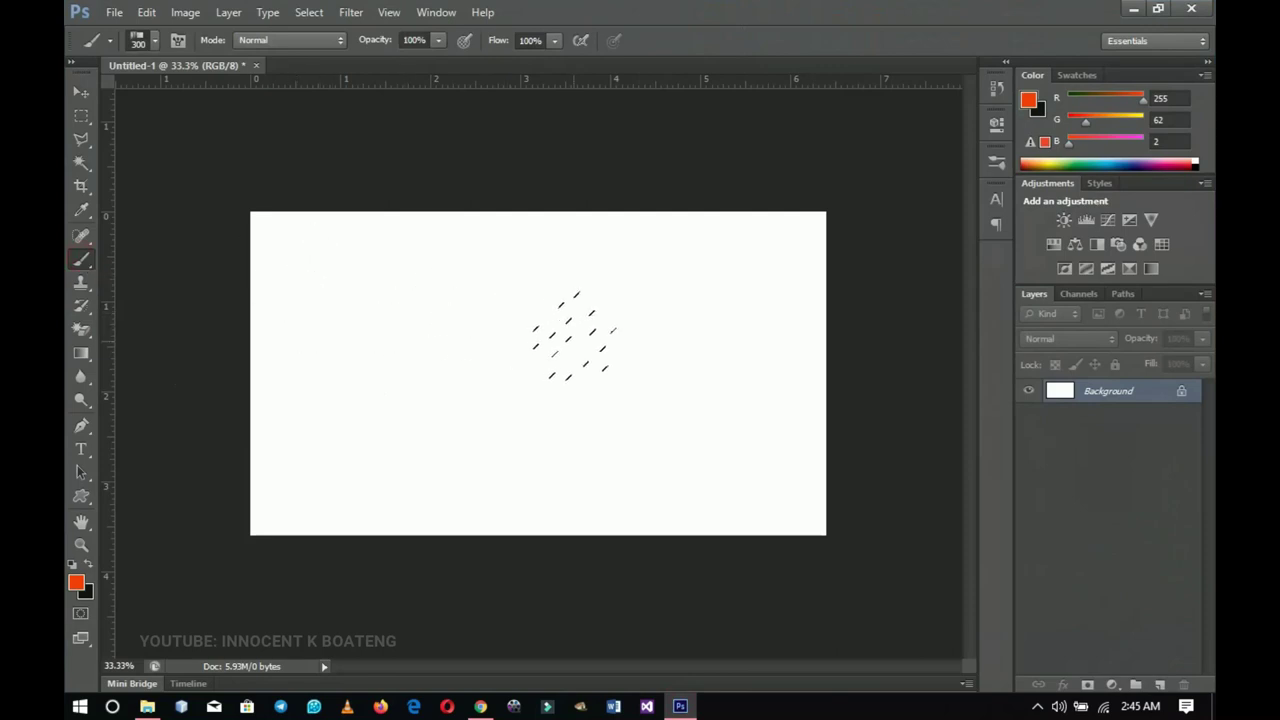
right_click(572, 338)
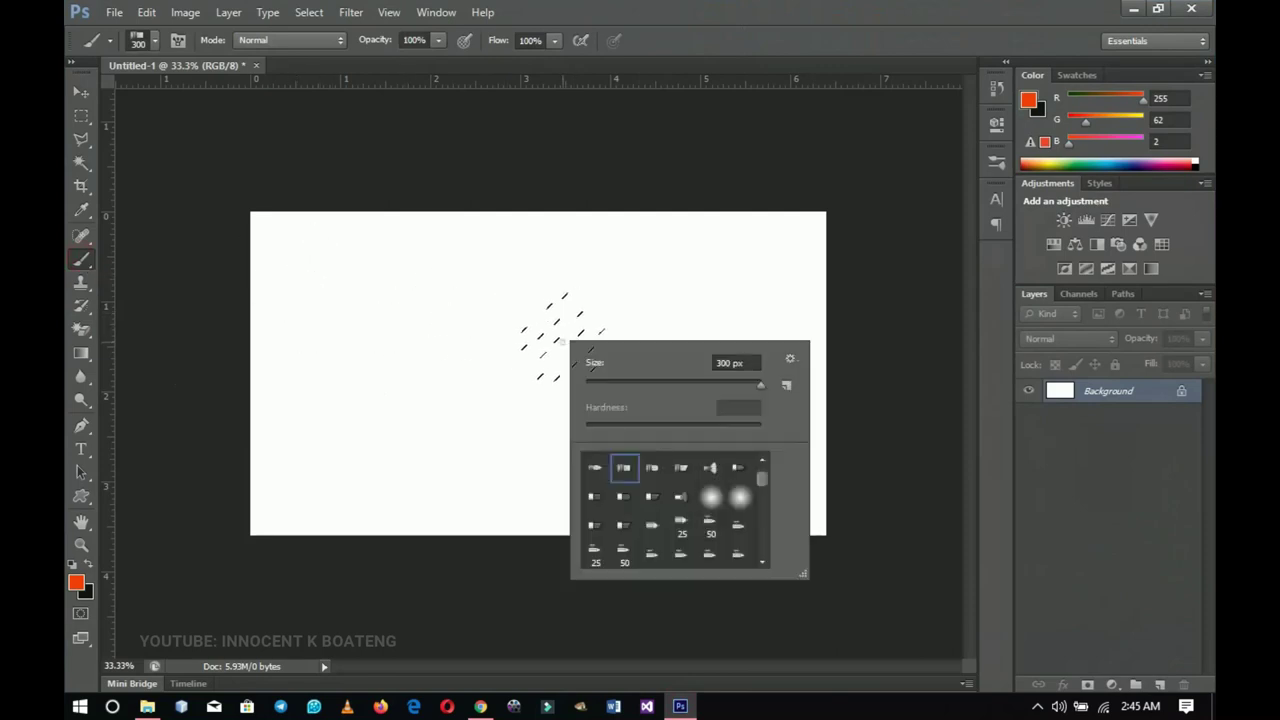
left_click(790, 358)
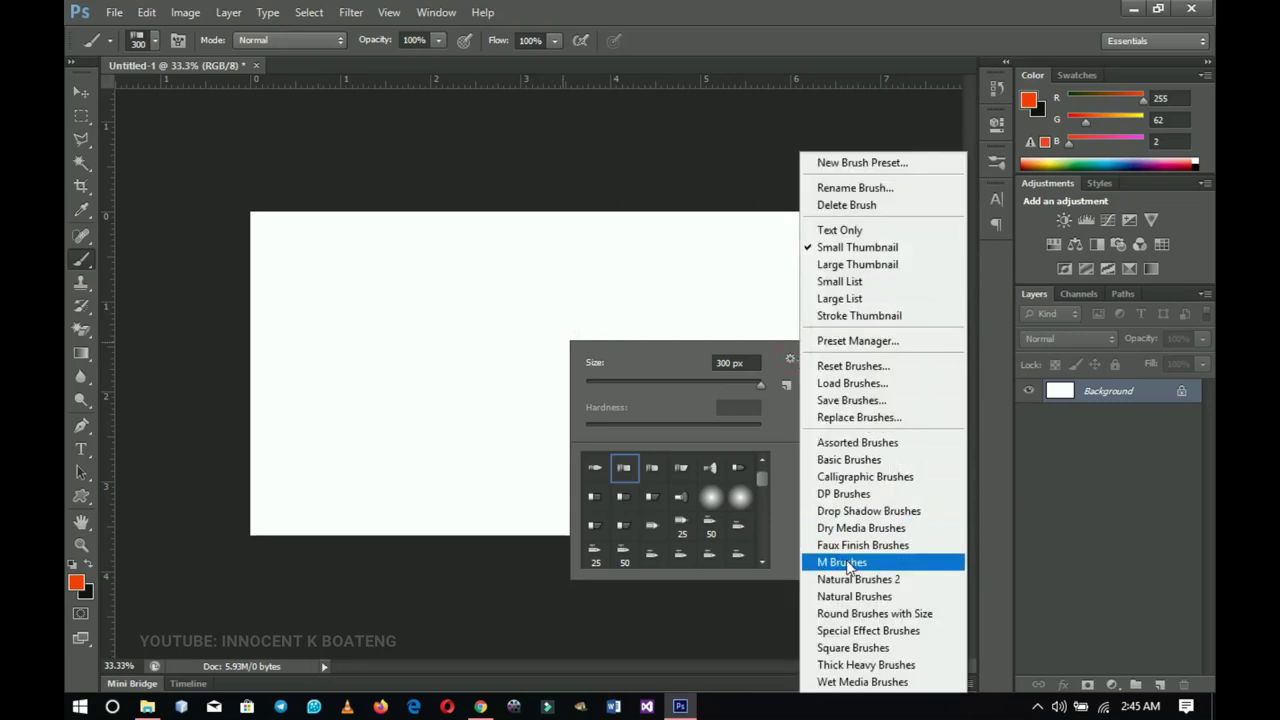
left_click(848, 385)
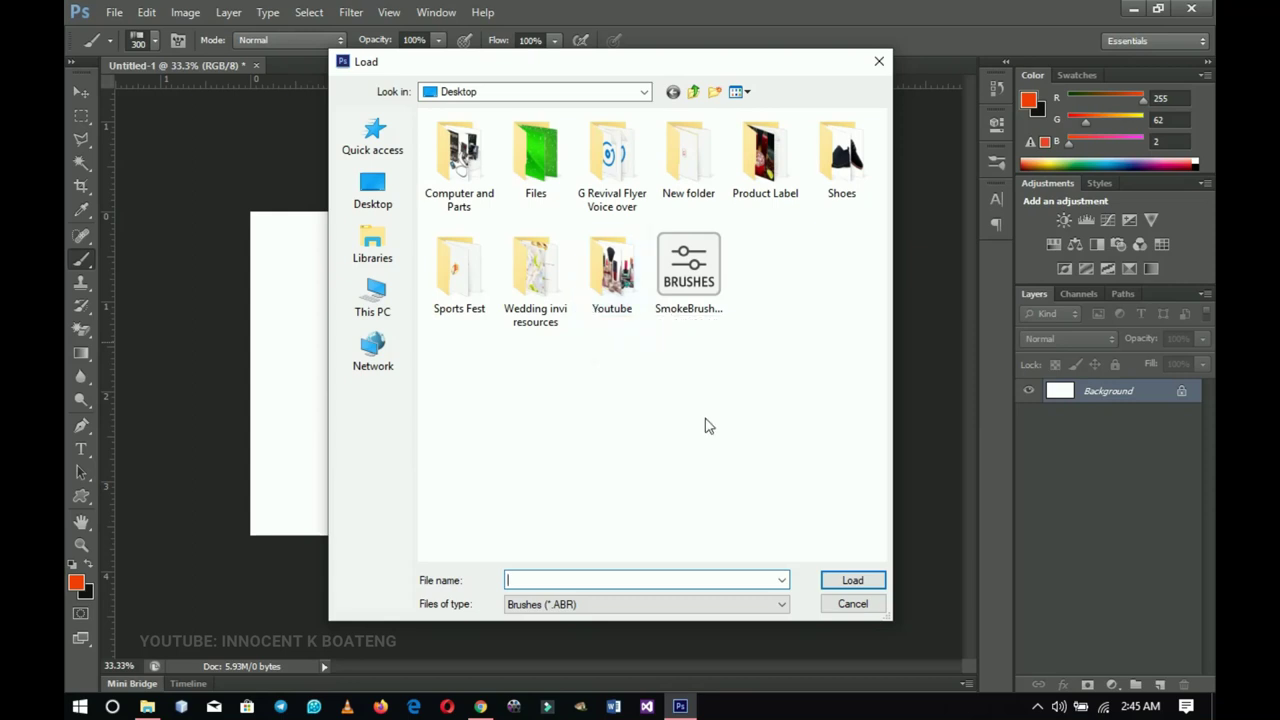
left_click(372, 188)
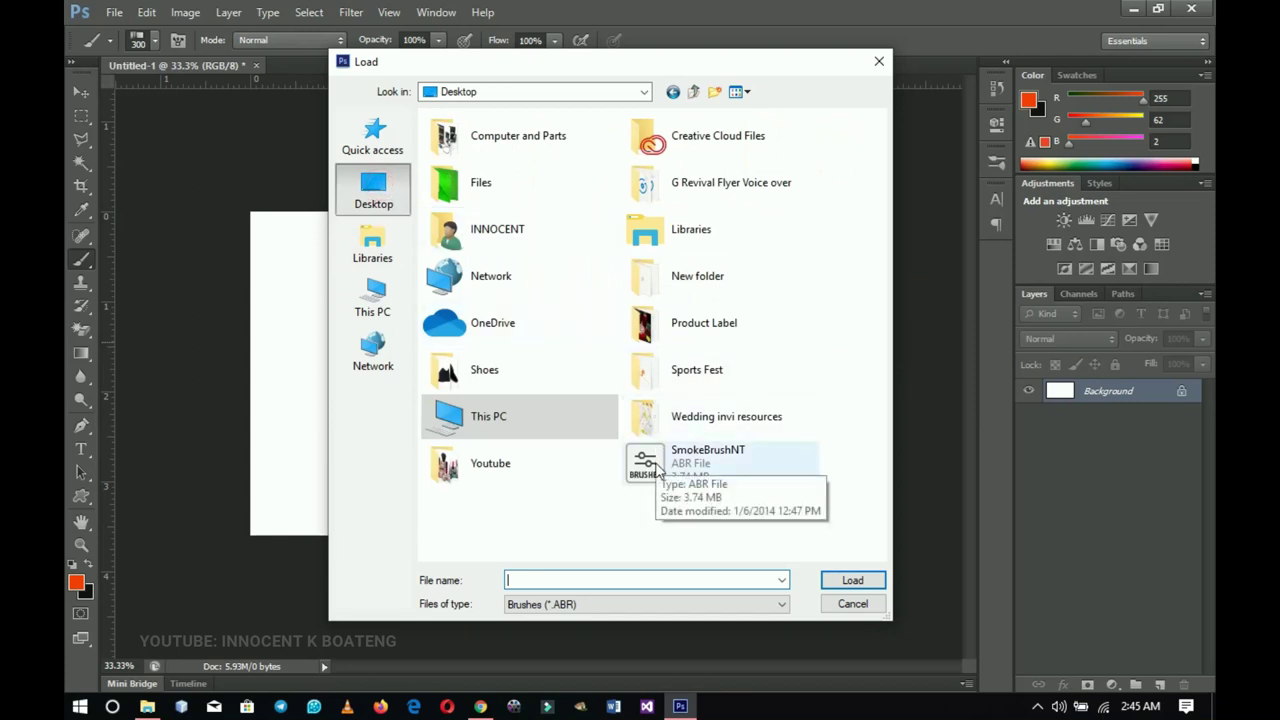
Step: Load the SmokeBrushNT file and scroll to its smoke brushes at the end of the preset list
left_click(646, 466)
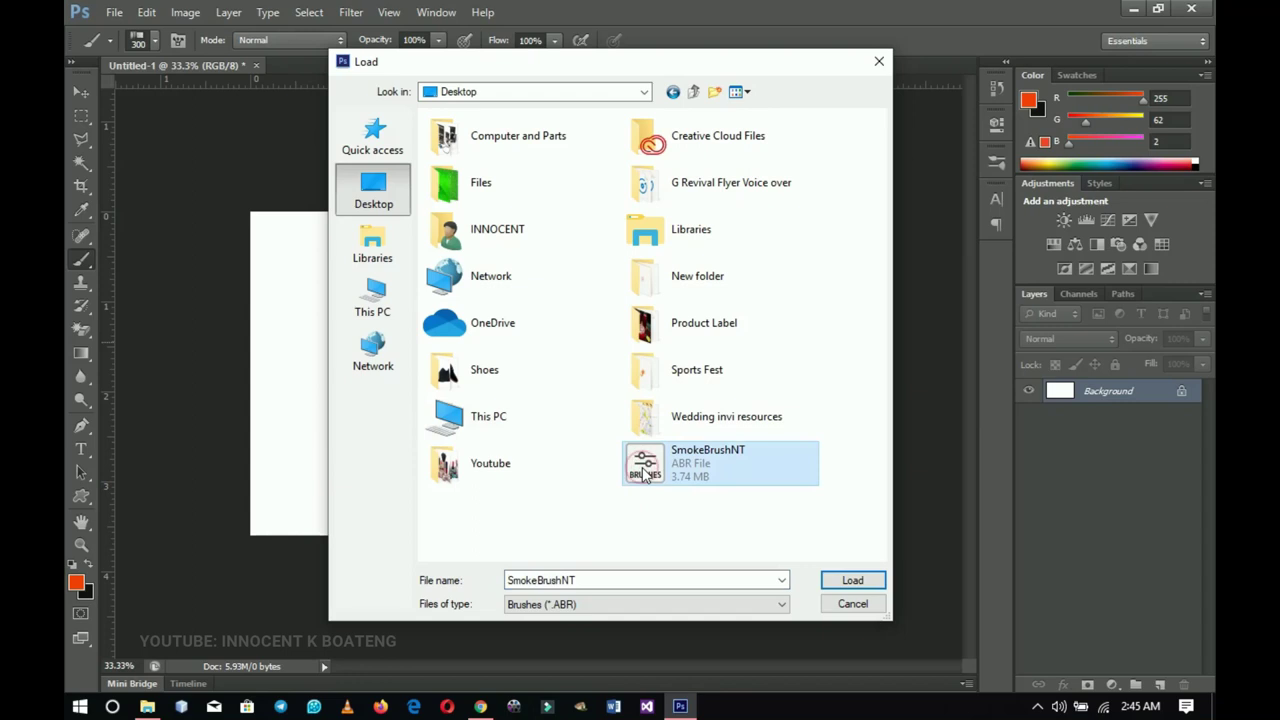
left_click(852, 580)
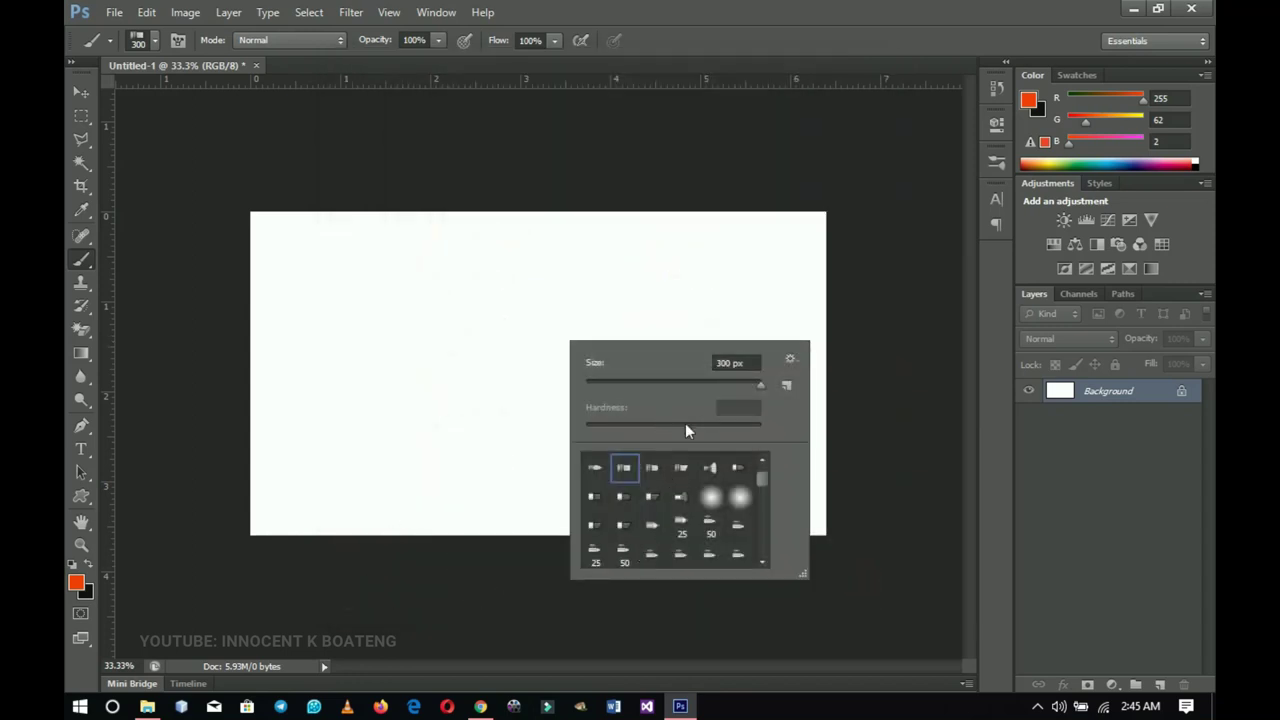
scroll(712, 522, "down", 3)
left_click_drag(760, 488, 760, 565)
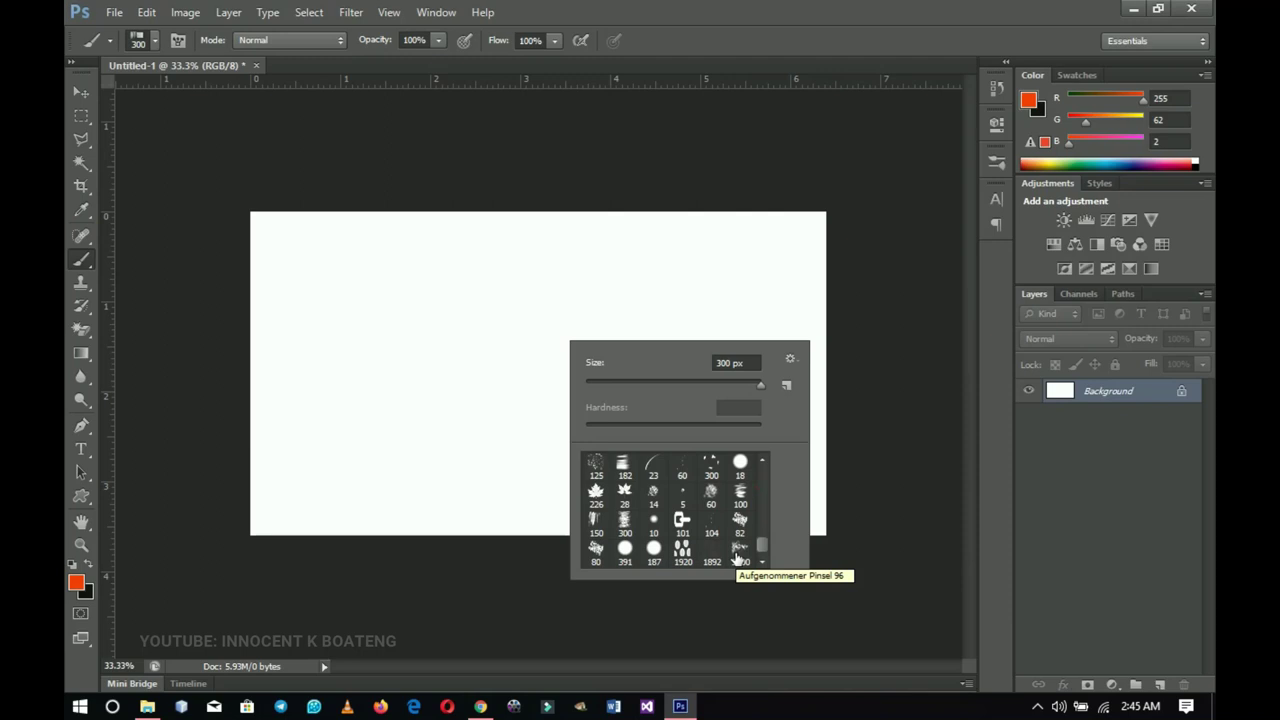
Step: Pick the 3000 px smoke brush, shrink it to about 1100 px, and reset colours to black
left_click(739, 557)
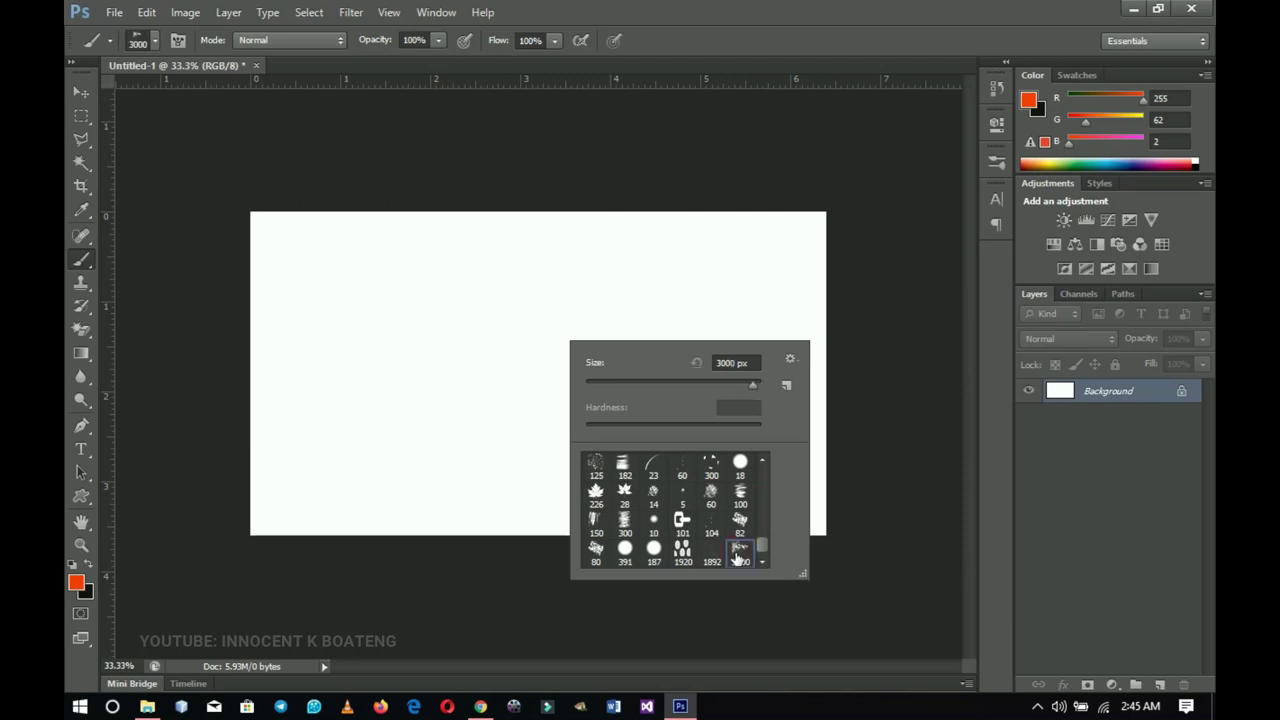
double_click(737, 557)
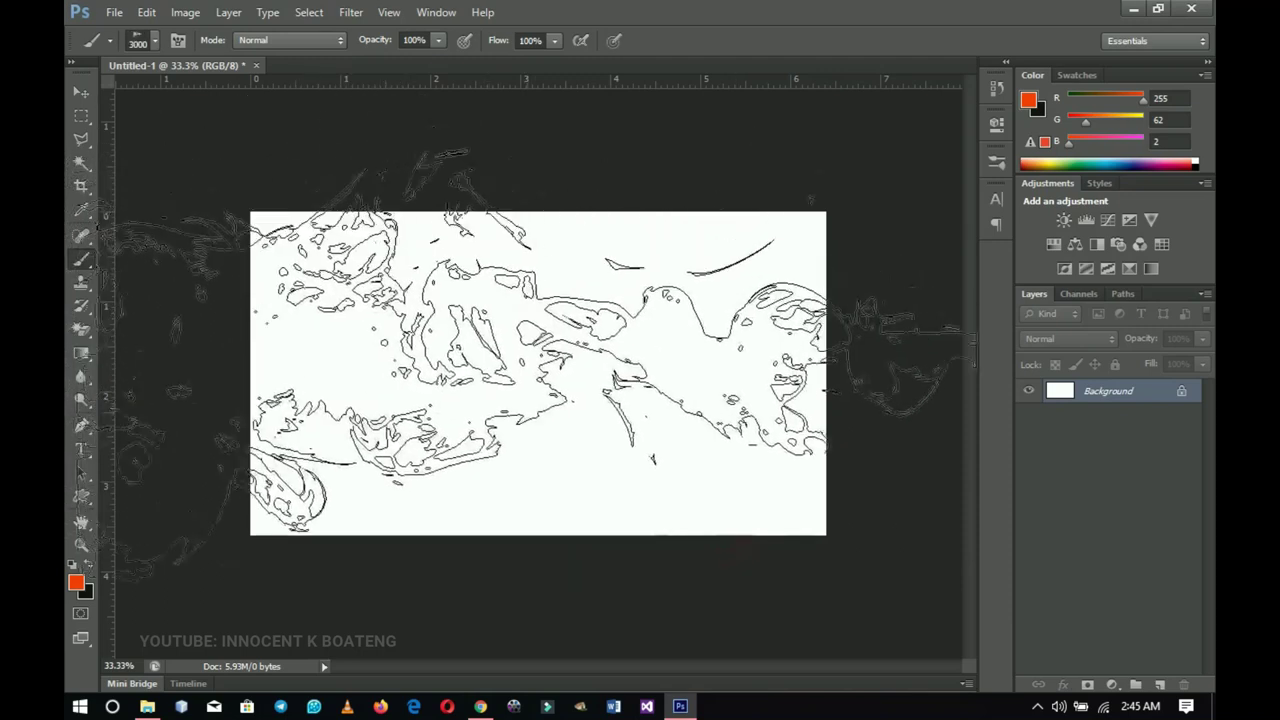
key("bracketleft")
key("bracketleft")
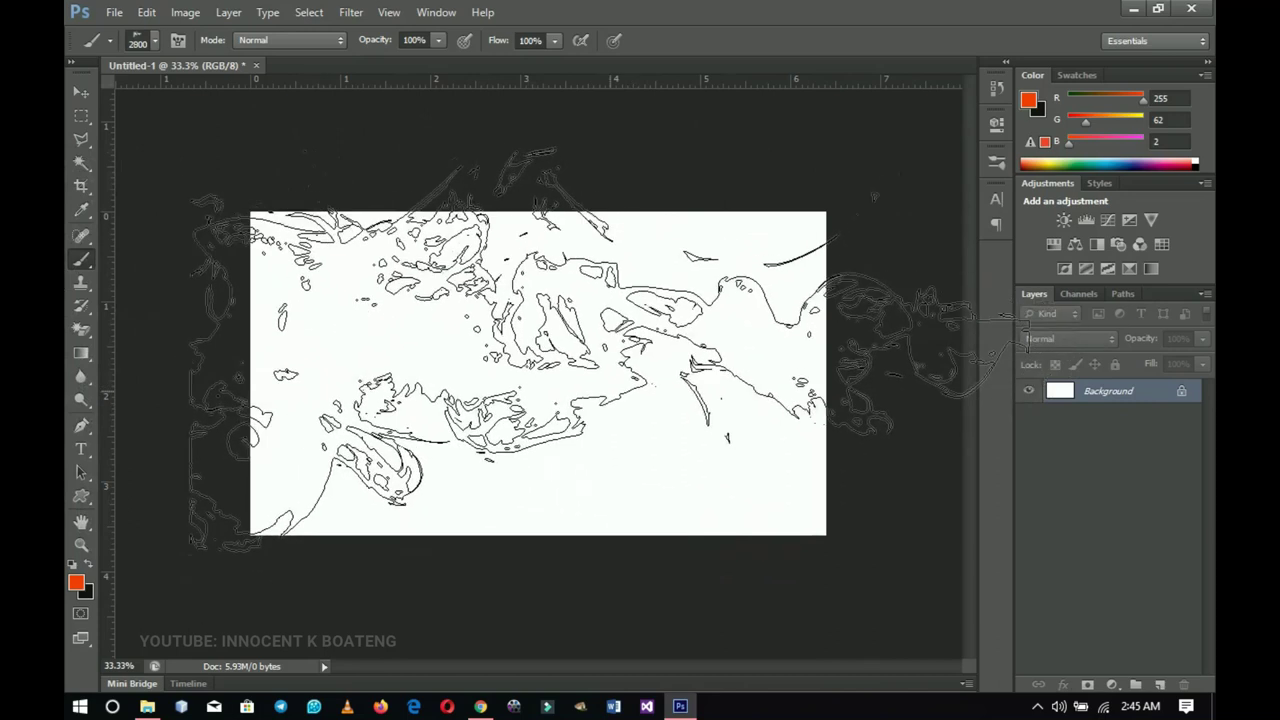
key("d")
key("bracketleft")
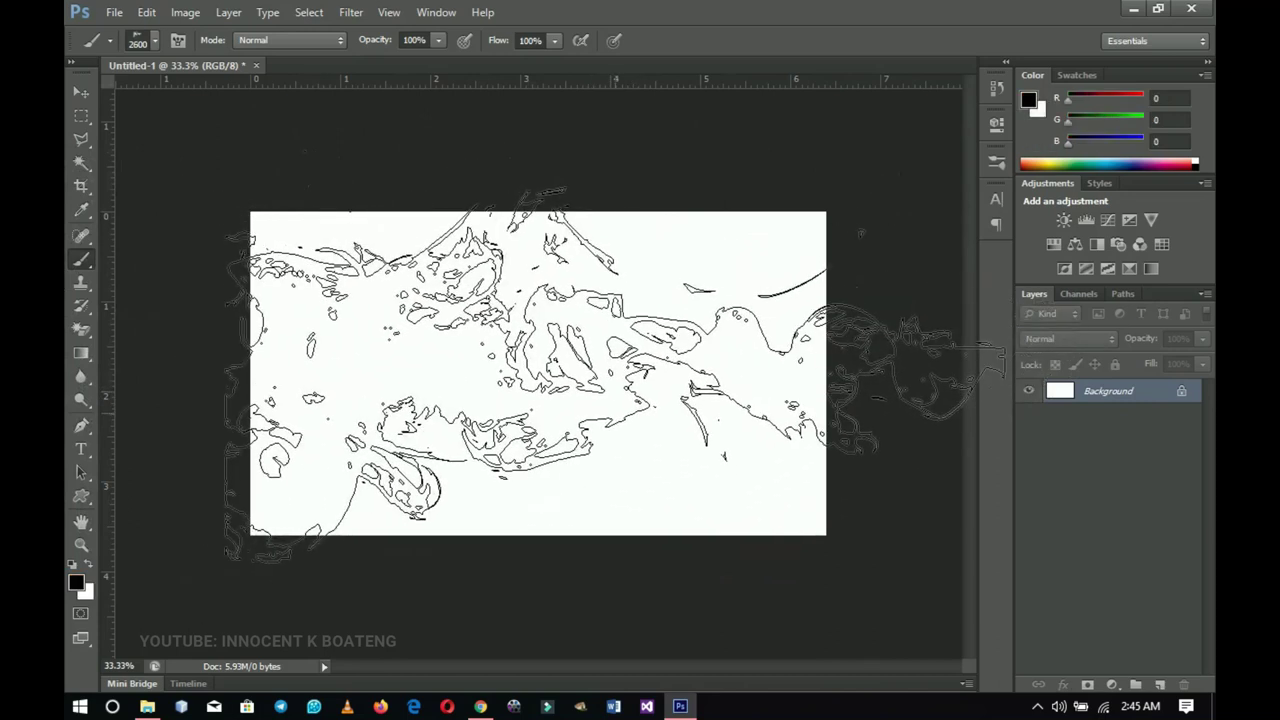
key("bracketleft")
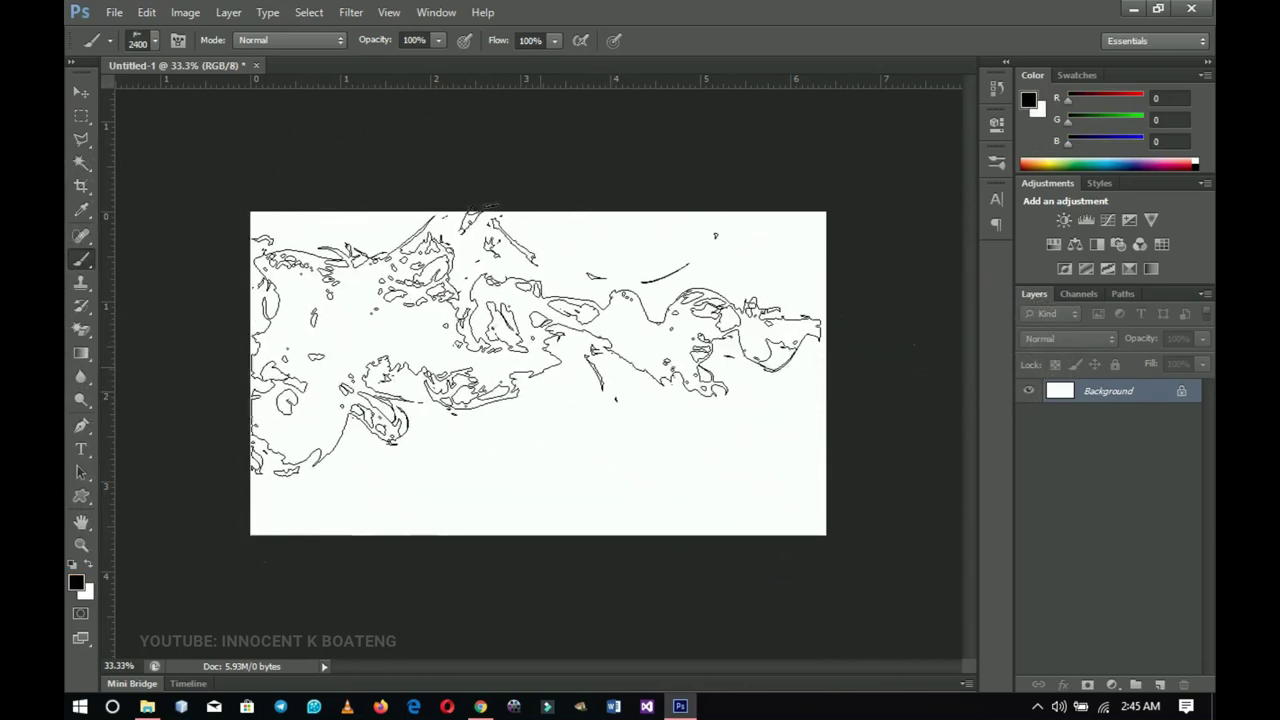
key("bracketleft")
key("bracketleft")
key("bracketleft")
key("bracketleft")
key("bracketleft")
key("bracketleft")
key("bracketleft")
key("bracketleft")
key("bracketleft")
key("bracketleft")
key("bracketleft")
key("bracketleft")
key("bracketleft")
Step: Stamp five black smoke marks across the canvas, center, upper right and left side
left_click(507, 347)
left_click(597, 434)
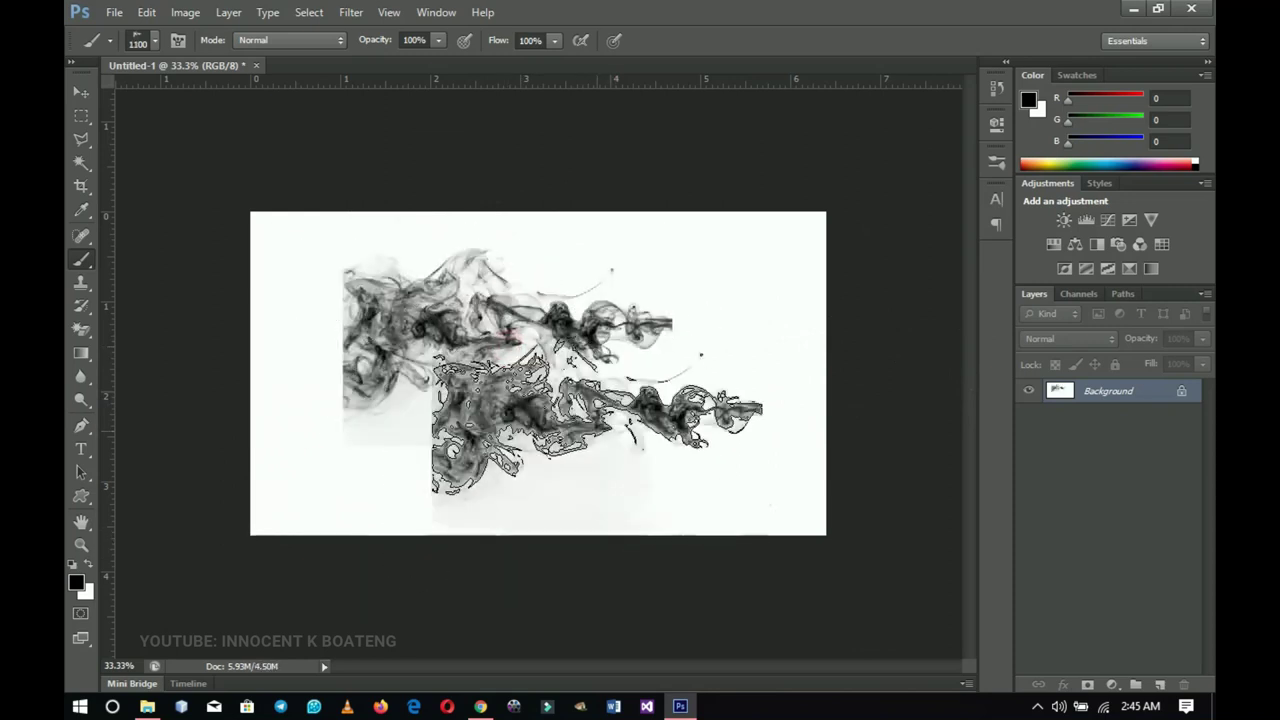
left_click(667, 281)
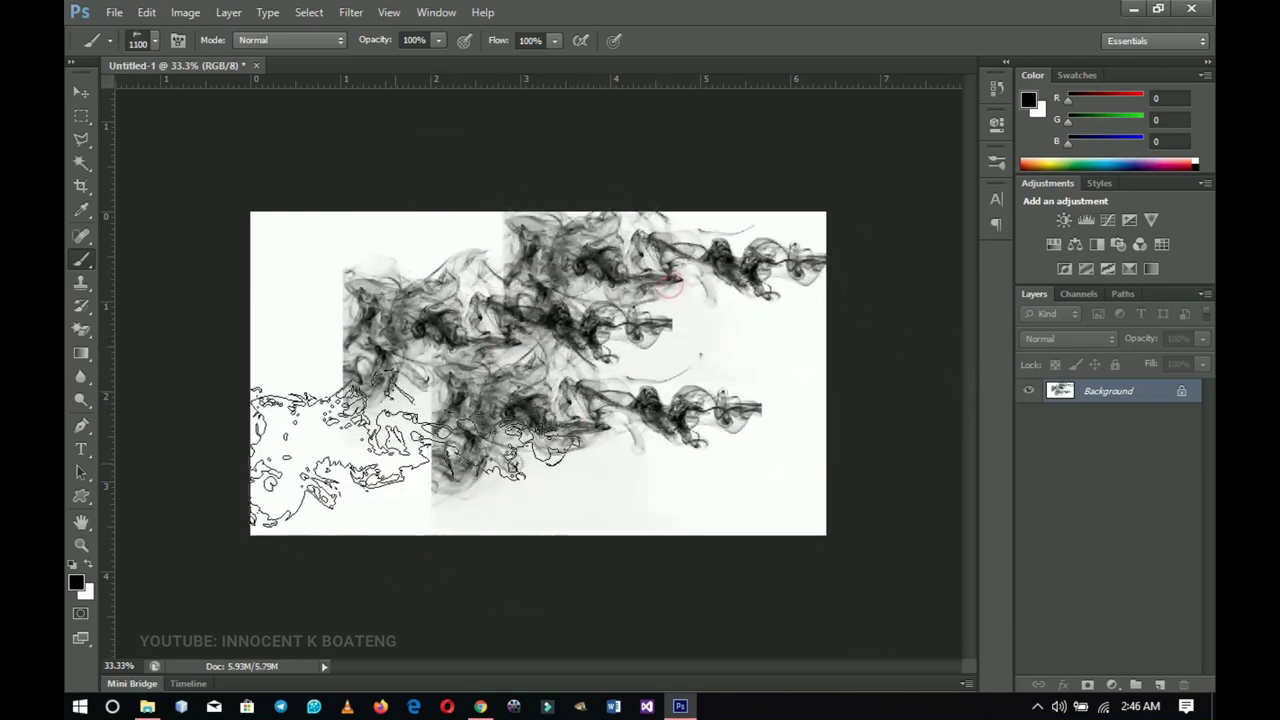
left_click(366, 465)
left_click(372, 265)
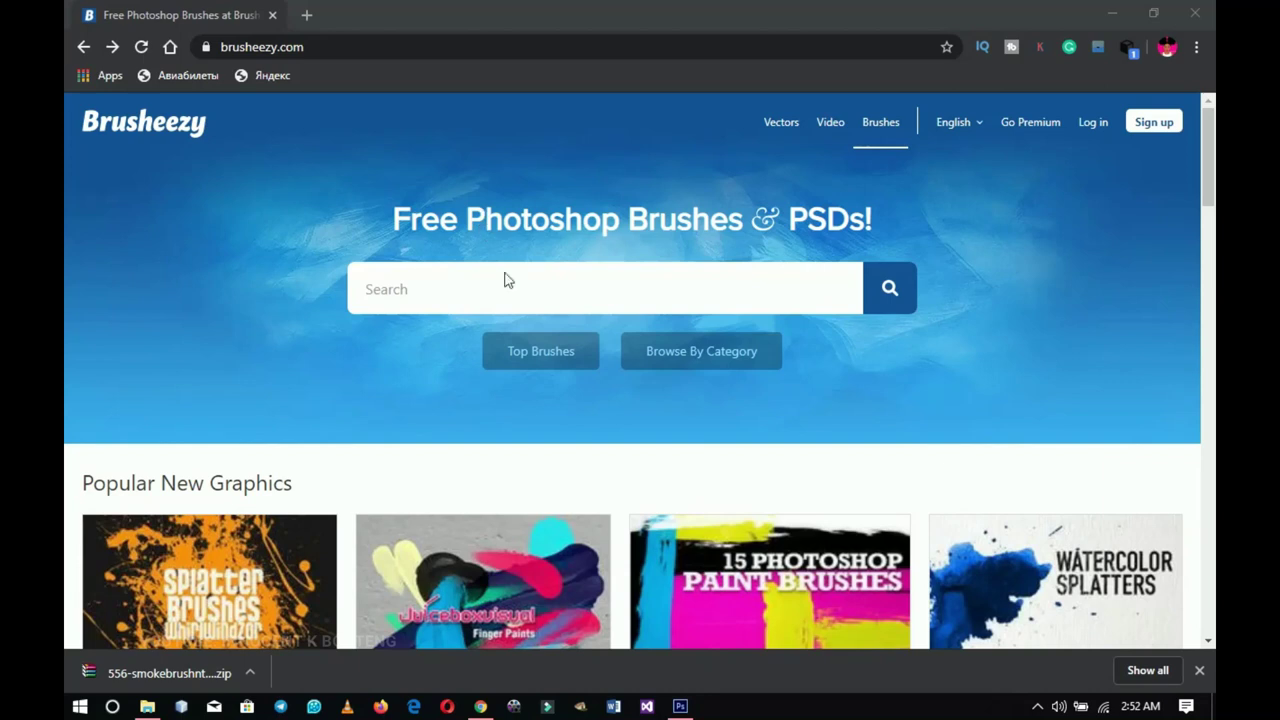
Step: Search Brusheezy for fire brushes
left_click(464, 289)
type("f")
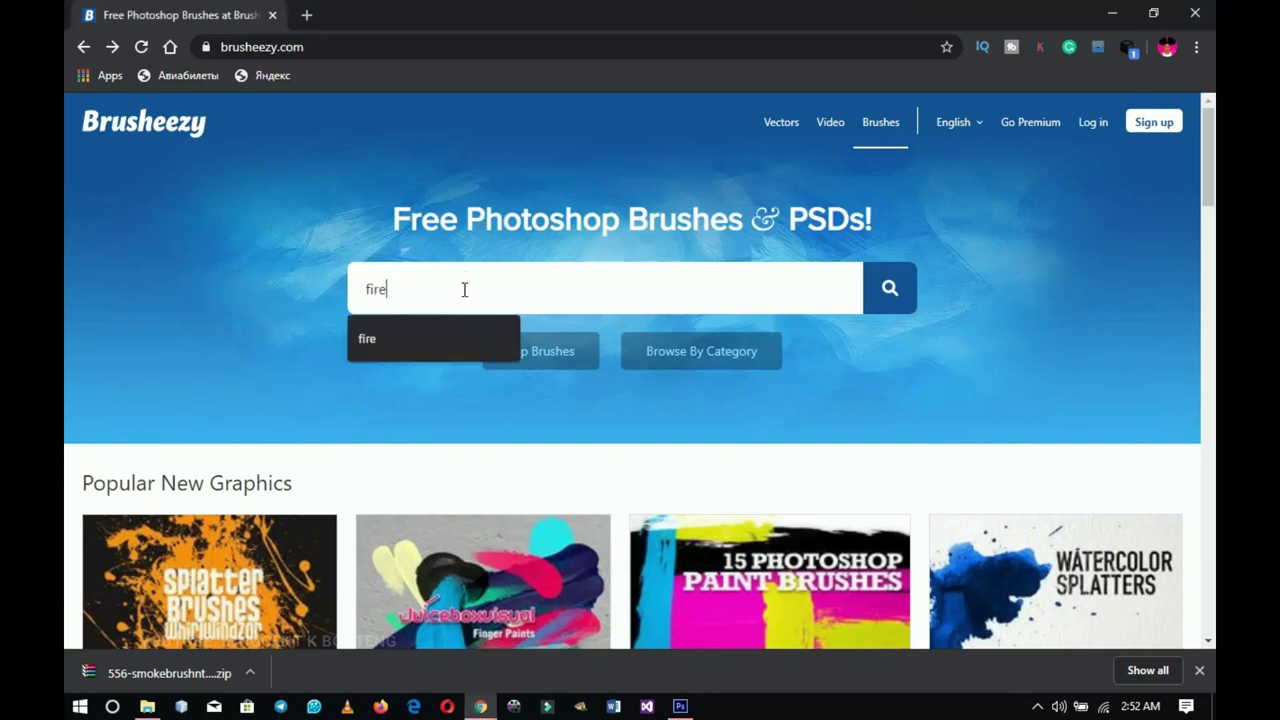
type("ire")
key("Return")
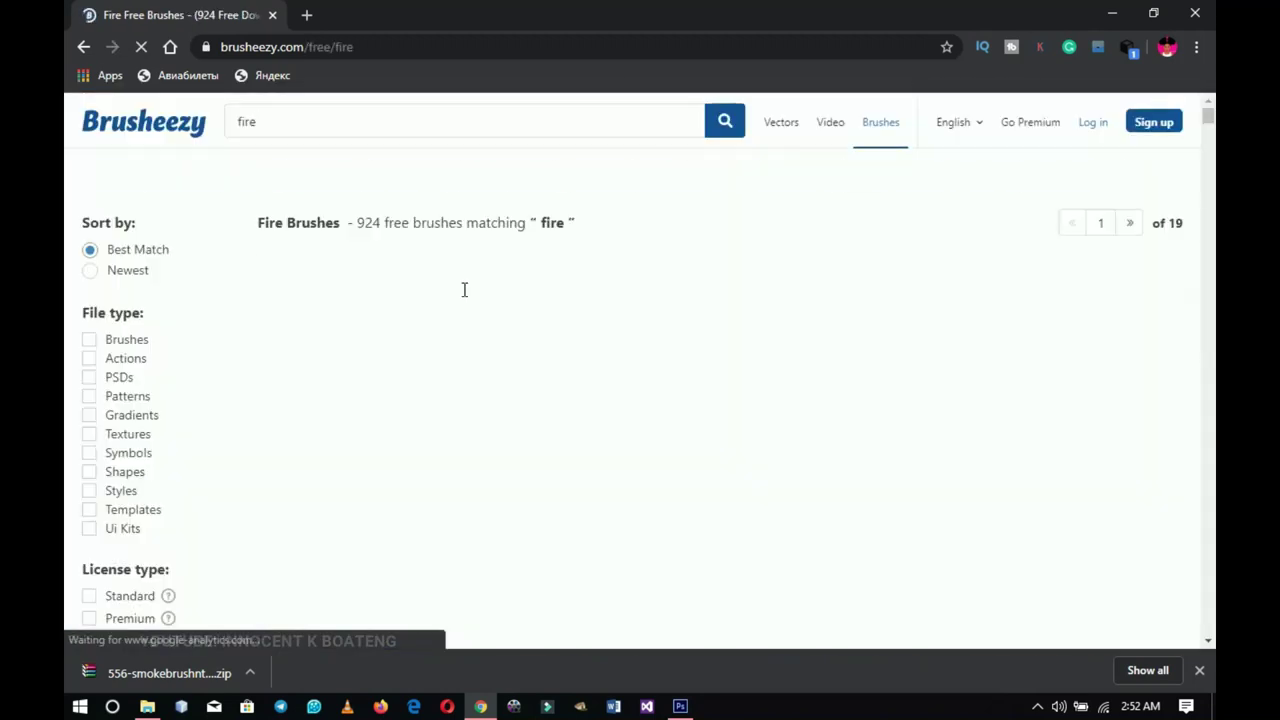
scroll(619, 333, "down", 5)
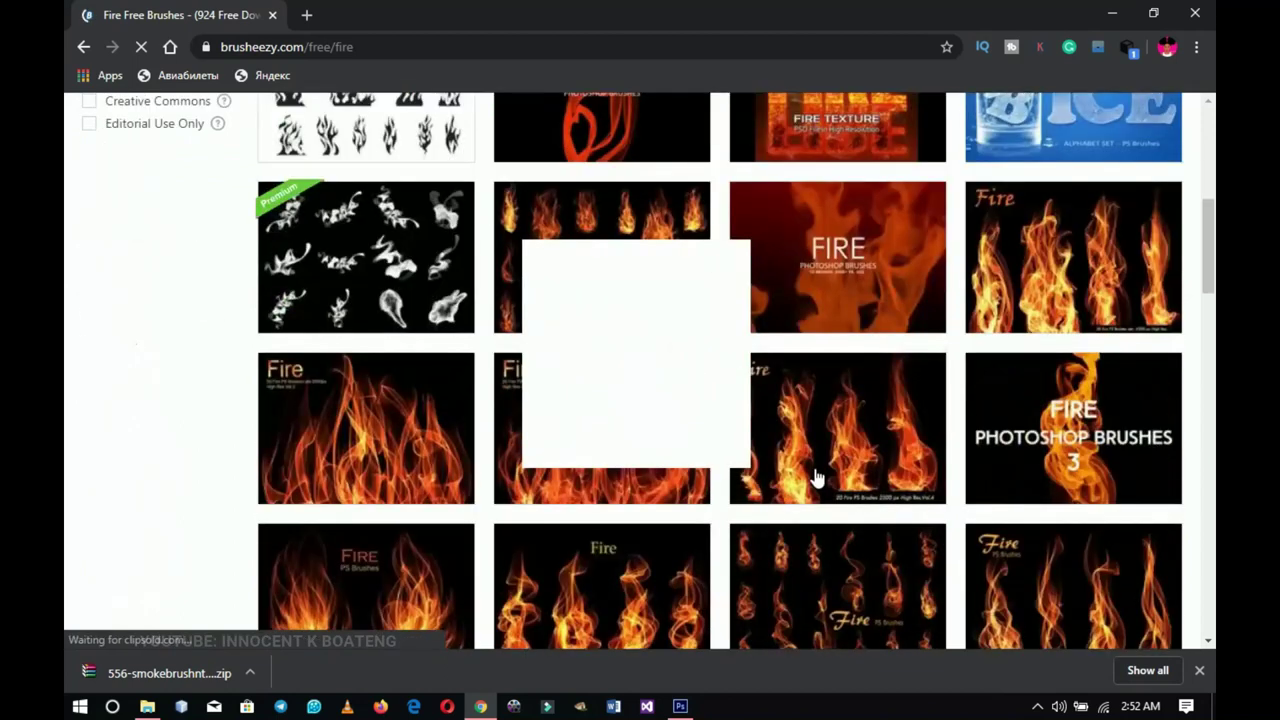
scroll(753, 481, "down", 1)
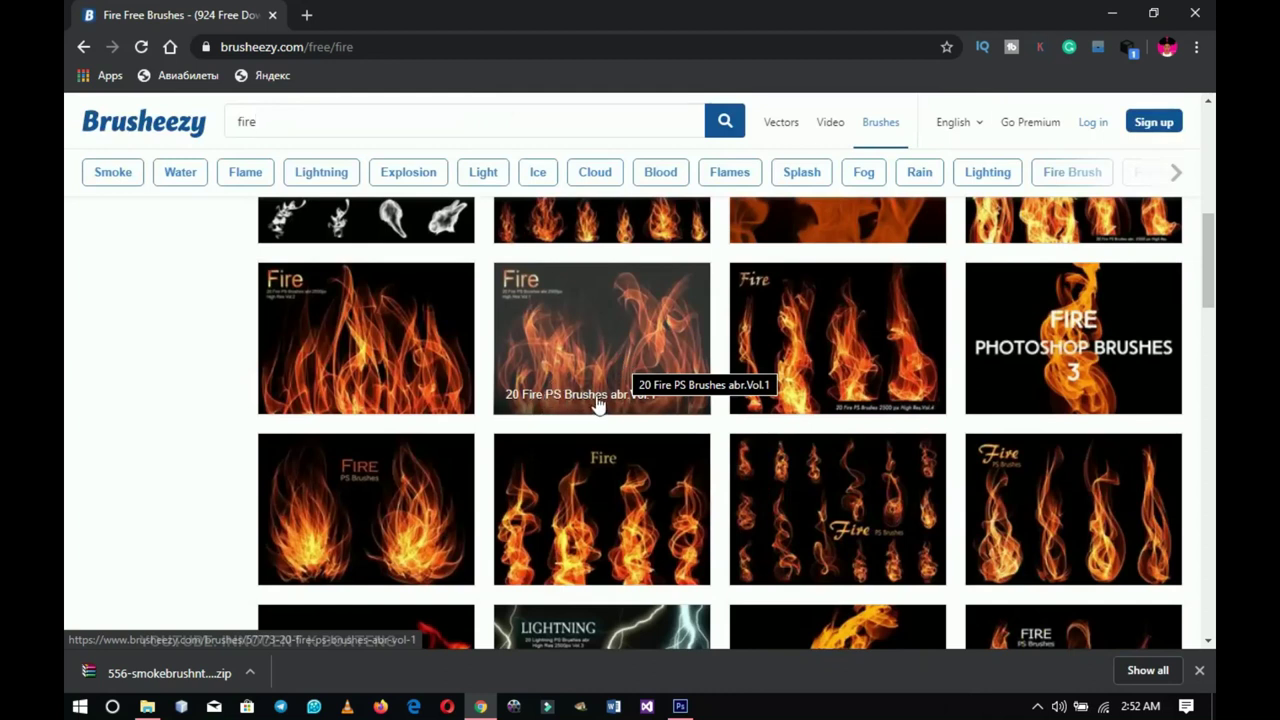
Step: Download the free 20 Fire PS Brushes Abr.Vol.1 set
left_click(585, 331)
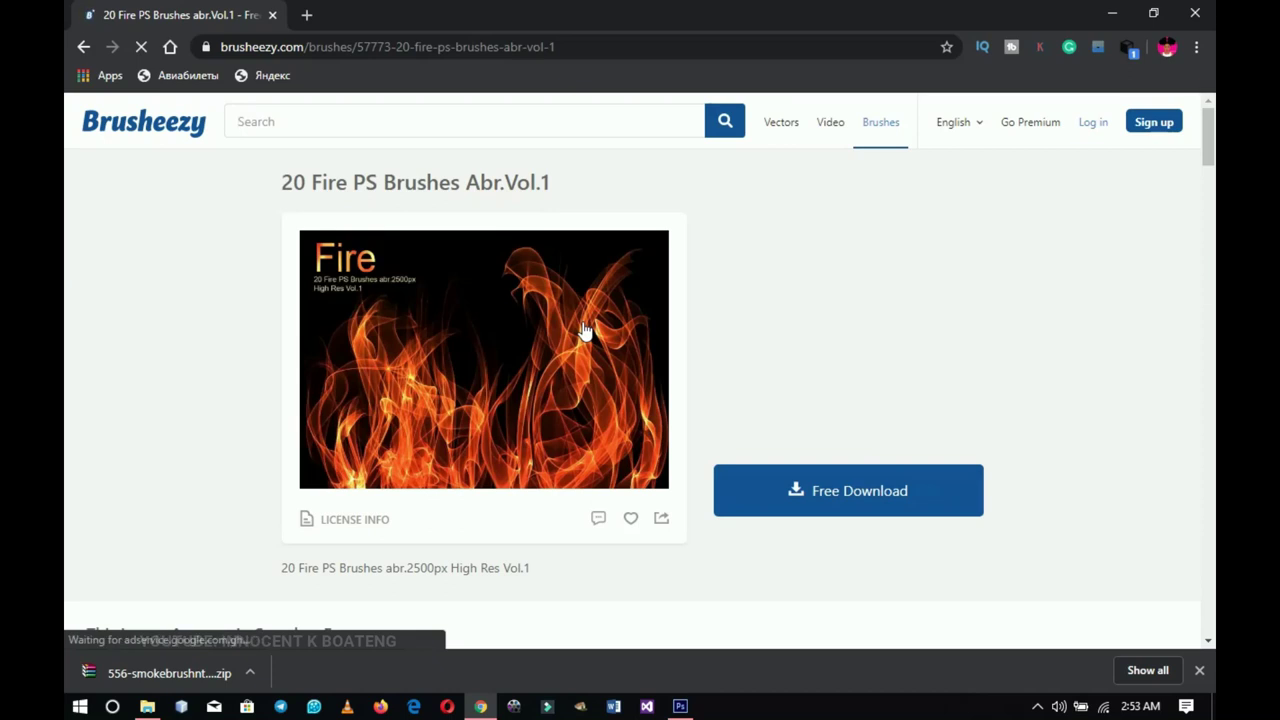
left_click(835, 509)
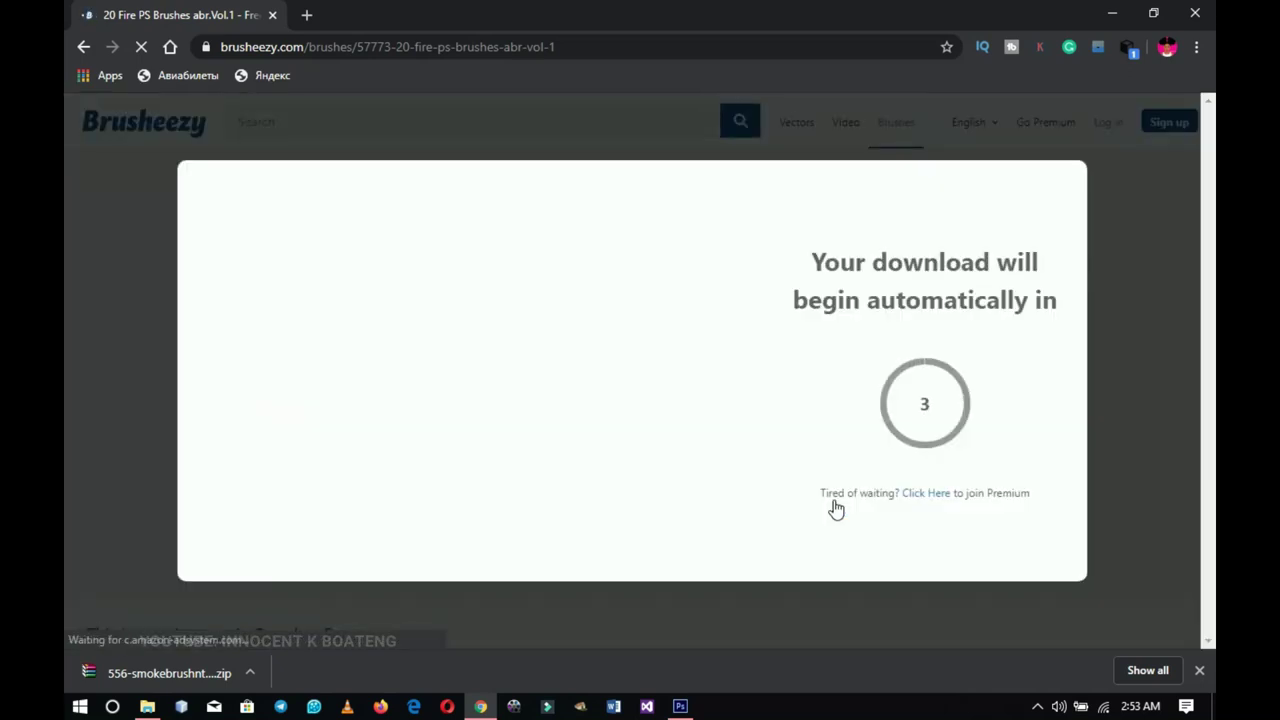
left_click(1114, 16)
Step: Extract the fire brushes folder from the downloaded archive to the Desktop
left_click(1151, 8)
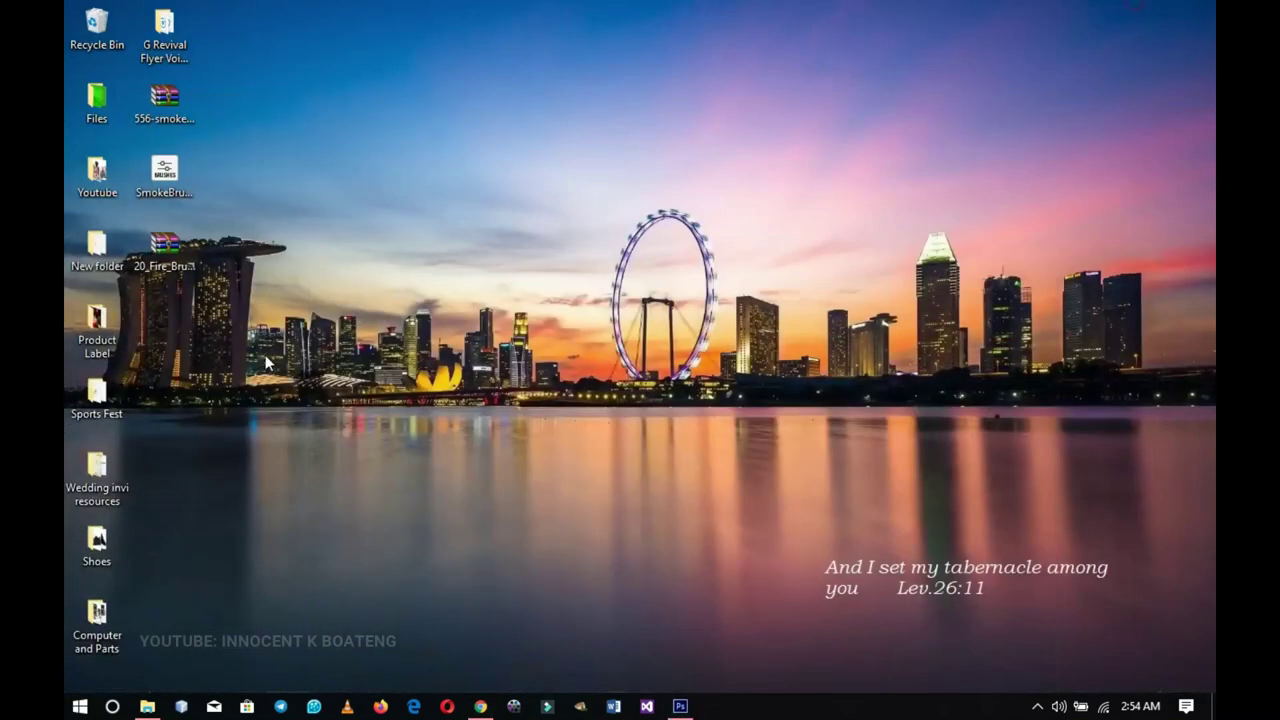
left_click(178, 245)
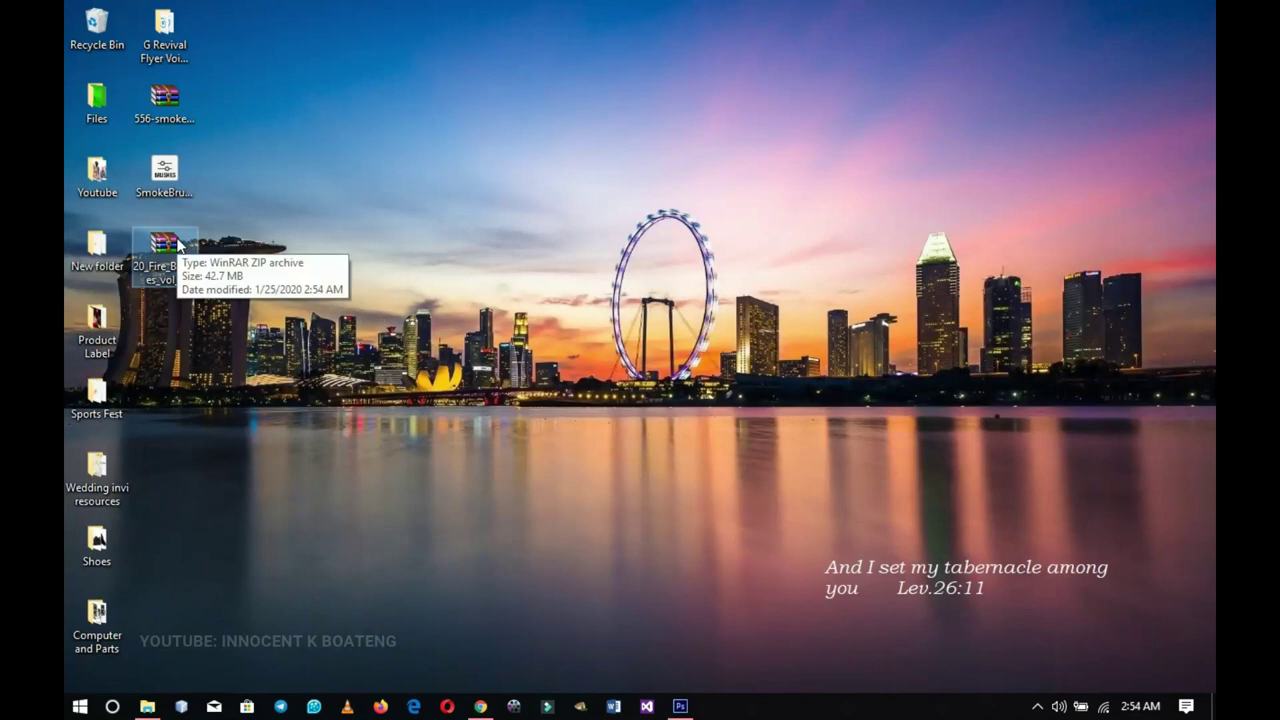
double_click(178, 245)
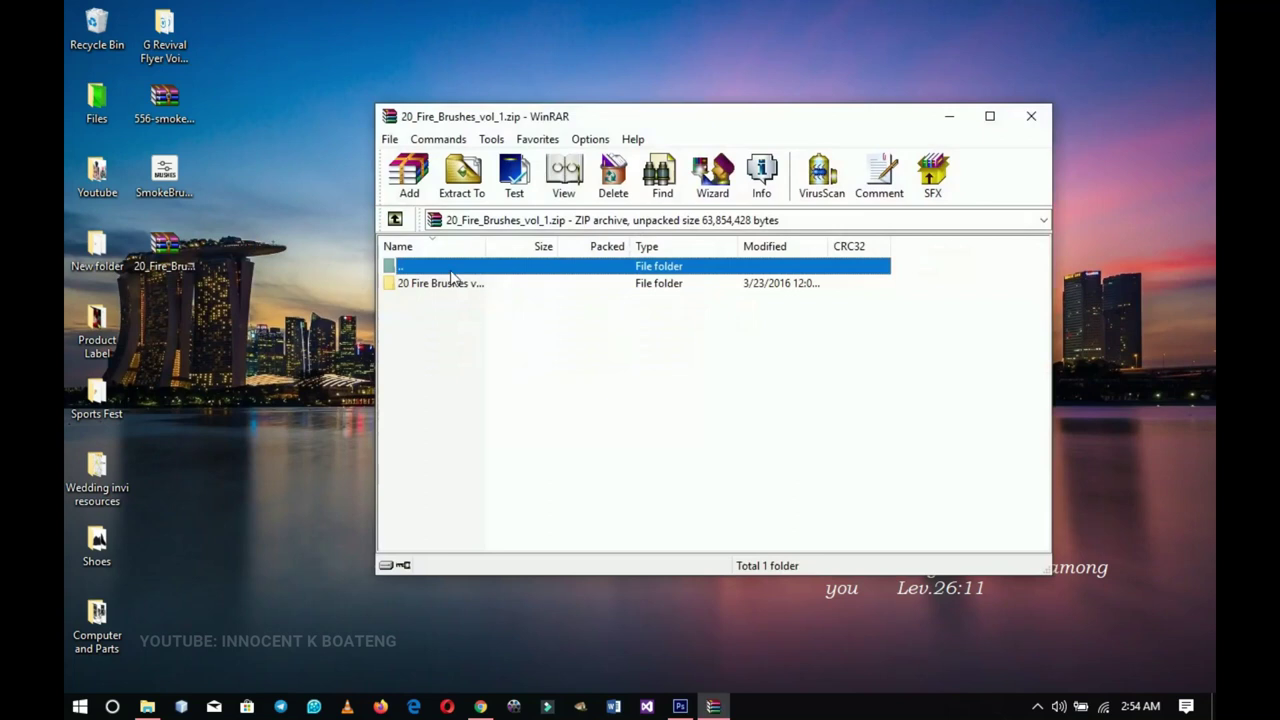
left_click(452, 285)
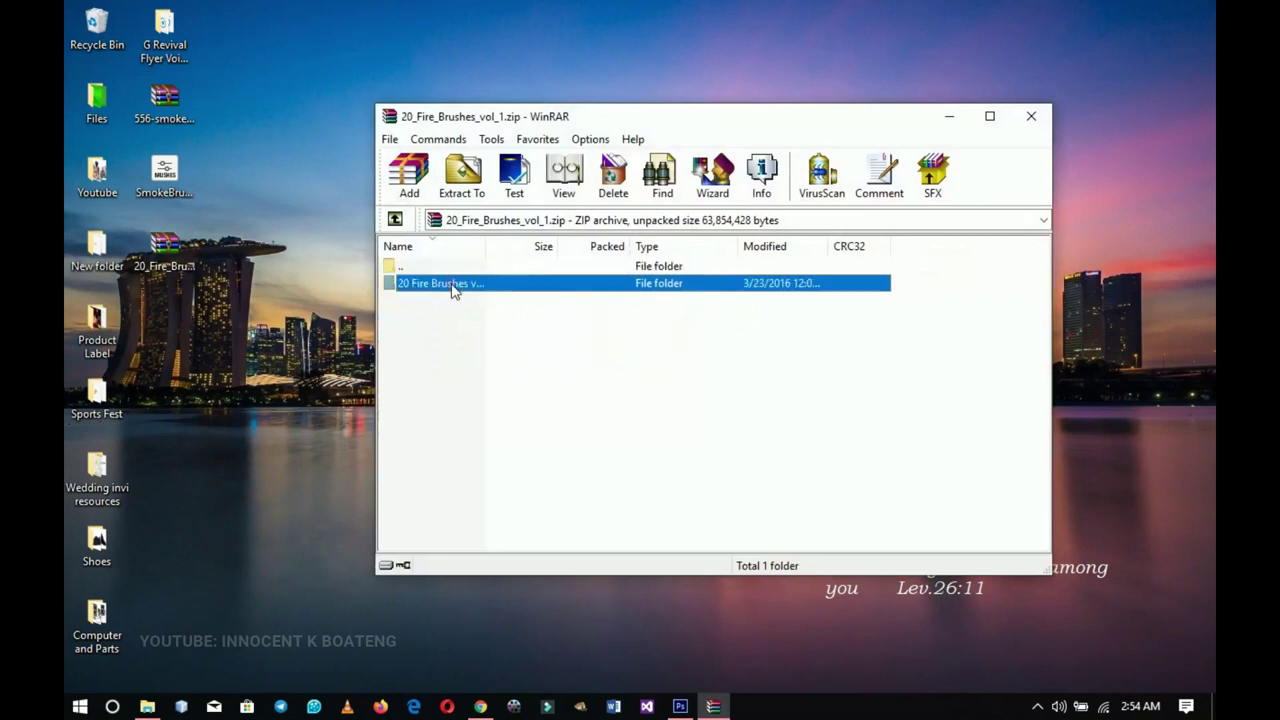
left_click(461, 176)
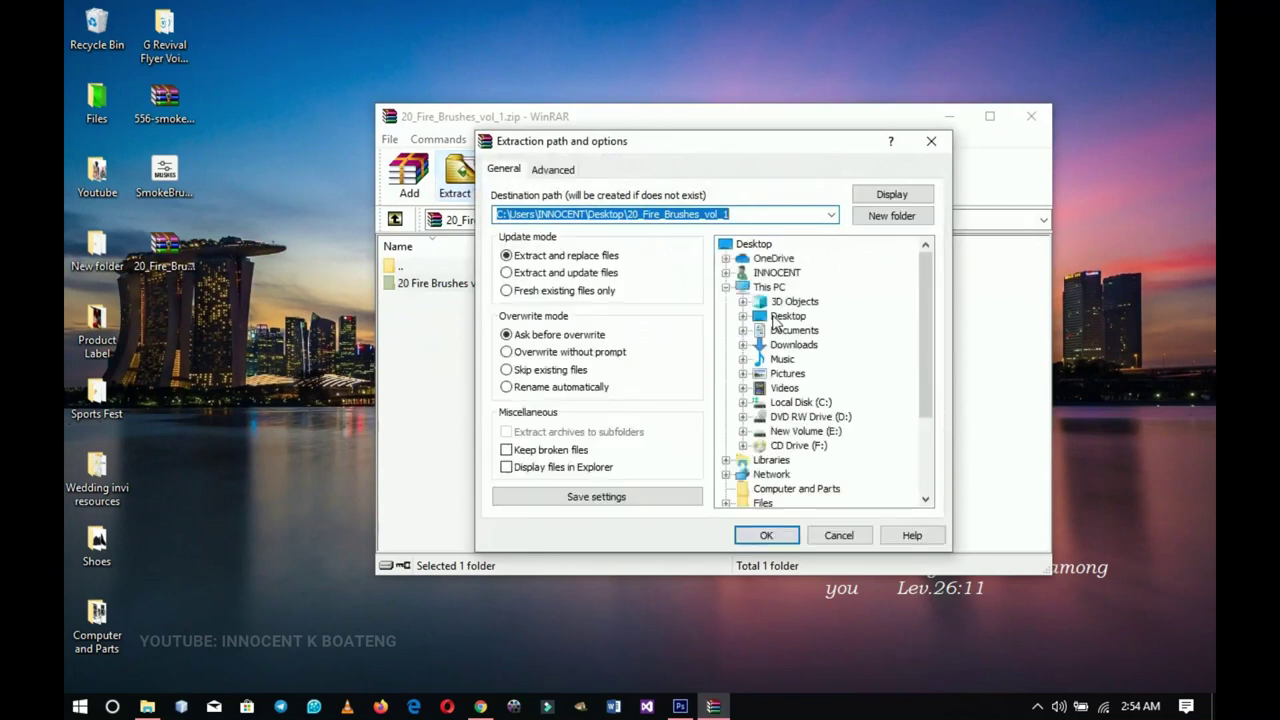
left_click(782, 317)
left_click(766, 533)
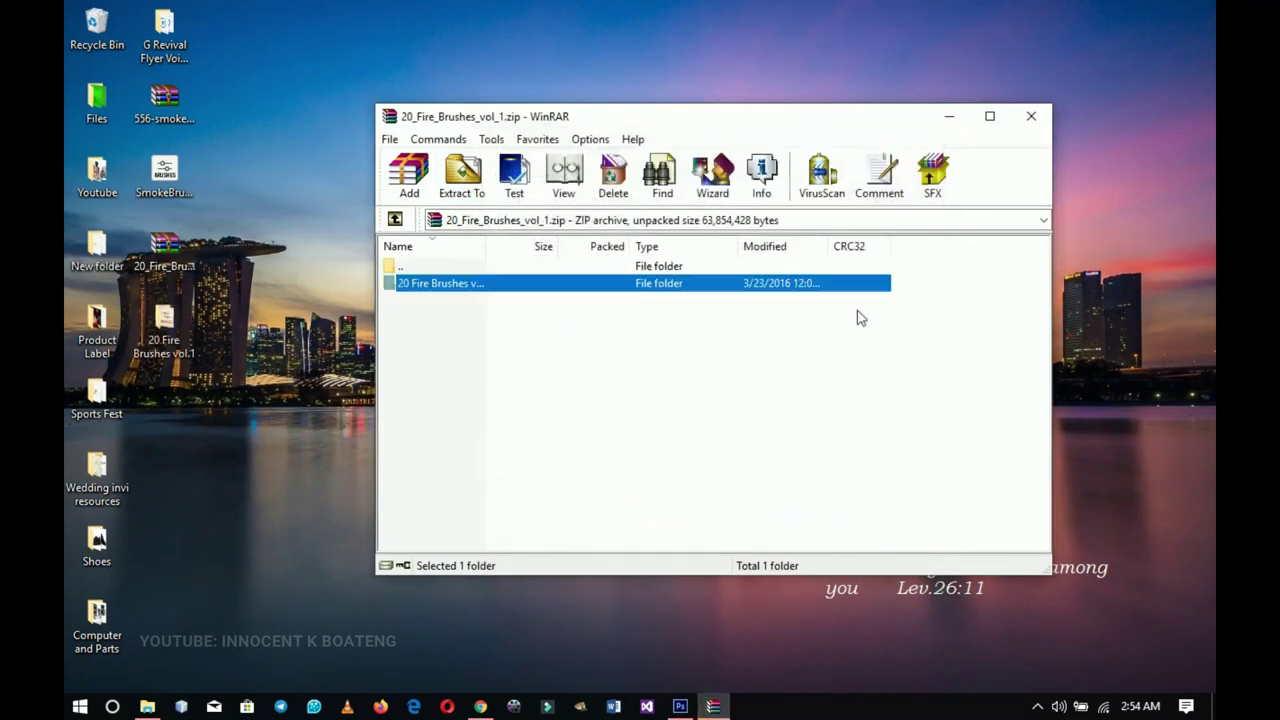
Step: Check the extracted 20 Fire Brushes vol.1 folder, then return to Photoshop
left_click(949, 116)
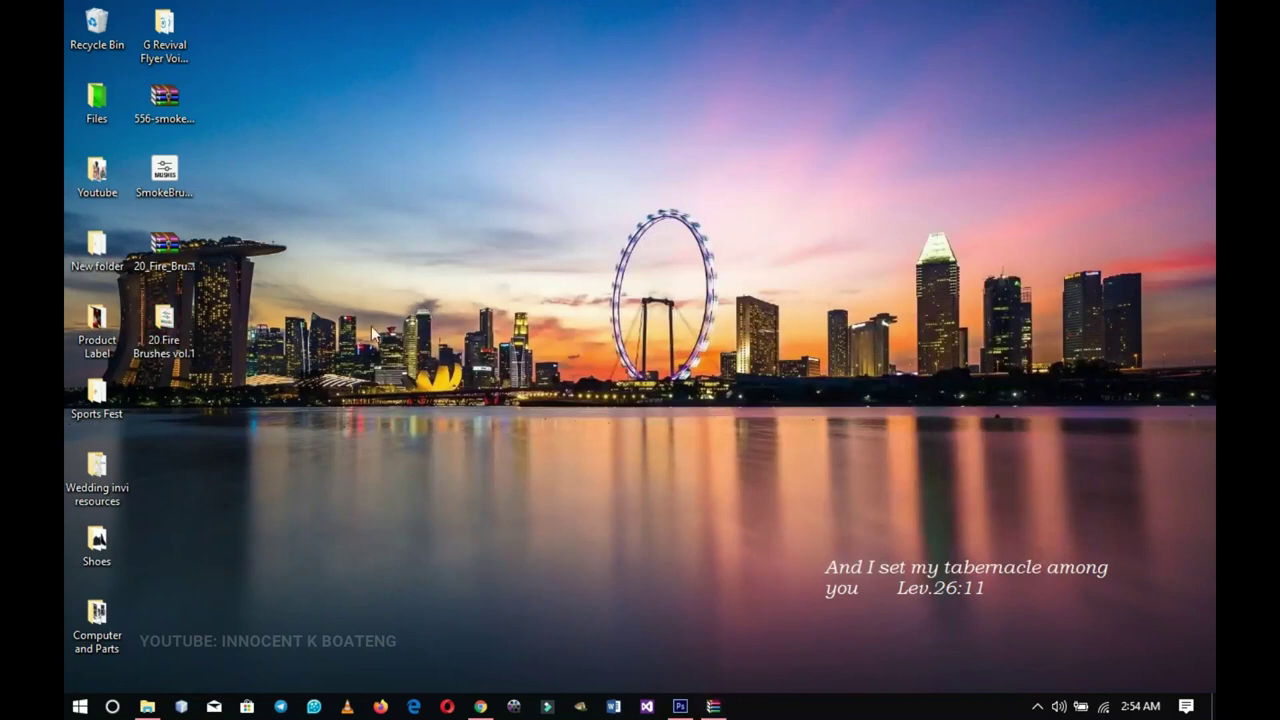
double_click(164, 330)
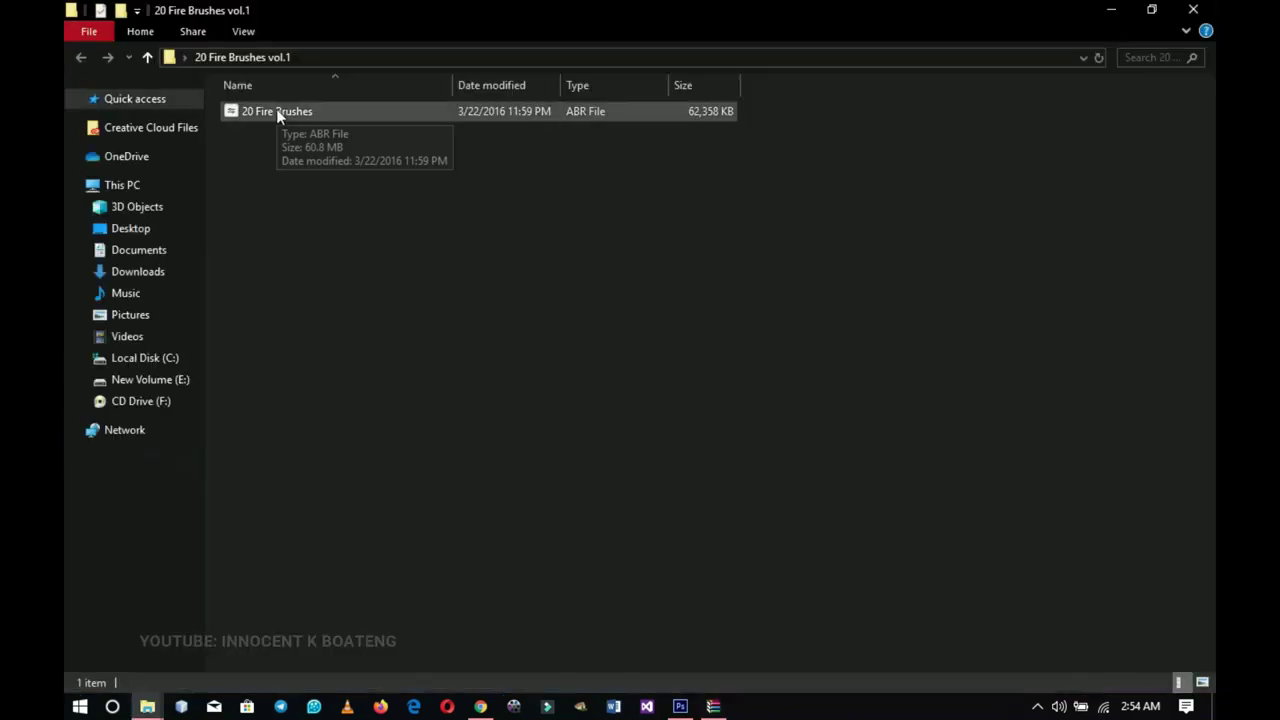
left_click(680, 706)
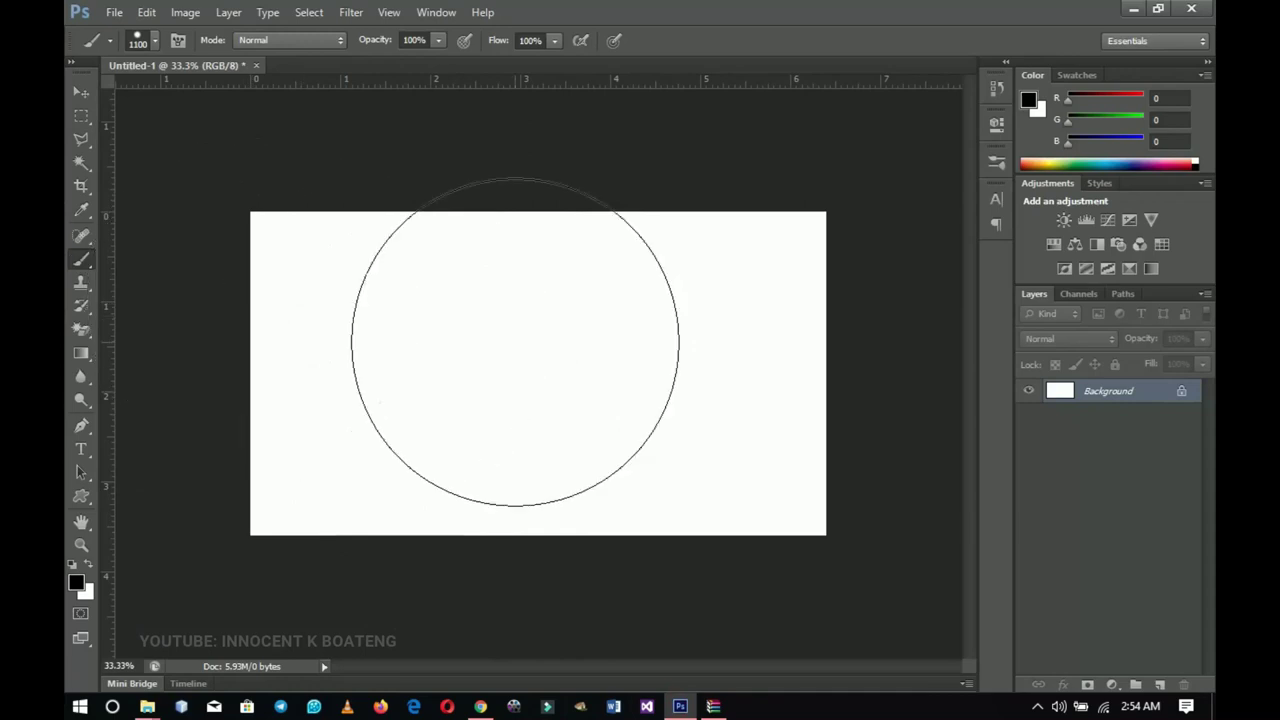
Step: Load 20 Fire Brushes.abr from the 20 Fire Brushes vol.1 folder into the brush presets
right_click(519, 340)
left_click(742, 361)
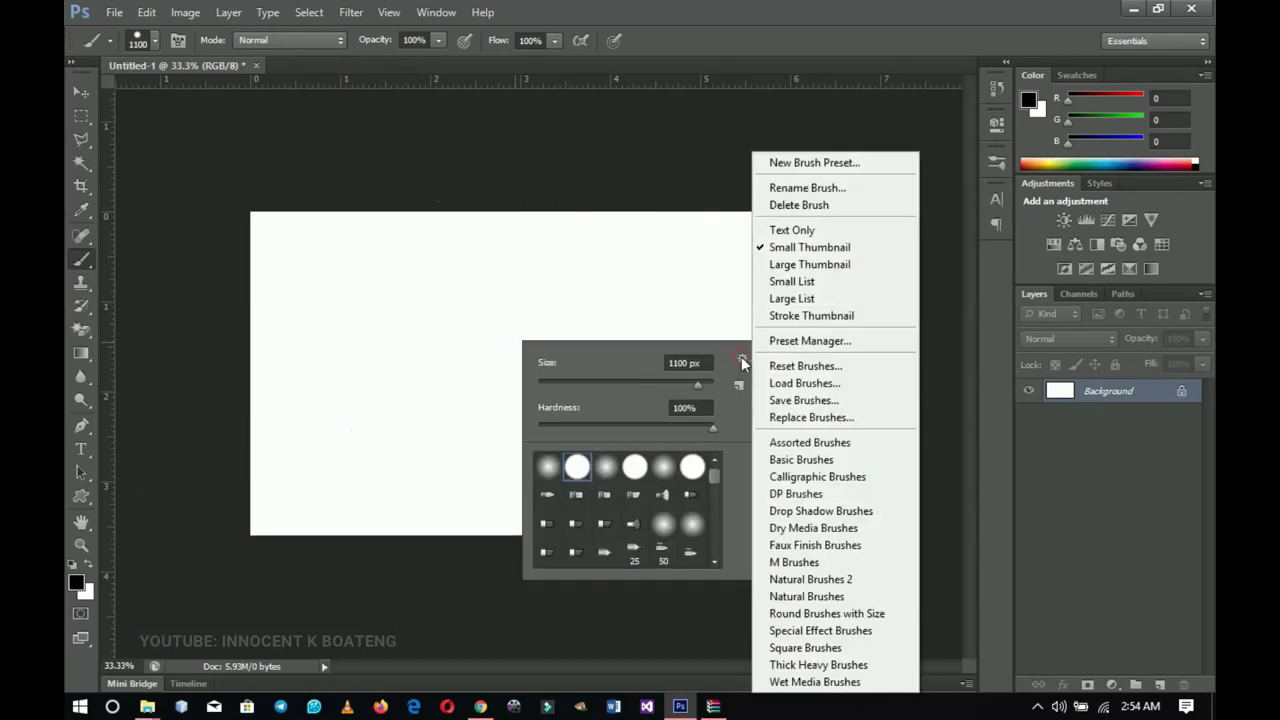
left_click(806, 383)
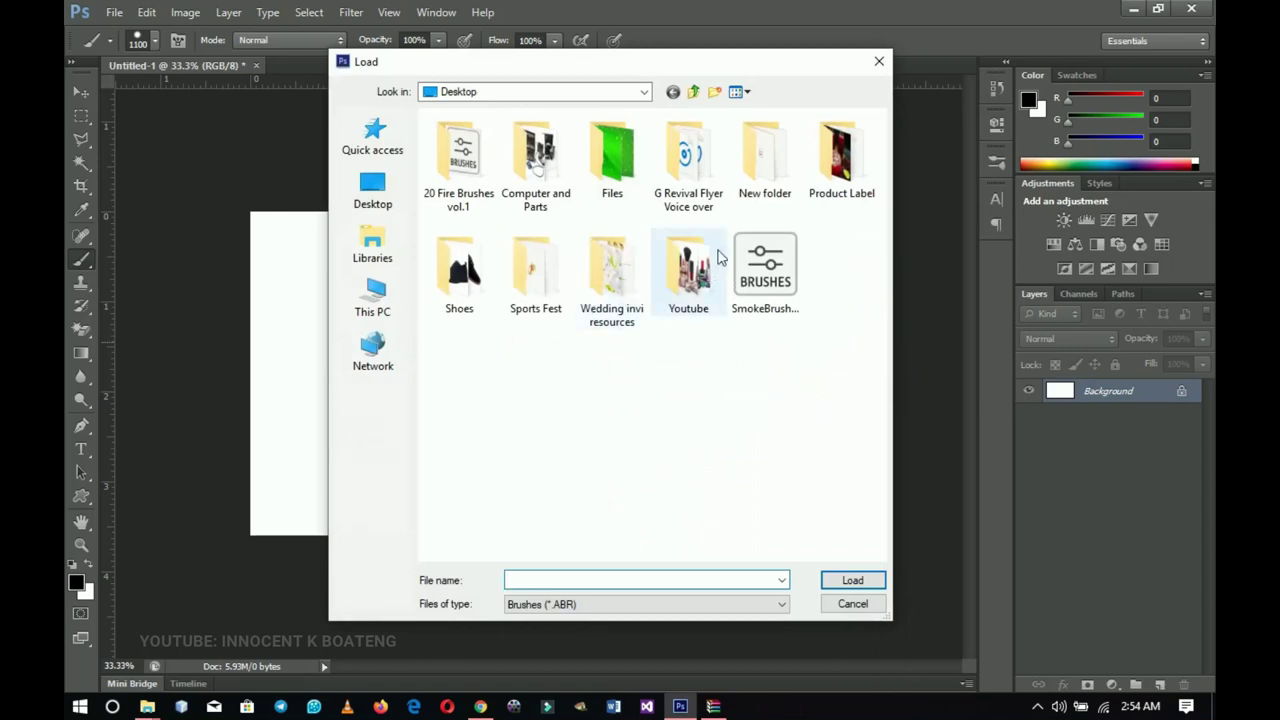
double_click(472, 166)
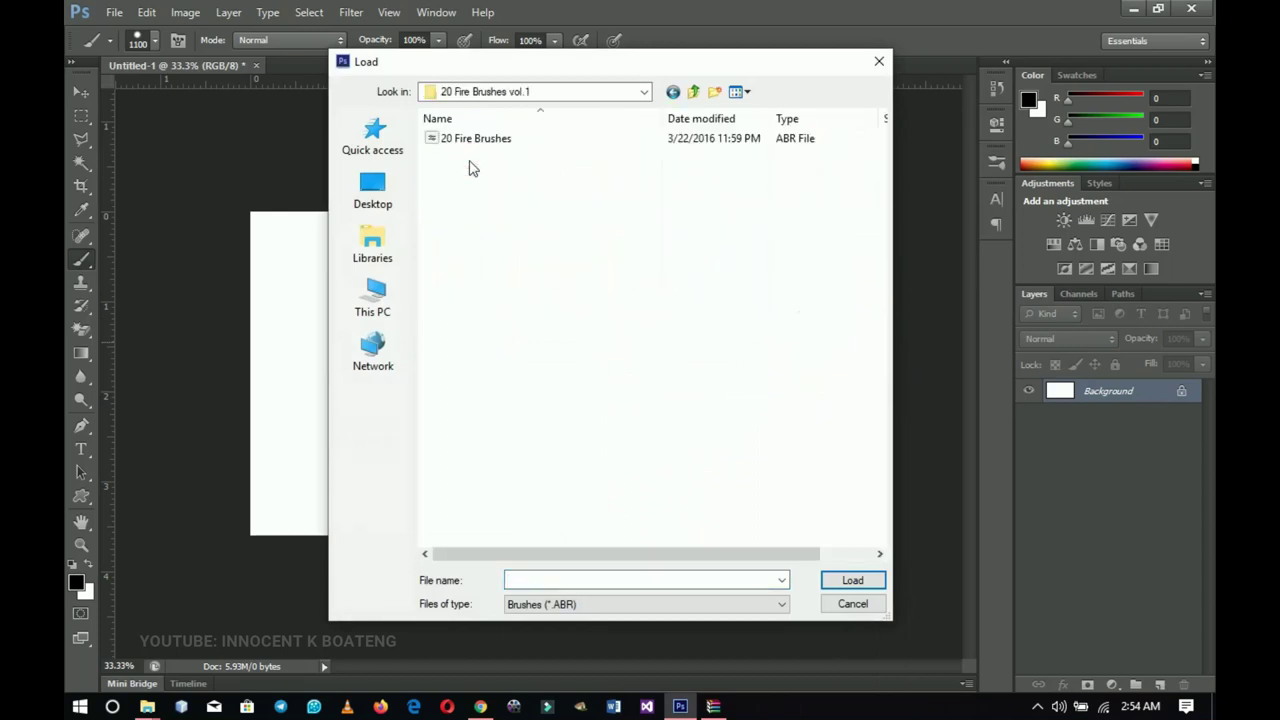
left_click(472, 138)
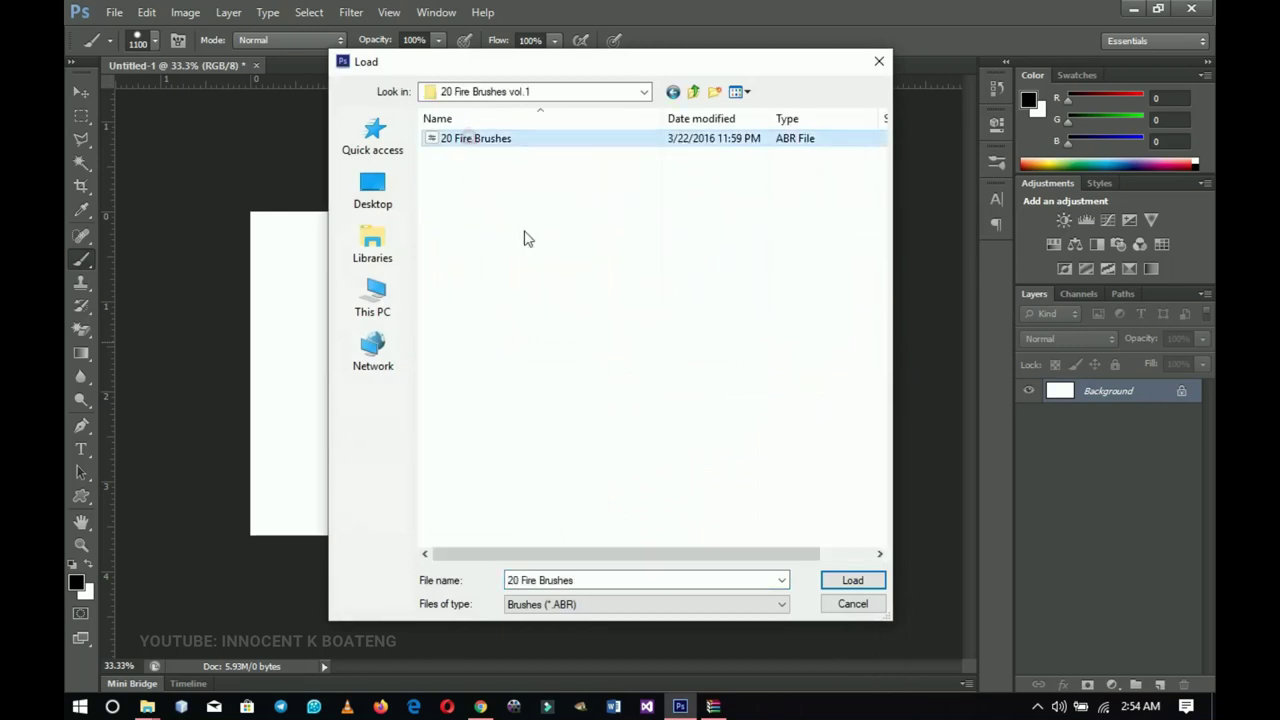
left_click(849, 576)
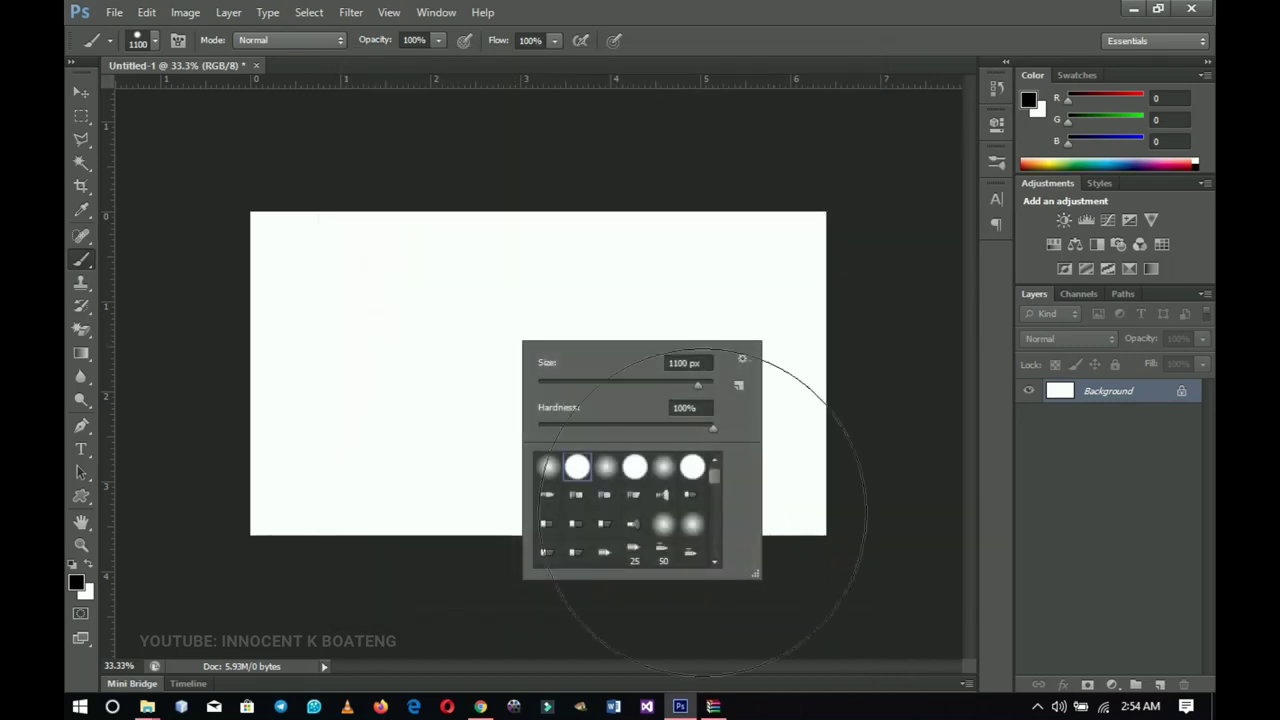
Step: Stamp two fire shapes on the canvas with the last fire brush at 1500 px
scroll(686, 510, "down", 10)
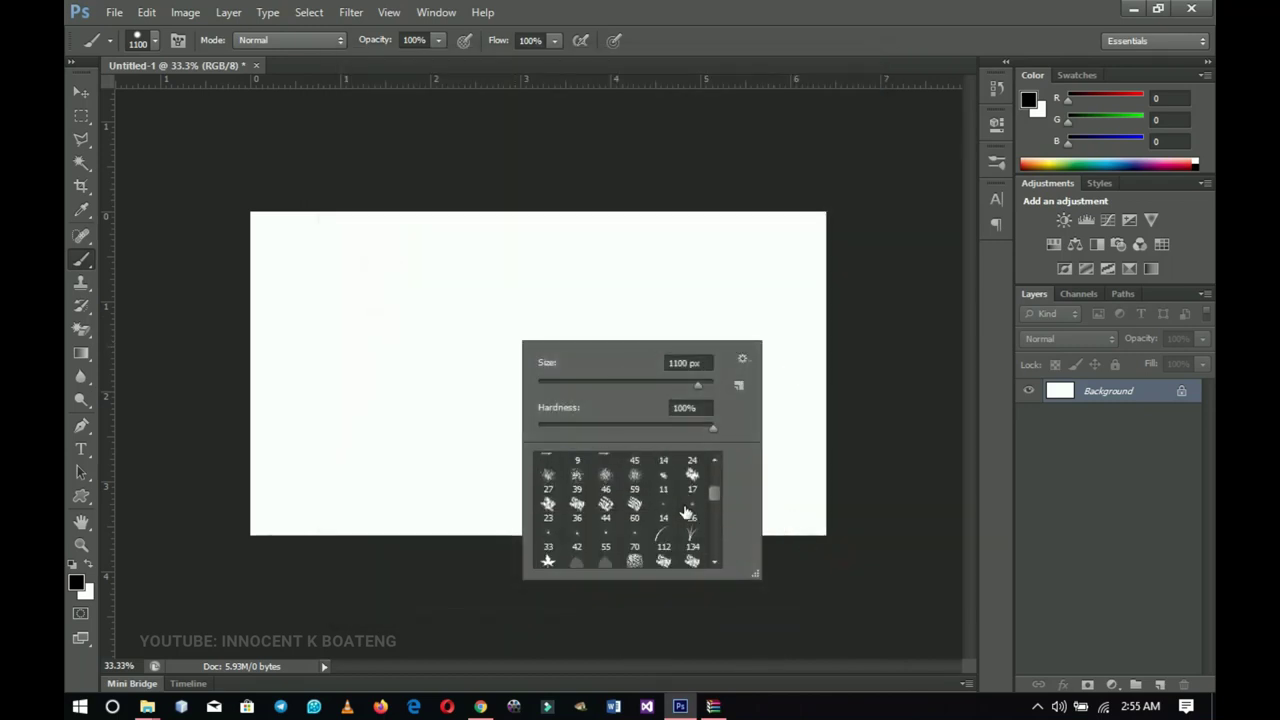
scroll(686, 510, "down", 6)
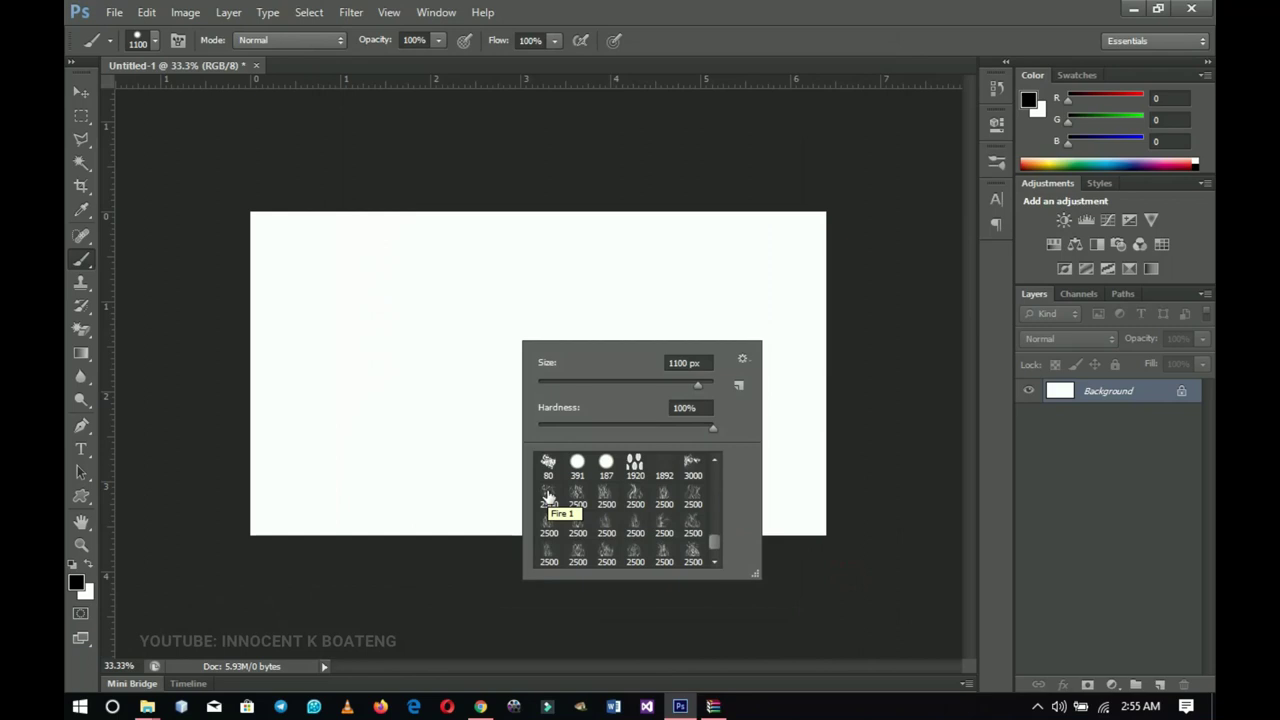
left_click(548, 495)
scroll(566, 508, "down", 1)
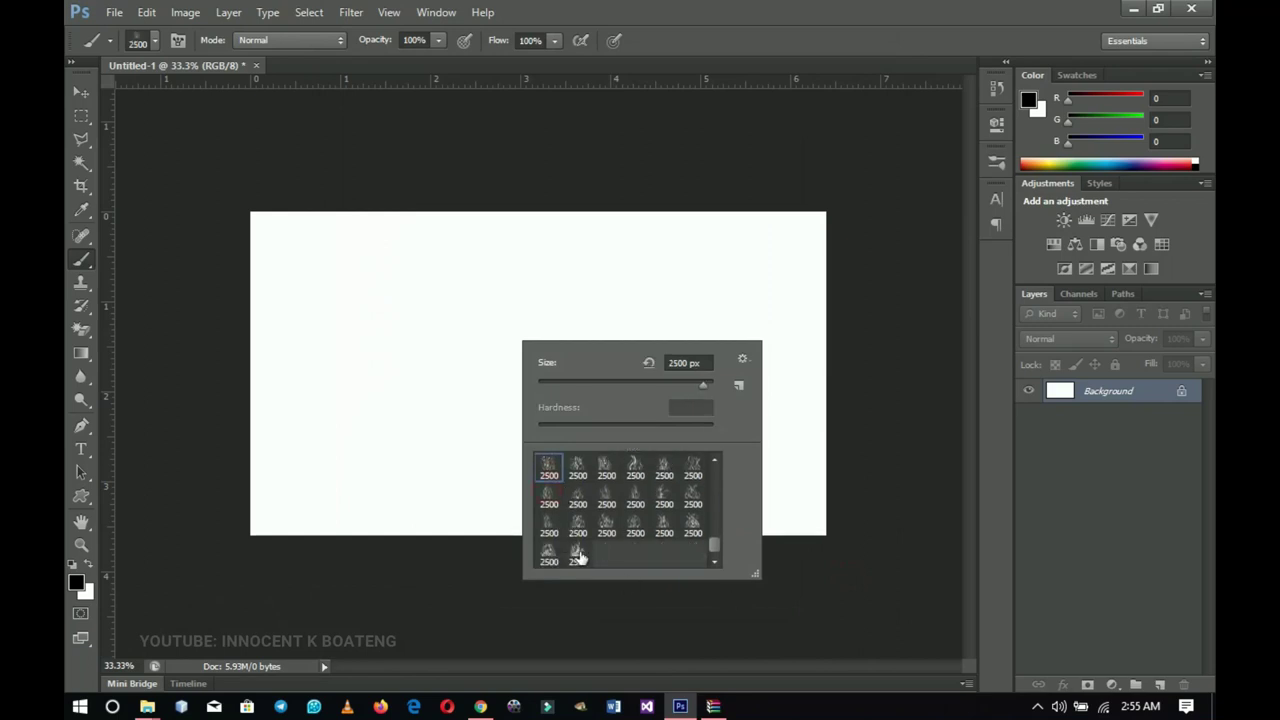
left_click(578, 555)
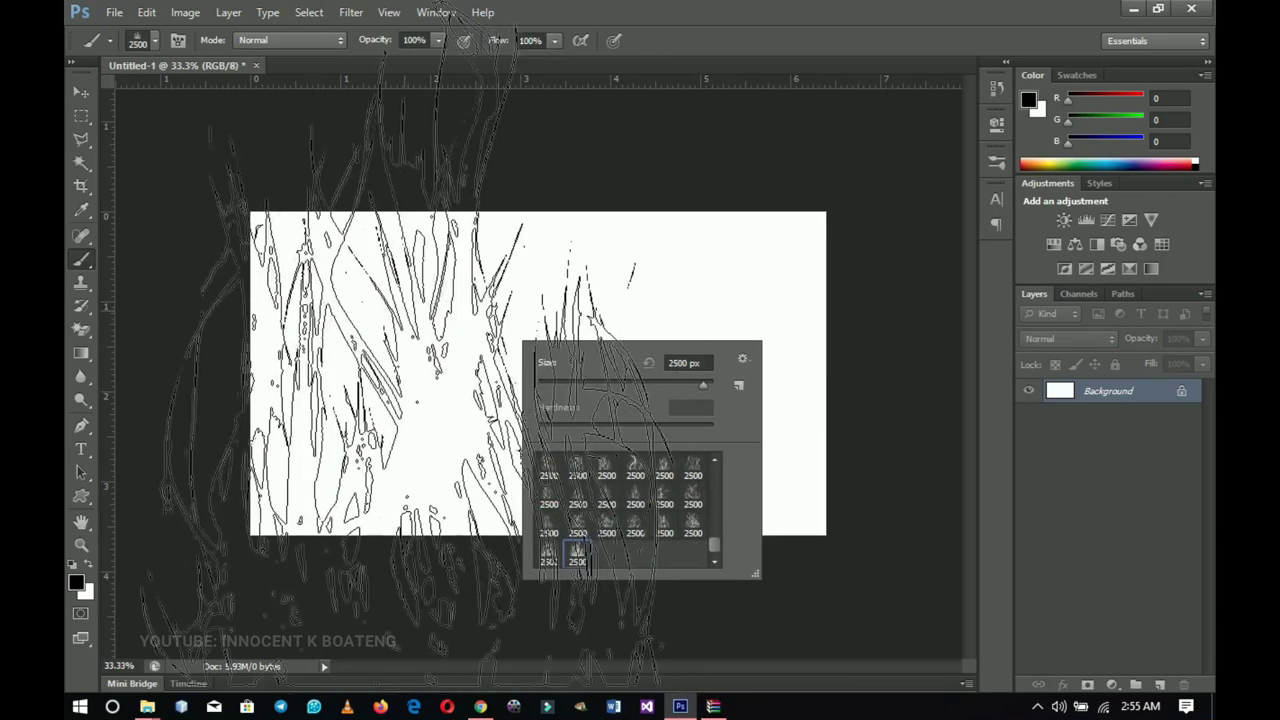
key("Return")
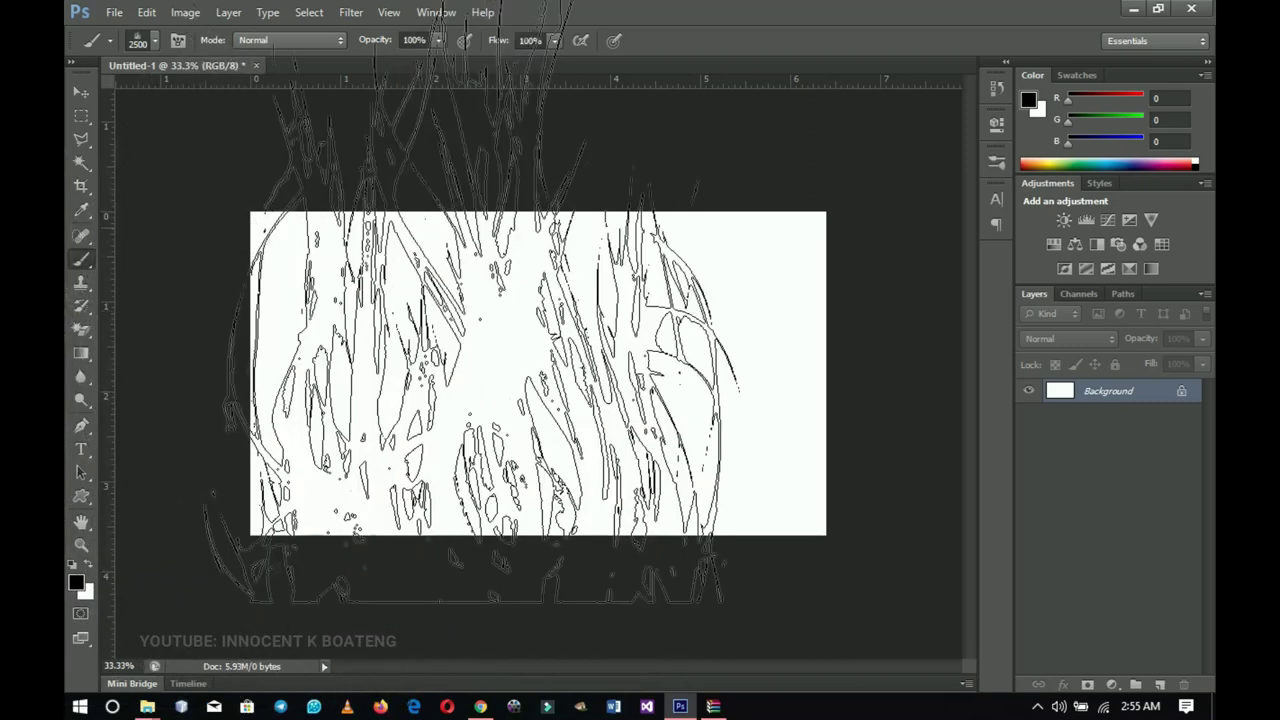
key("bracketleft")
key("bracketleft")
key("bracketleft")
key("bracketleft")
key("bracketleft")
key("bracketleft")
key("bracketleft")
key("bracketleft")
key("bracketleft")
key("bracketleft")
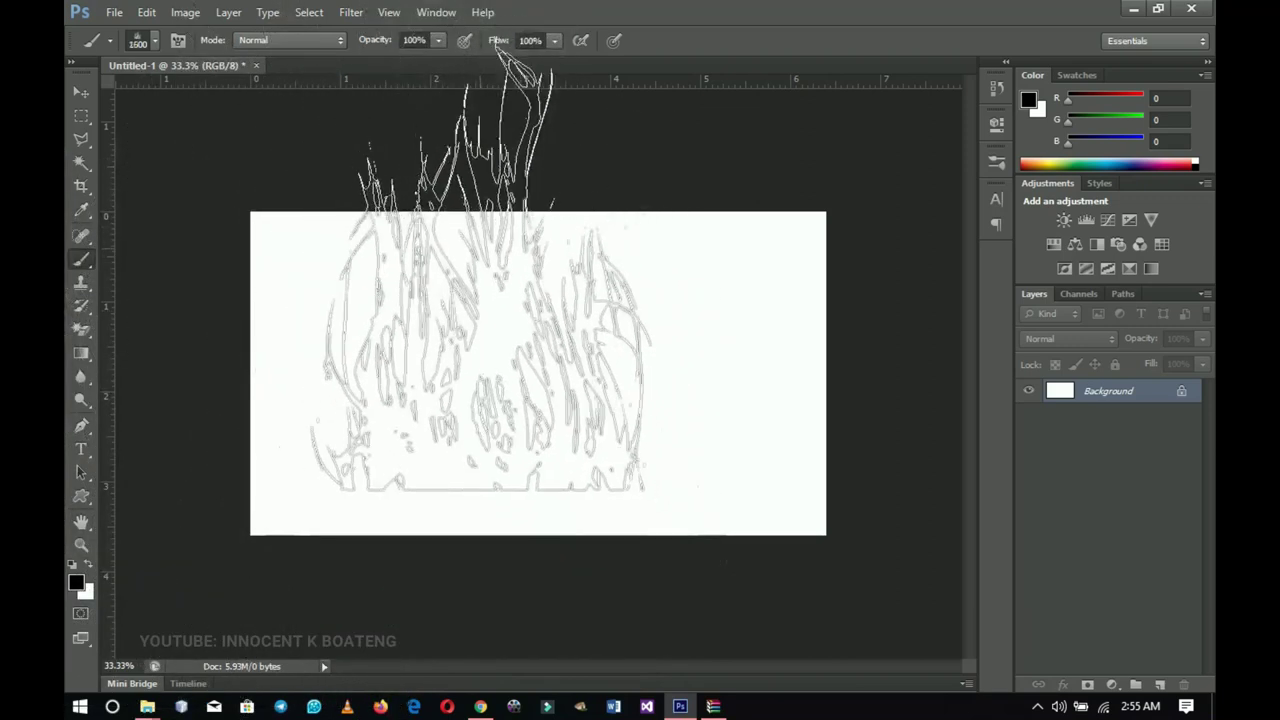
left_click(484, 312)
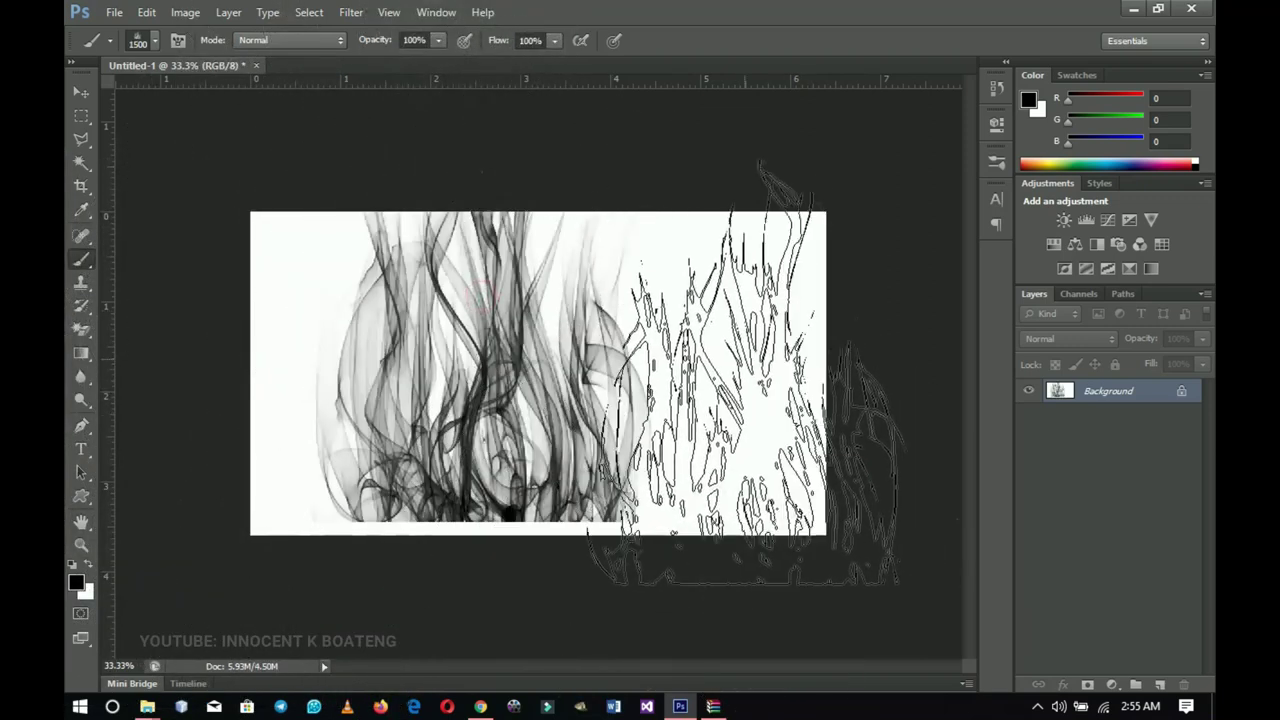
left_click(717, 354)
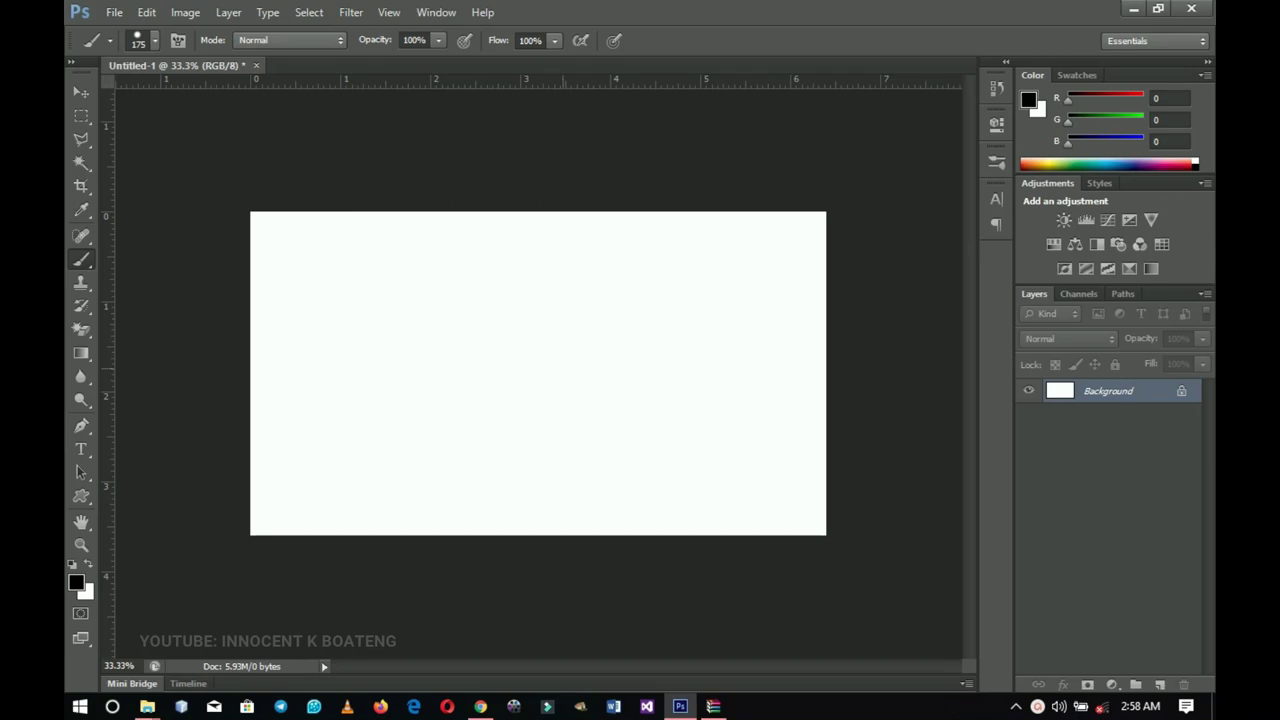
Step: Convert the Background into Layer 0 and hide it
double_click(1113, 392)
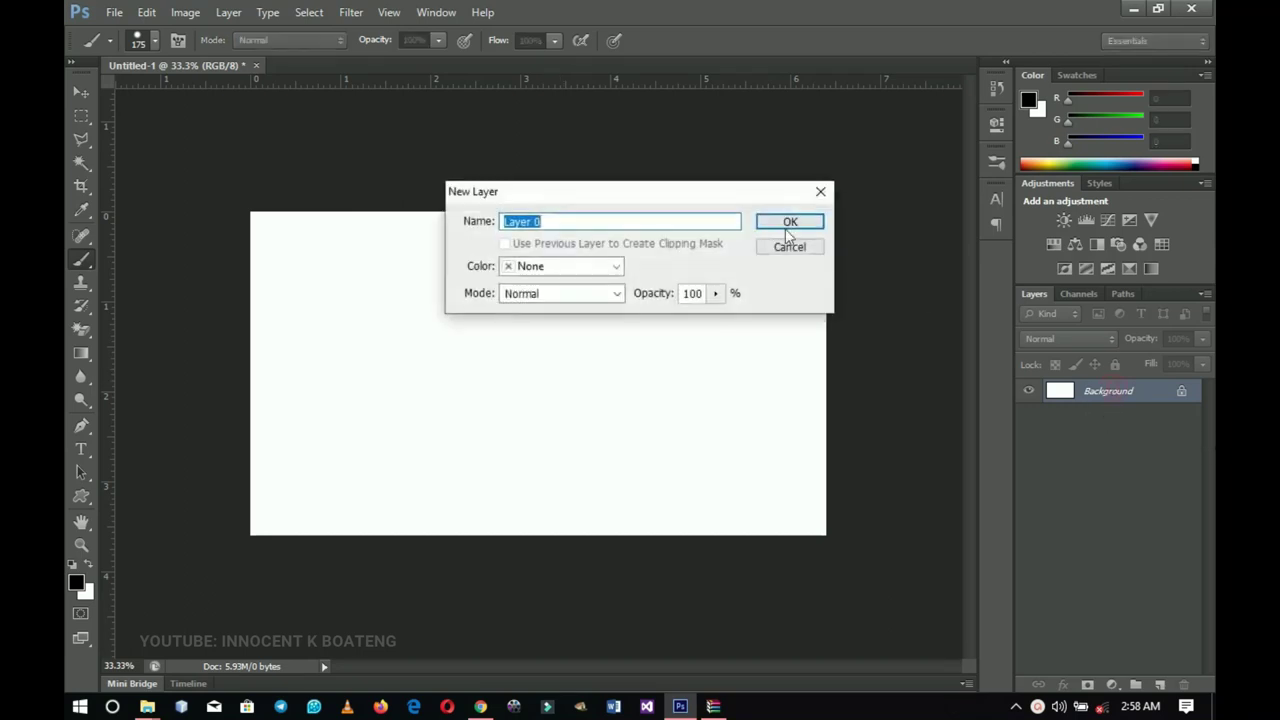
left_click(785, 229)
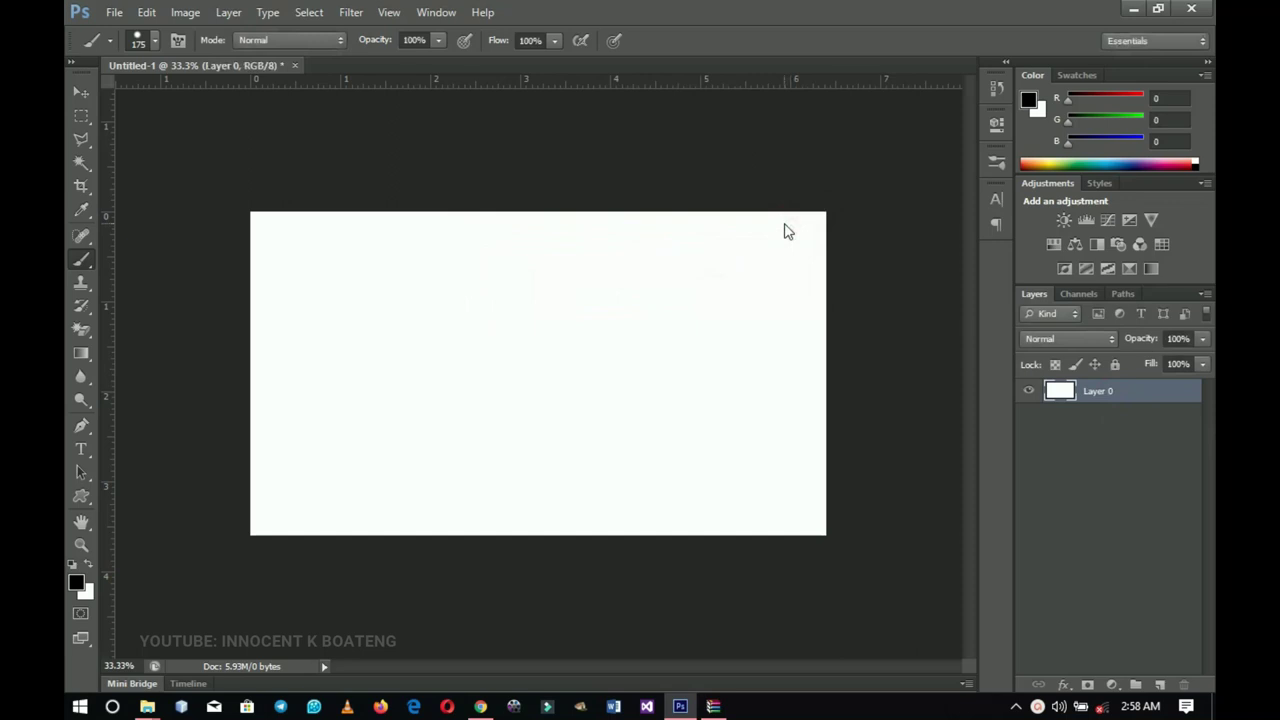
left_click(1030, 391)
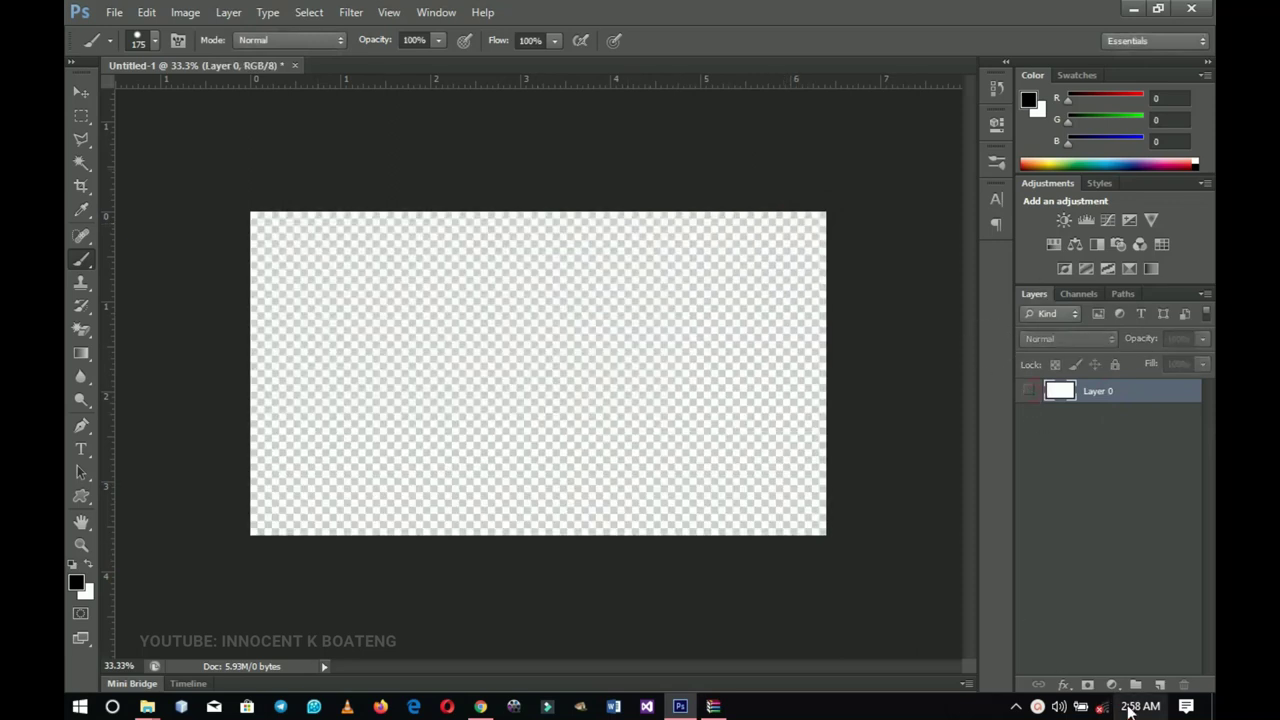
Step: Paint four 500 px black circles on a new Layer 1
left_click(1156, 684)
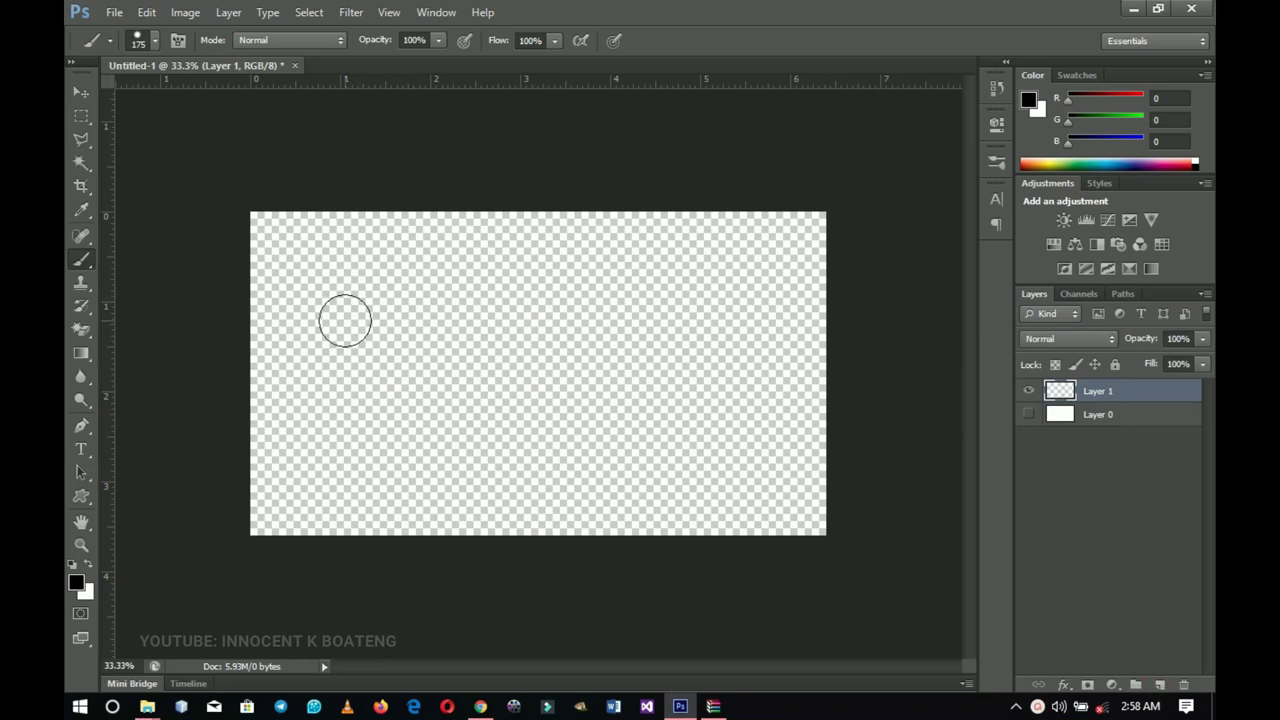
key("bracketright")
key("bracketright")
key("bracketright")
key("bracketright")
key("bracketright")
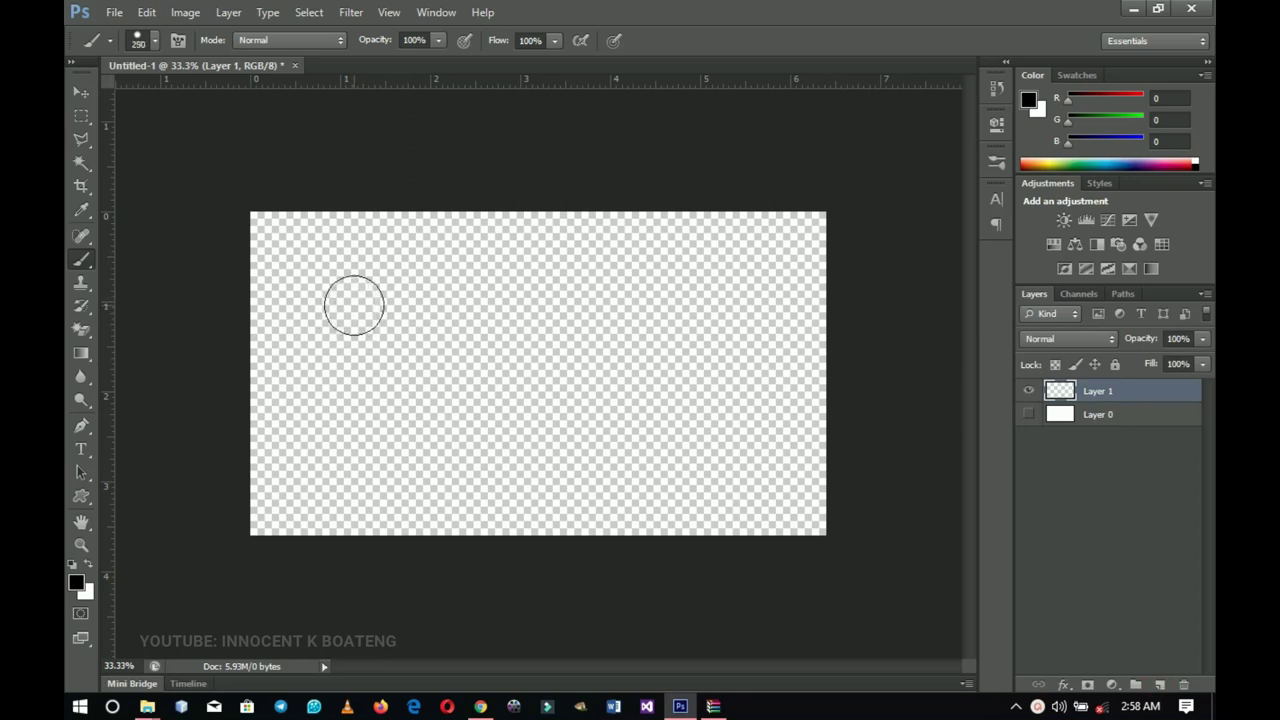
left_click(363, 301)
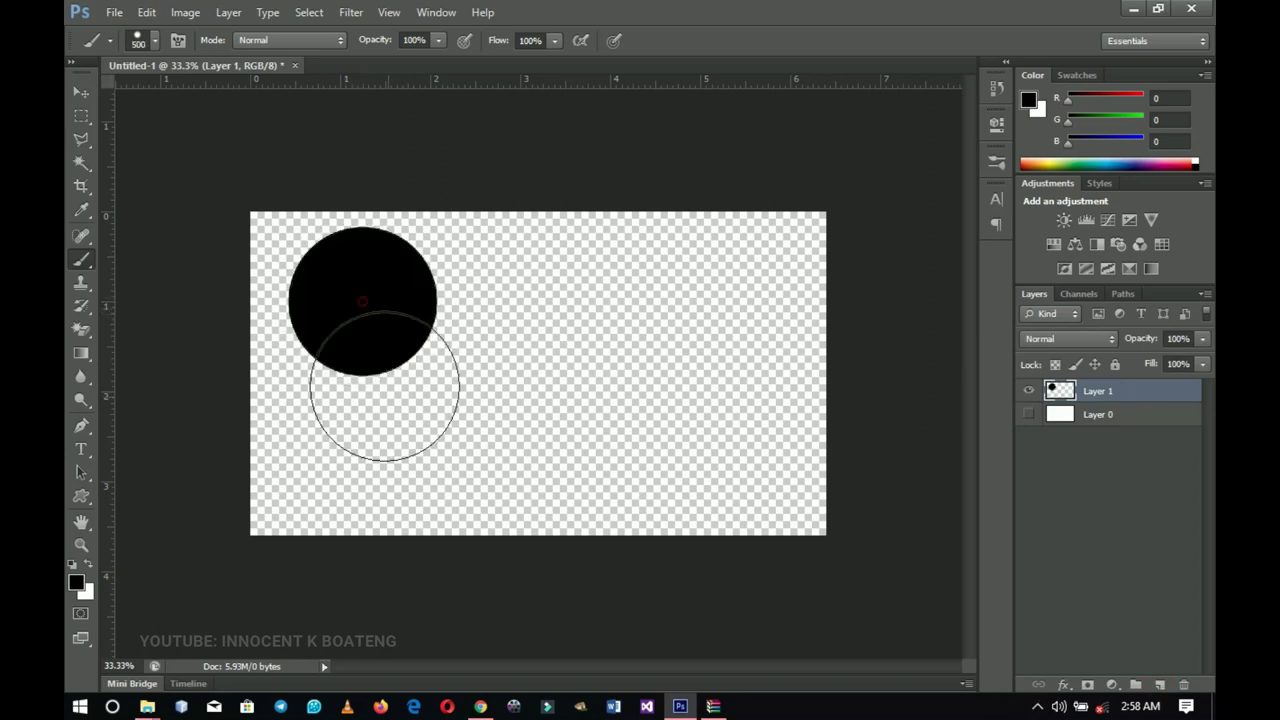
left_click(467, 491)
left_click(588, 311)
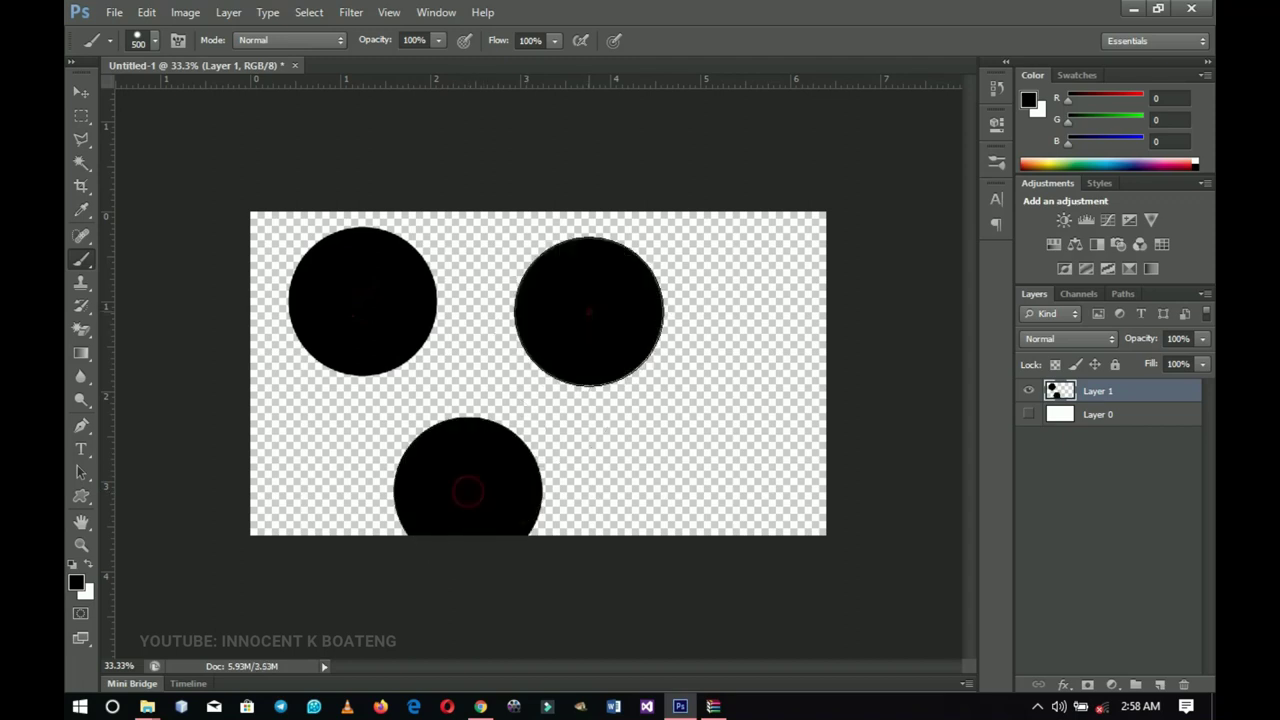
left_click(696, 495)
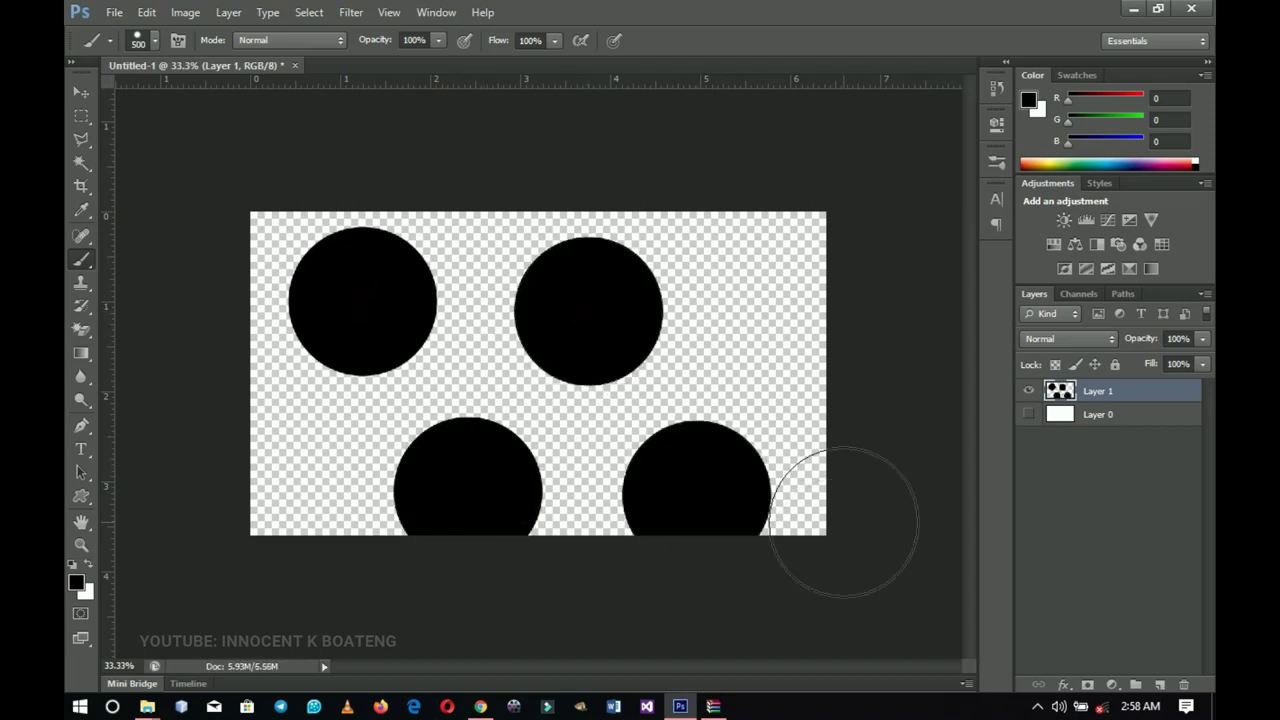
left_click(146, 12)
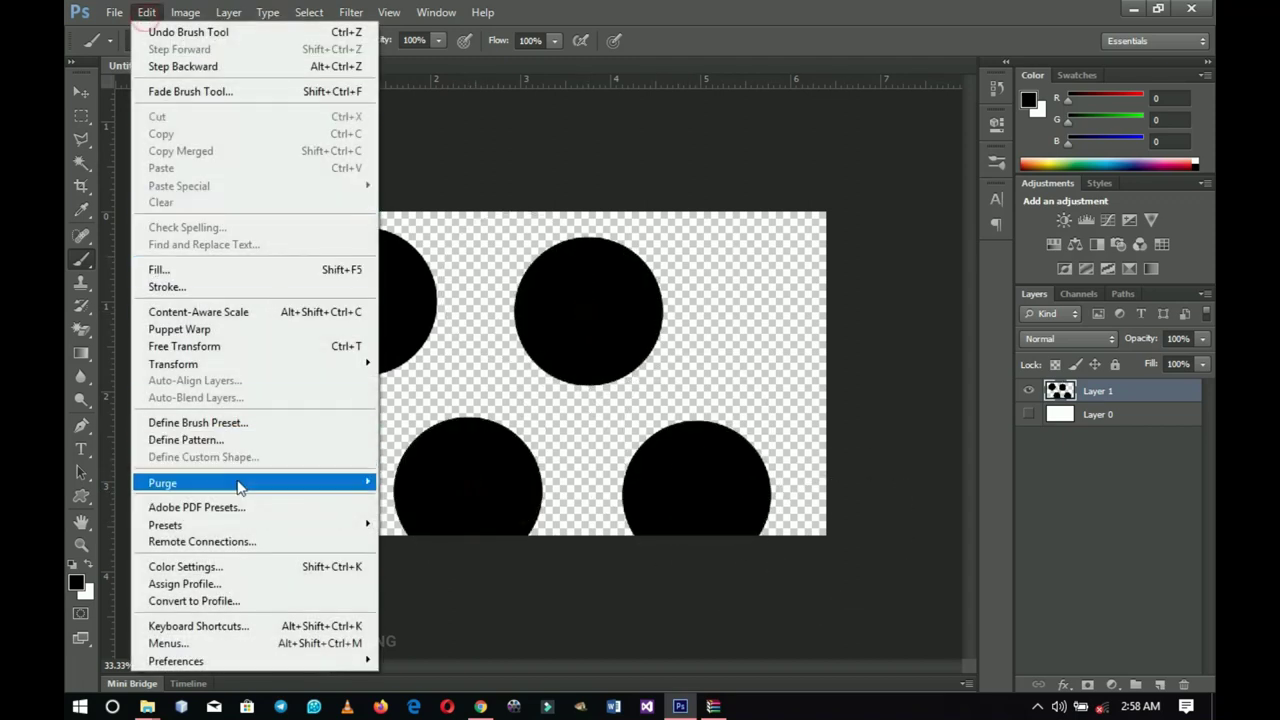
Step: Define a brush preset named 'circled brush' from the four circles
left_click(237, 423)
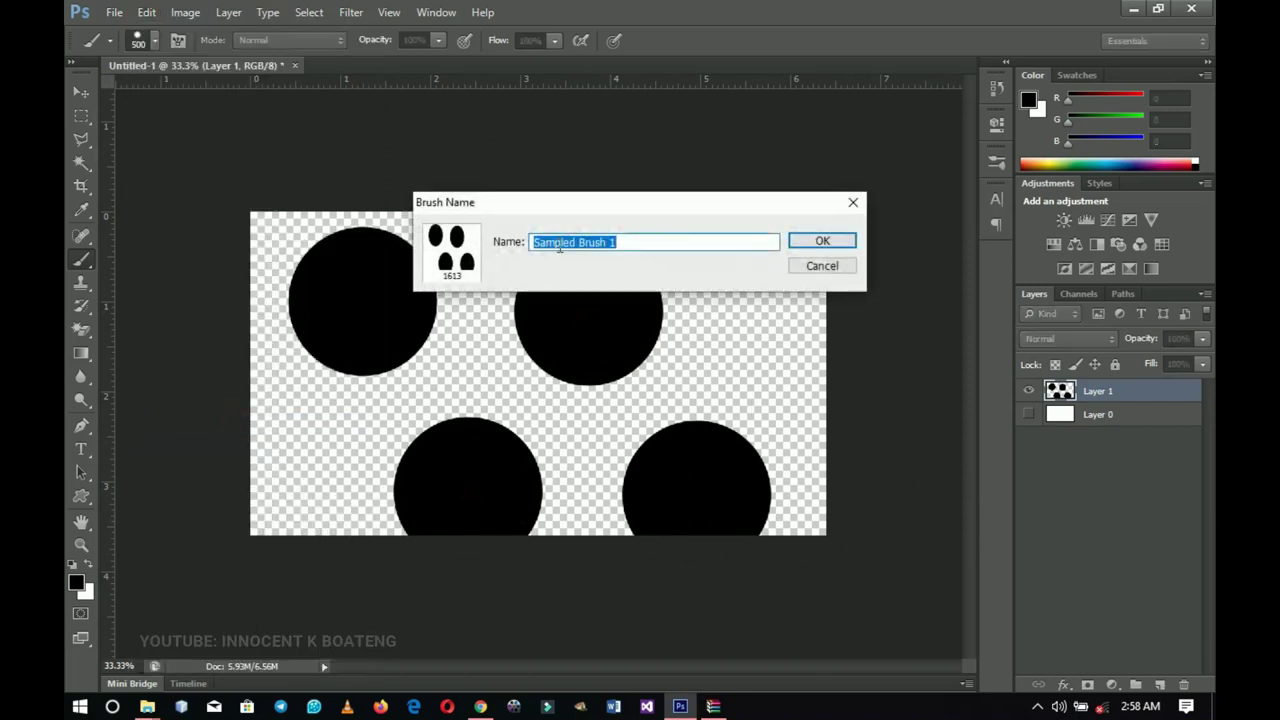
type("circ")
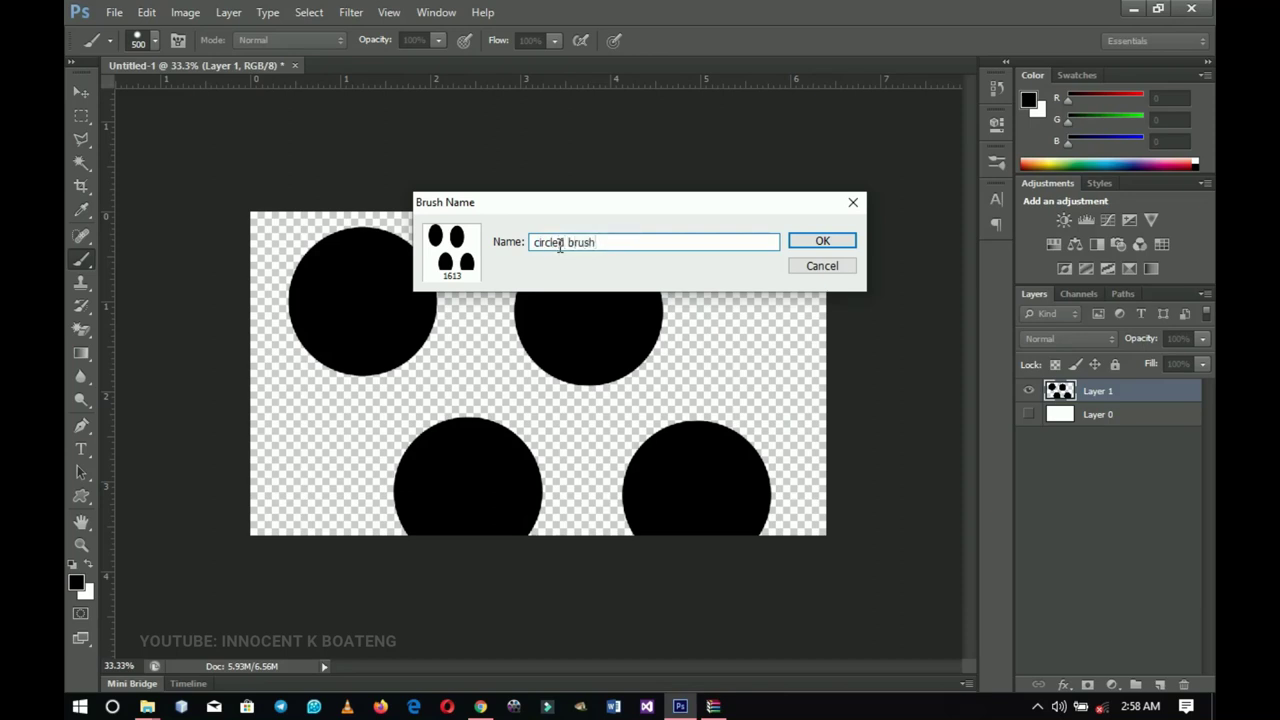
type("led brush")
left_click(822, 241)
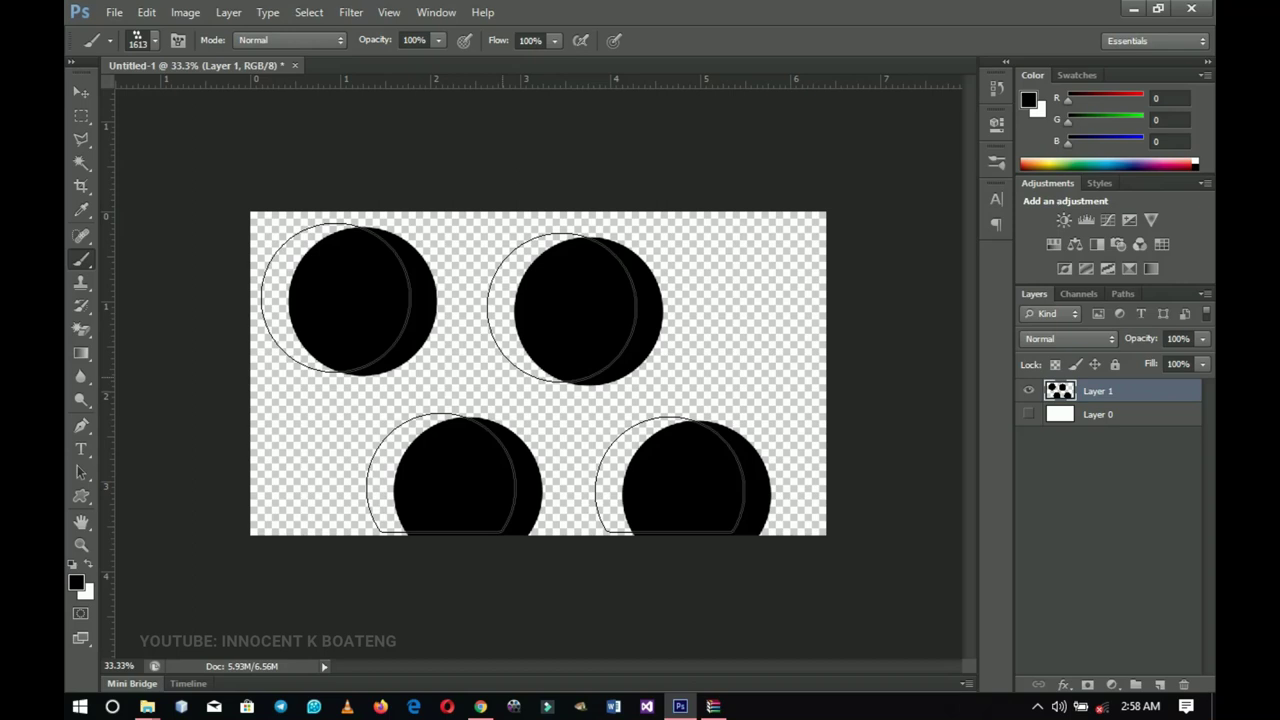
Step: Add a white Solid Color fill layer and pick the circled brush preset
left_click(1111, 685)
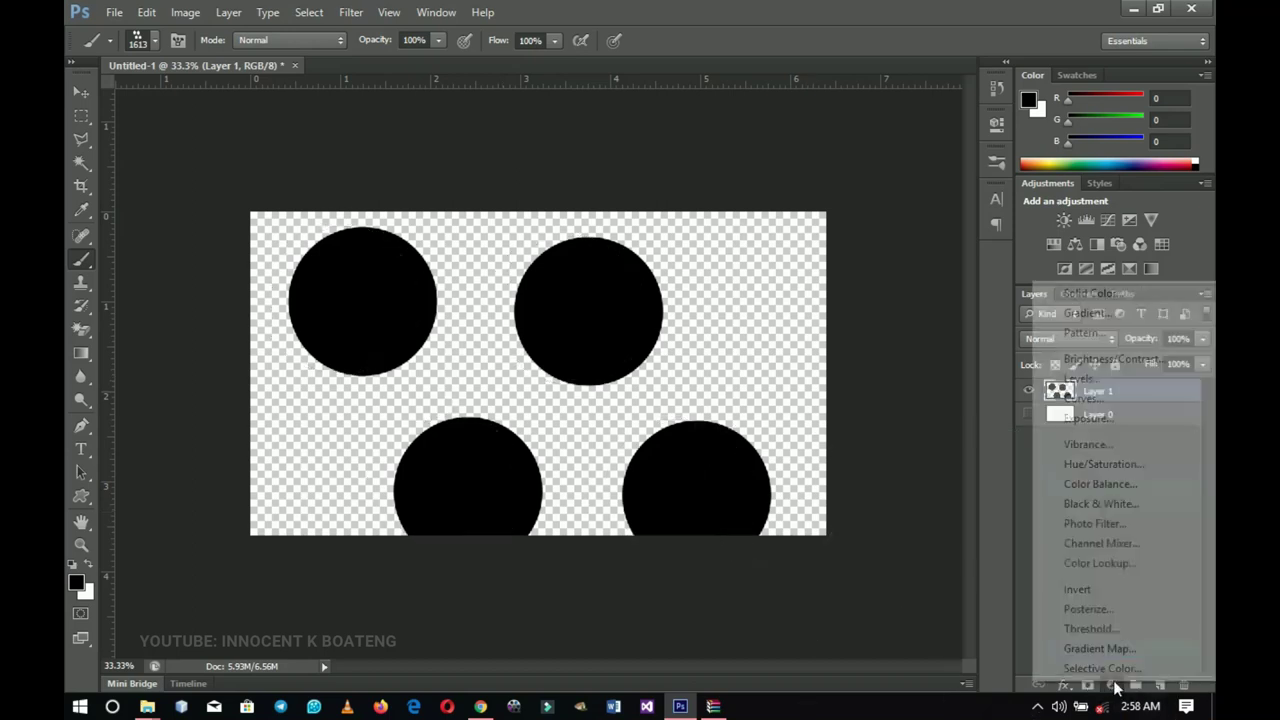
left_click(1093, 294)
left_click_drag(848, 337, 617, 200)
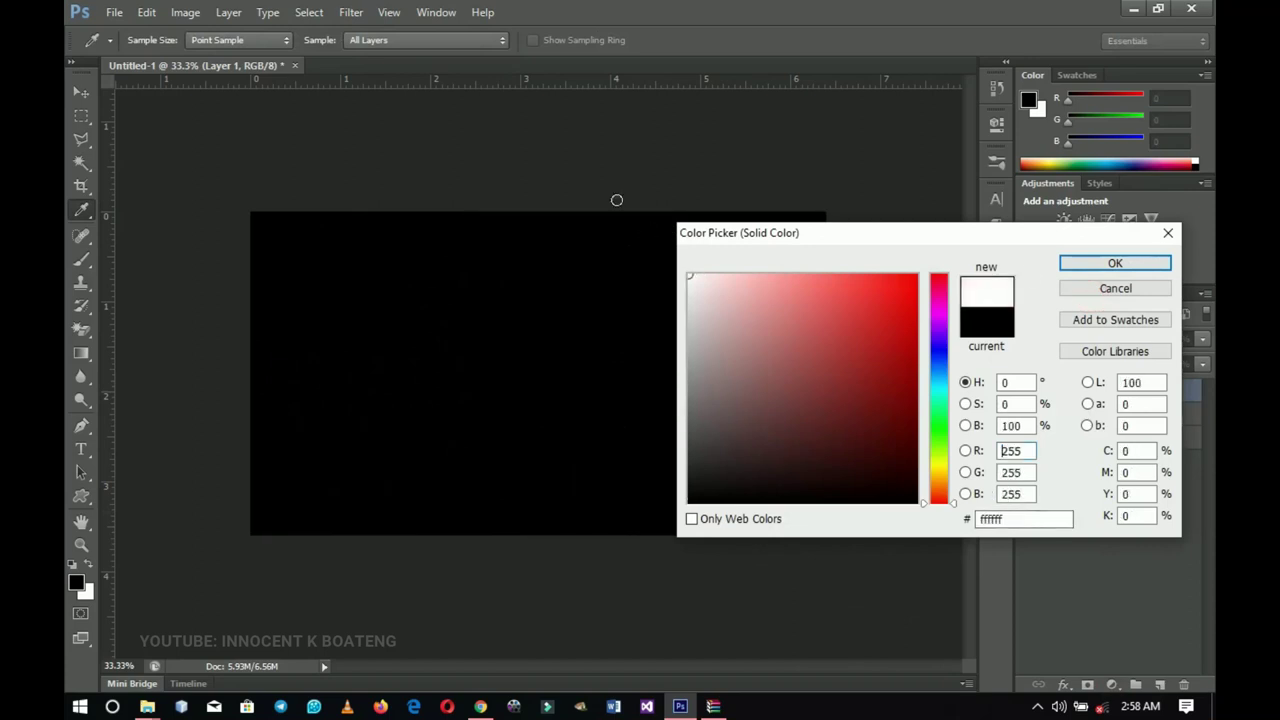
left_click(1115, 263)
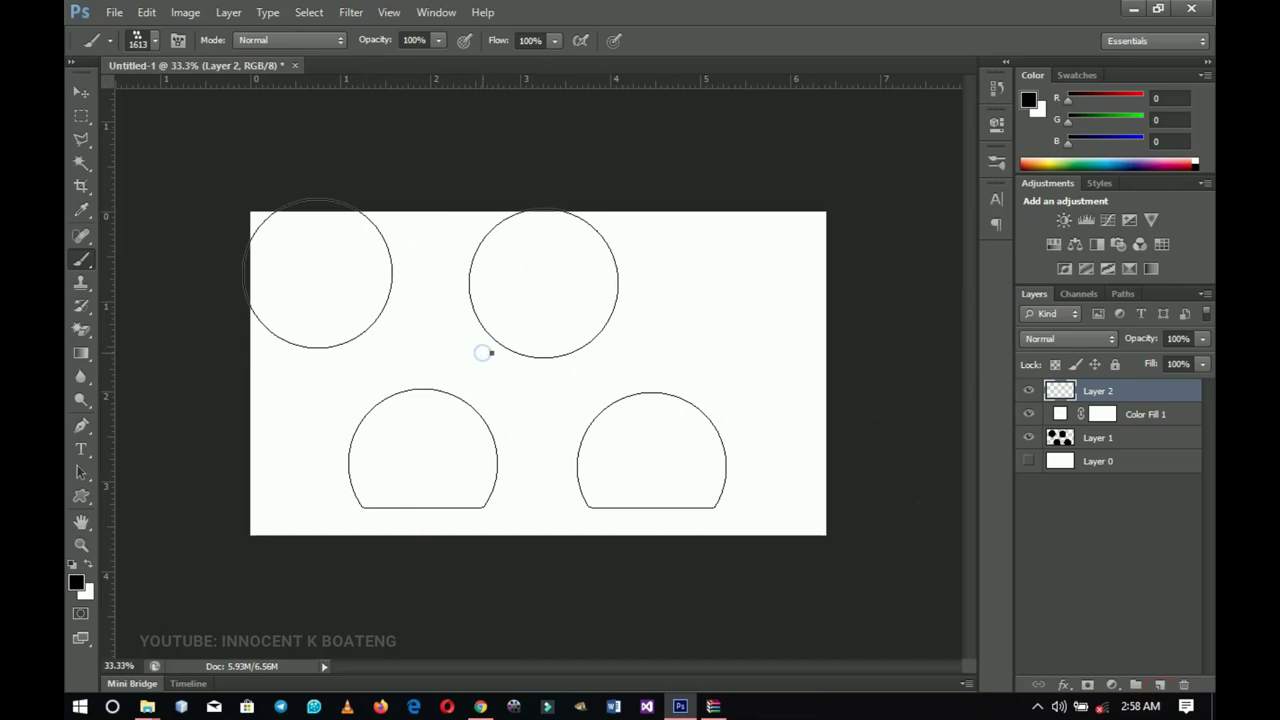
right_click(484, 352)
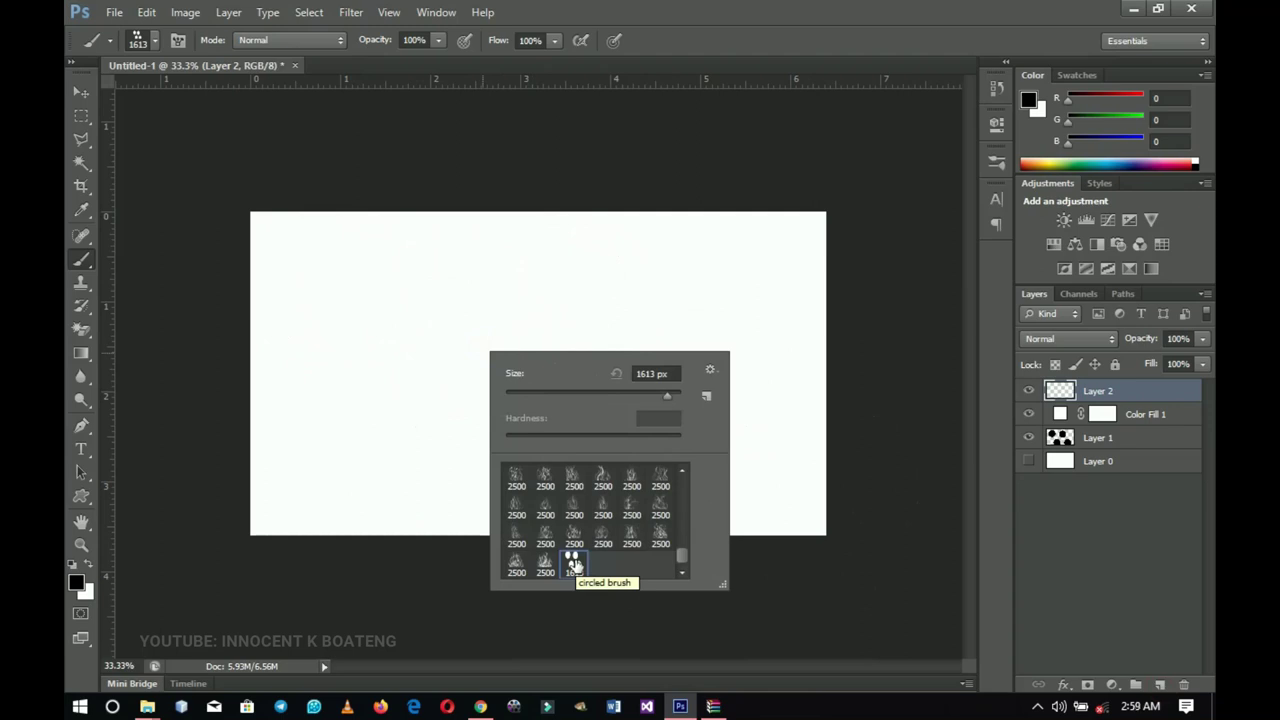
double_click(574, 565)
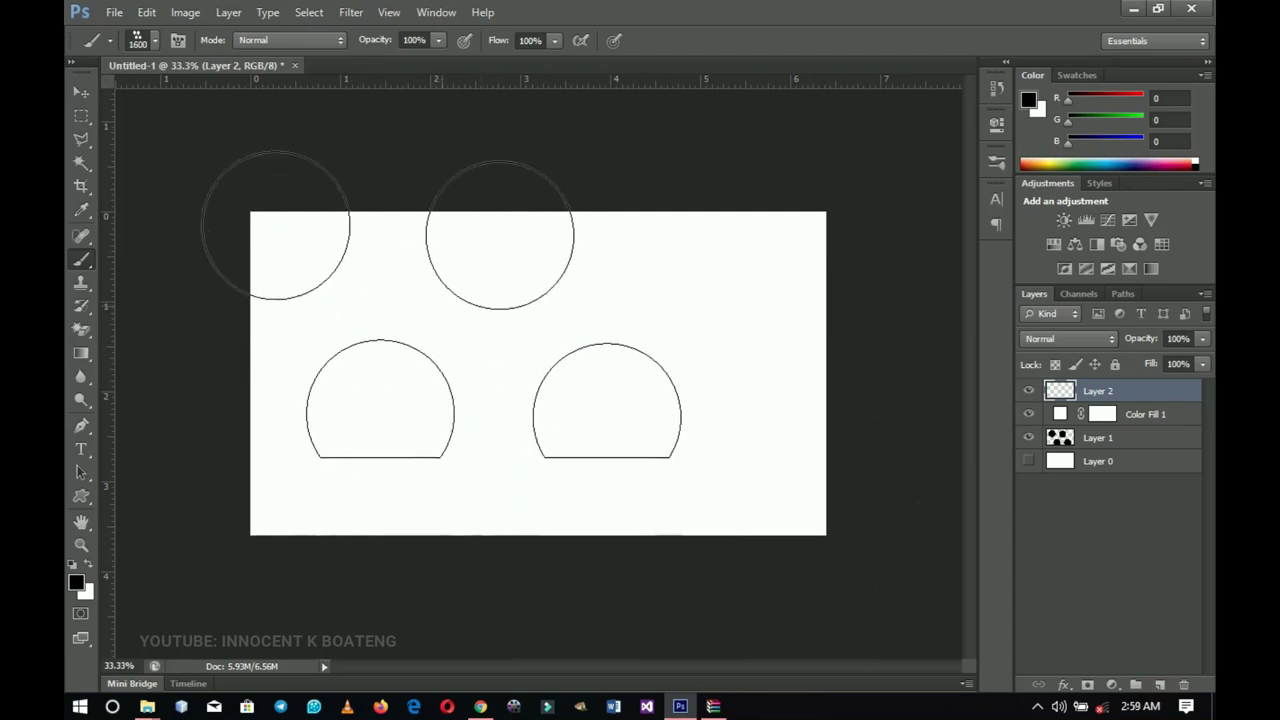
Step: Paint test strokes at 400 and 60 px, then delete the test layers
key("bracketleft")
key("bracketleft")
key("bracketleft")
key("bracketleft")
key("bracketleft")
key("bracketleft")
key("bracketleft")
key("bracketleft")
key("bracketleft")
key("bracketleft")
key("bracketleft")
key("bracketleft")
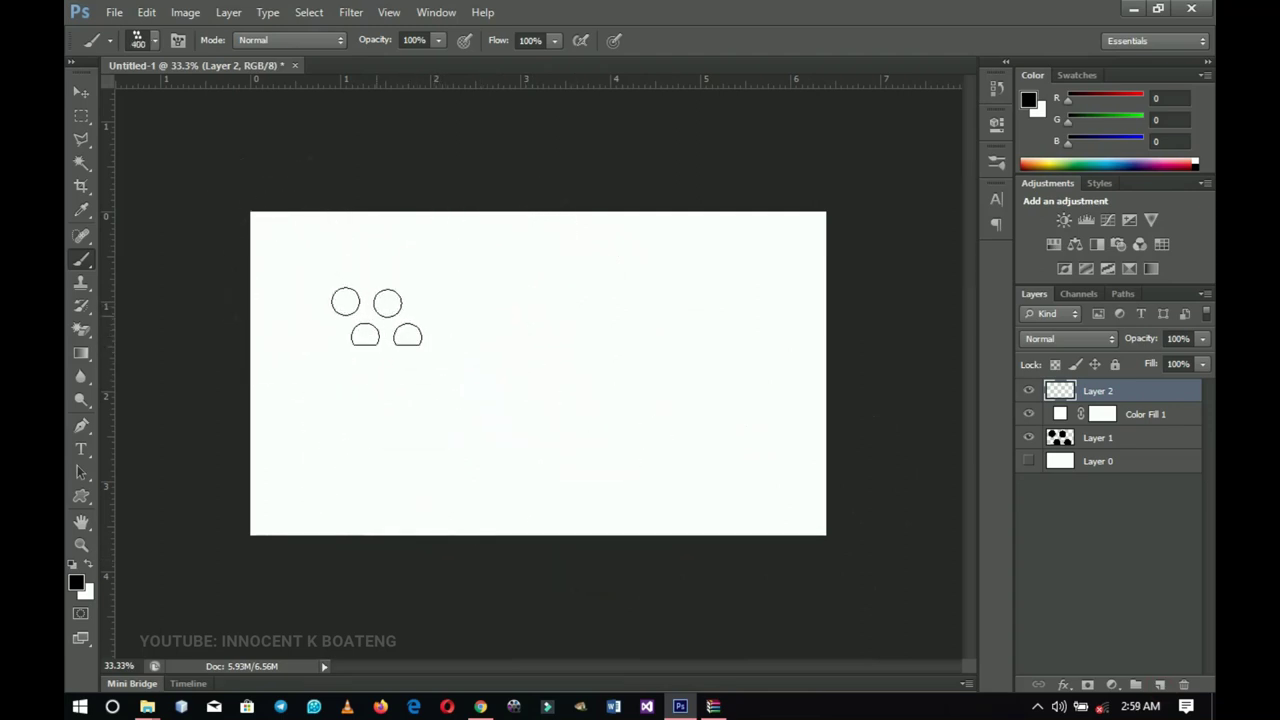
left_click_drag(376, 318, 309, 252)
mouse_move(513, 312)
left_mouse_down()
mouse_move(562, 373)
mouse_move(621, 306)
left_mouse_up()
left_click(697, 313)
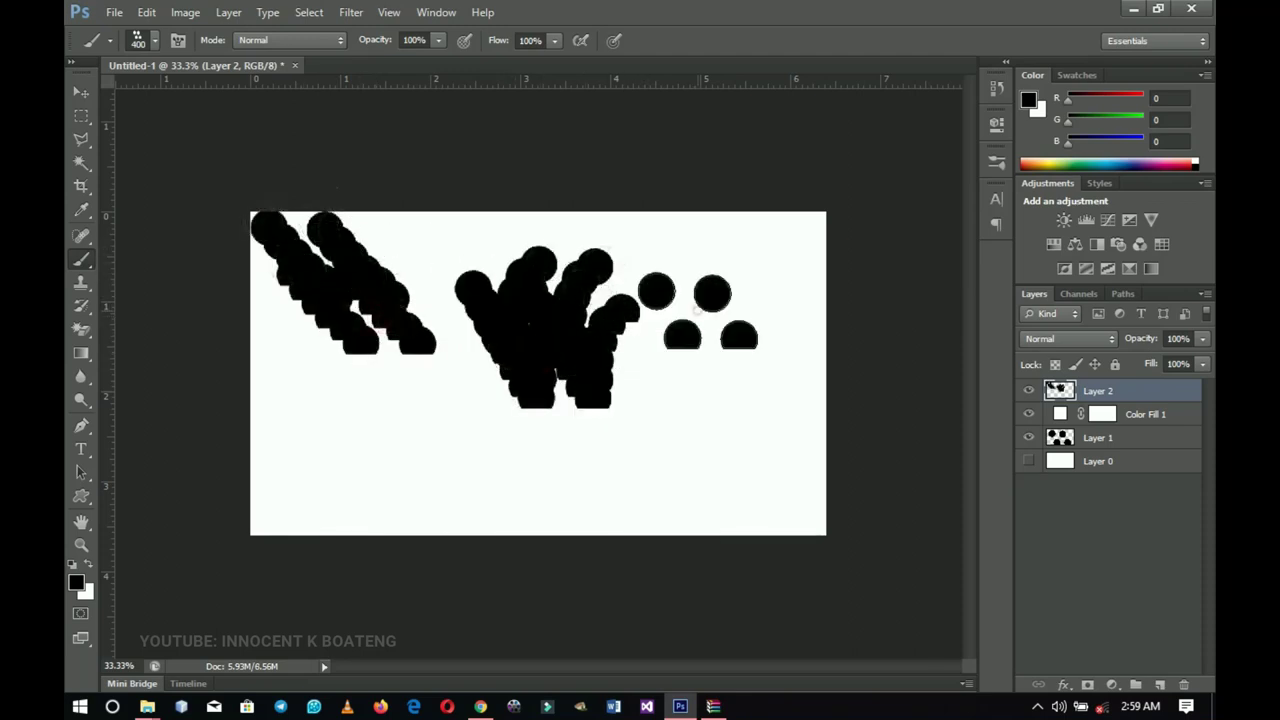
key("bracketleft")
key("bracketleft")
key("bracketleft")
key("bracketleft")
key("bracketleft")
key("bracketleft")
key("bracketleft")
left_click_drag(755, 425, 618, 492)
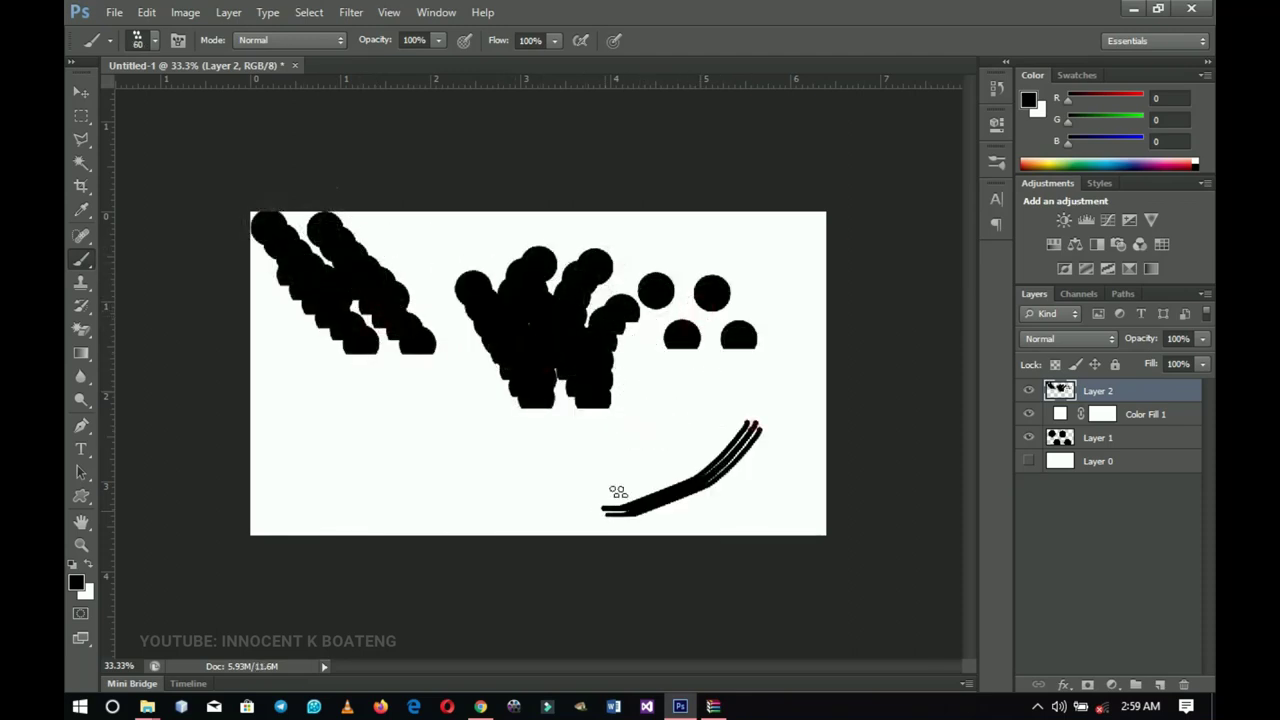
left_click_drag(730, 404, 542, 516)
left_click_drag(578, 412, 458, 506)
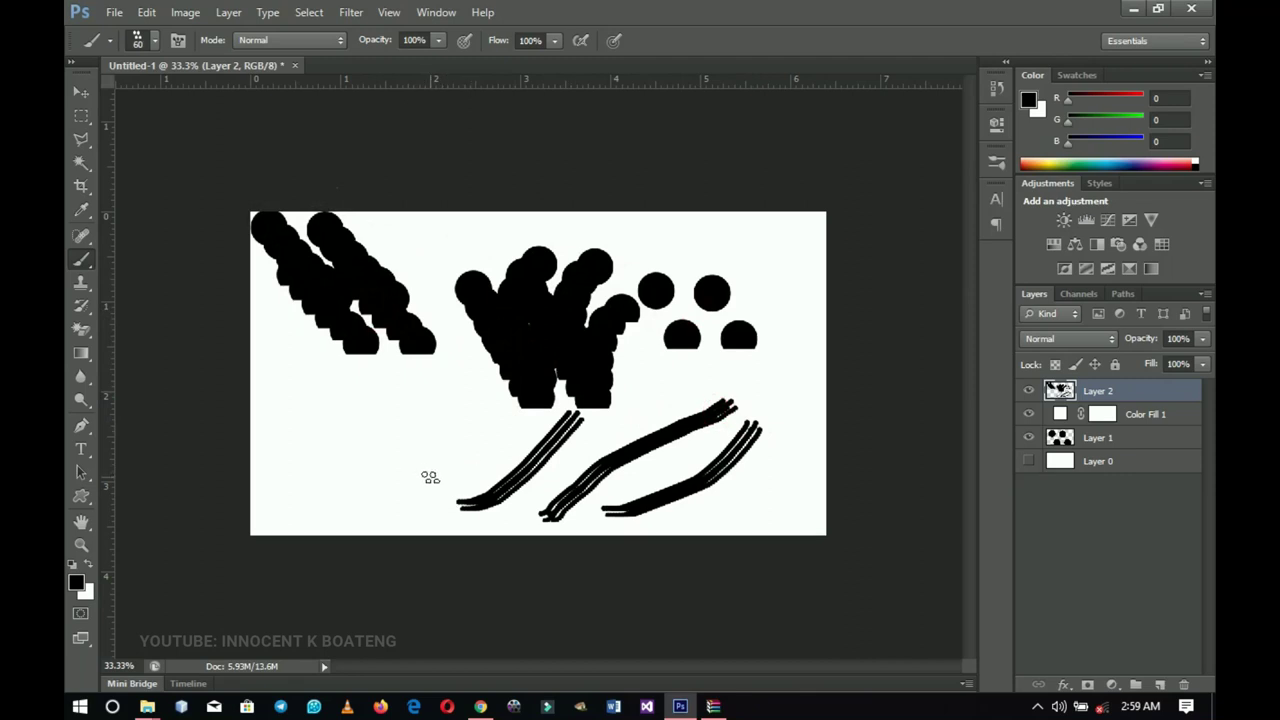
left_click(1105, 440, "shift")
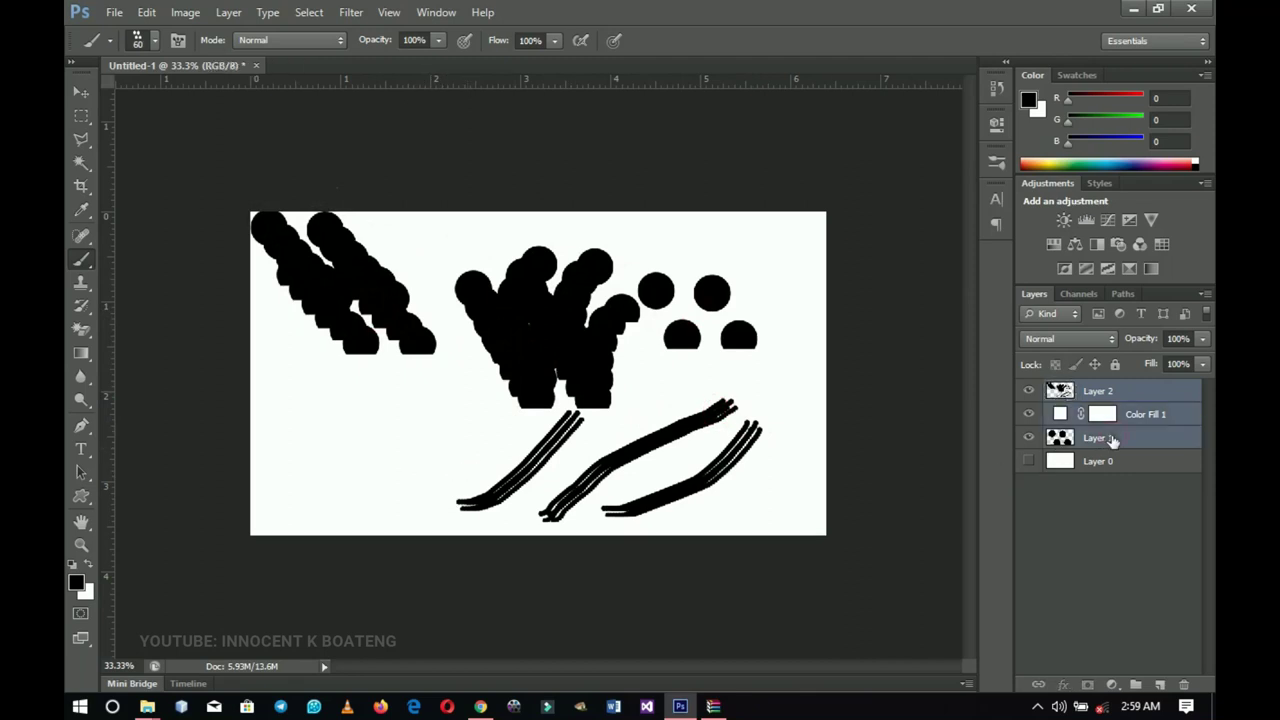
key("Delete")
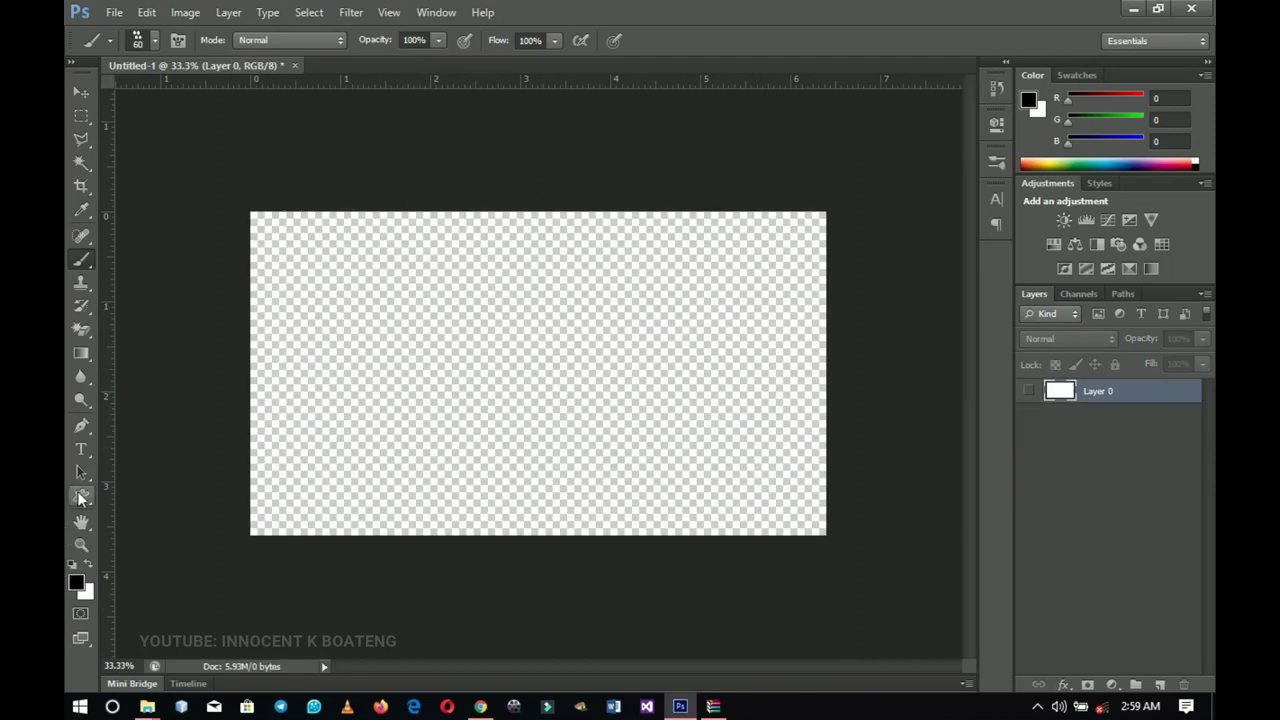
Step: Select the Custom Shape tool with the pine tree shape
left_click(82, 498)
left_click(755, 40)
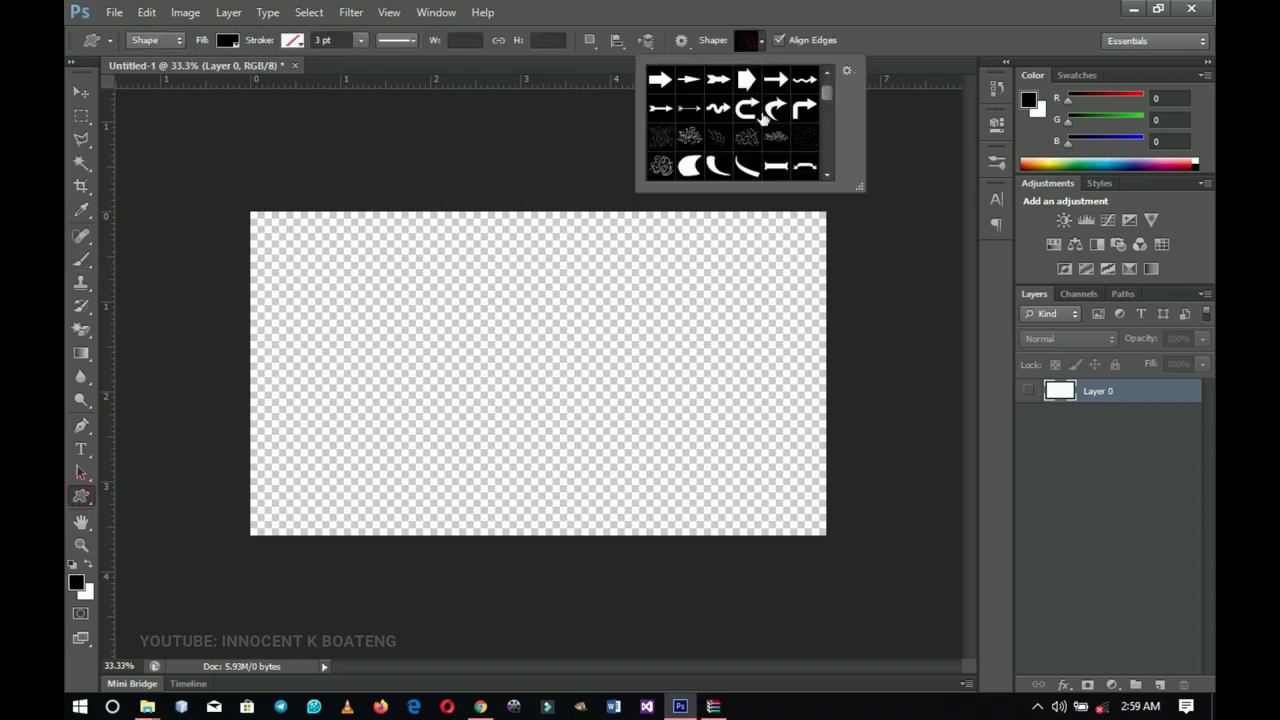
scroll(748, 150, "down", 10)
scroll(748, 172, "up", 1)
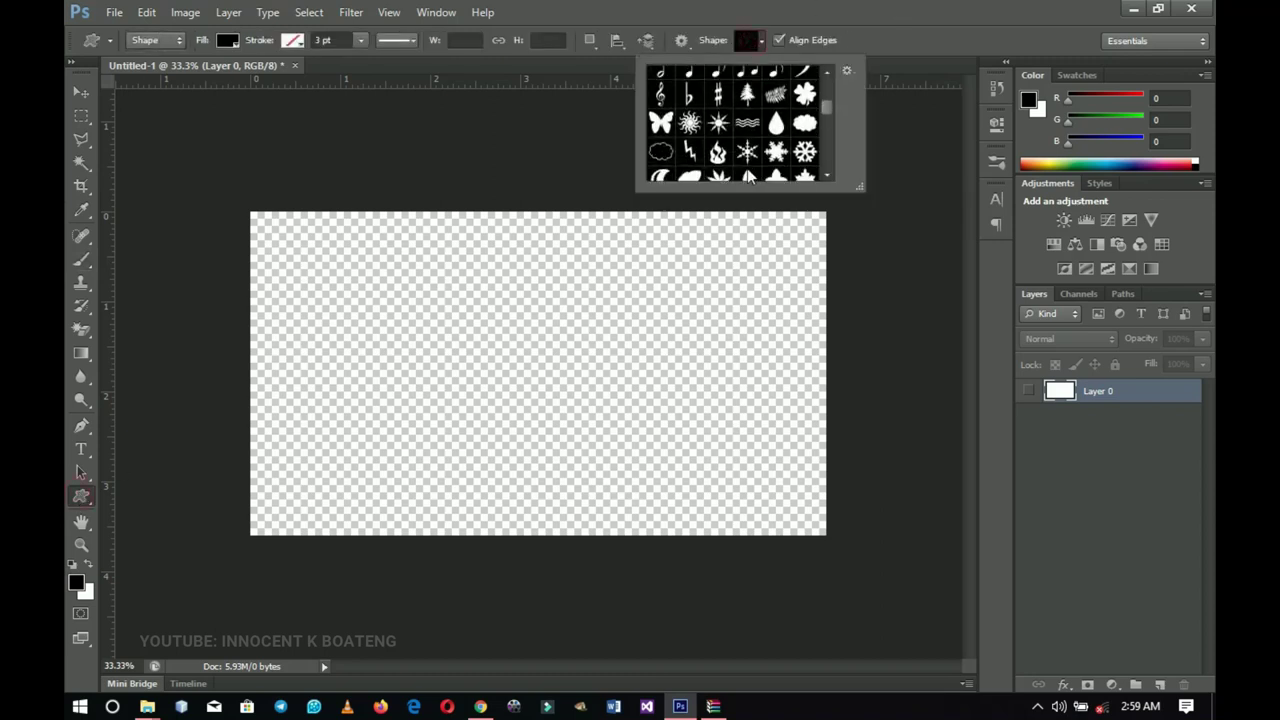
left_click(750, 94)
Step: Draw nine pine trees of varied sizes and merge them into one Shape 9 layer
left_click_drag(310, 236, 428, 424)
left_click_drag(531, 228, 684, 424)
left_click_drag(738, 446, 875, 630)
left_click_drag(432, 479, 605, 660)
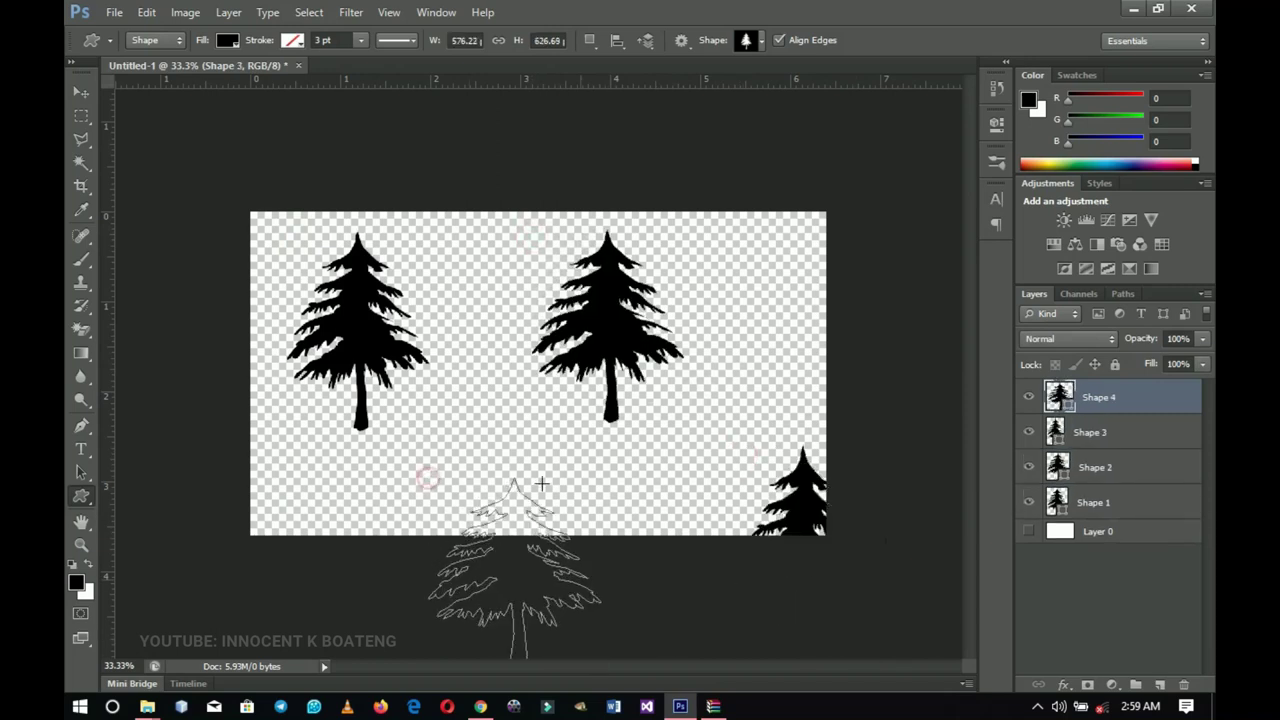
left_click_drag(480, 318, 508, 432)
left_click_drag(707, 392, 780, 468)
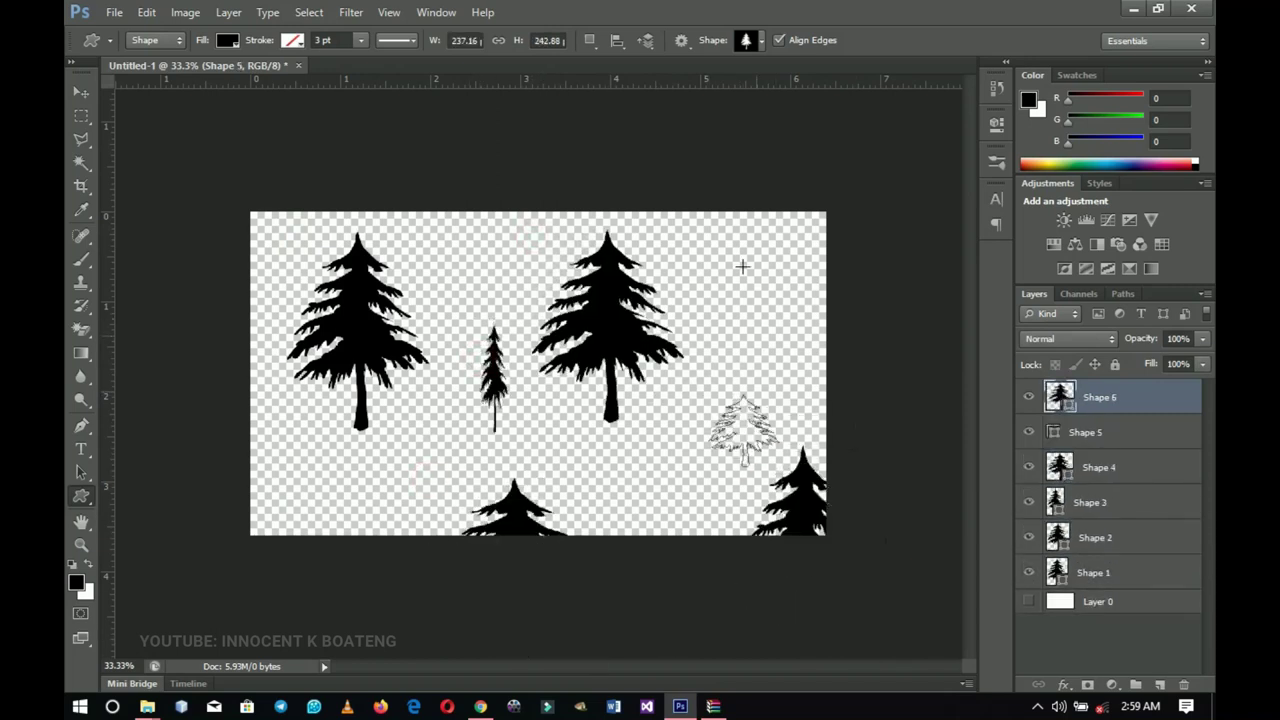
left_click_drag(738, 238, 810, 332)
left_click_drag(405, 220, 496, 302)
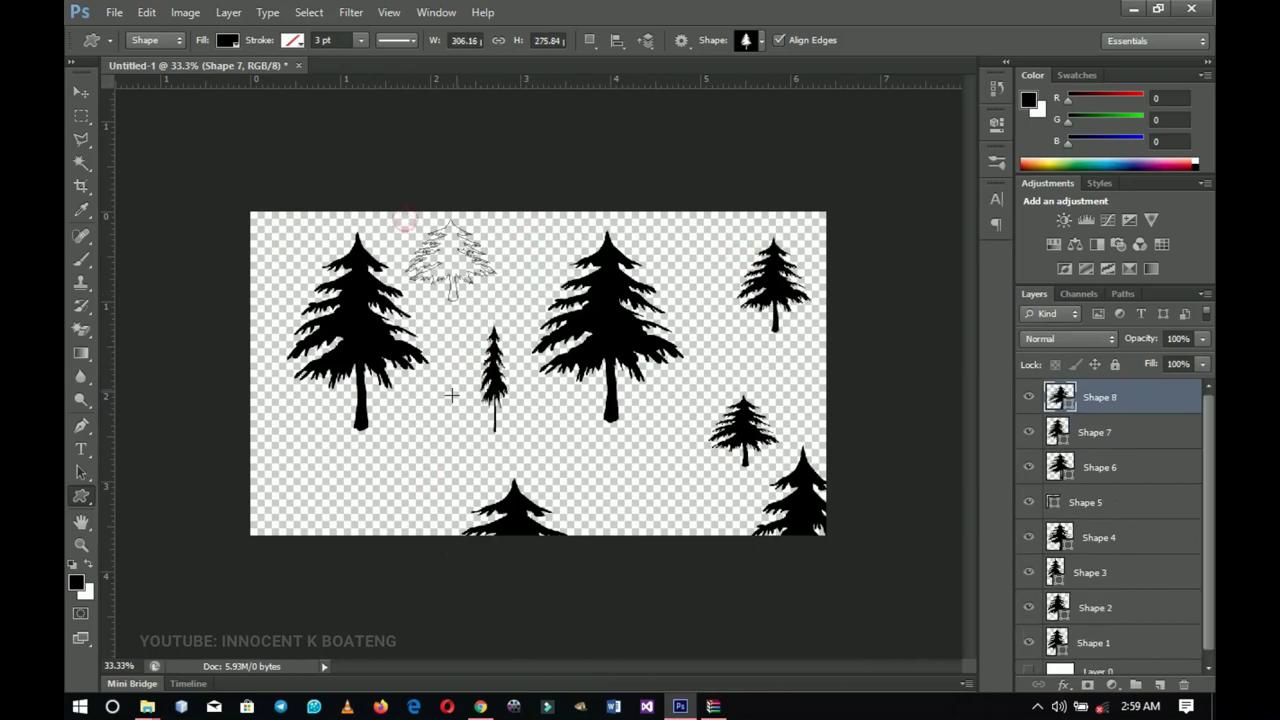
left_click_drag(399, 455, 444, 524)
scroll(1122, 490, "down", 2)
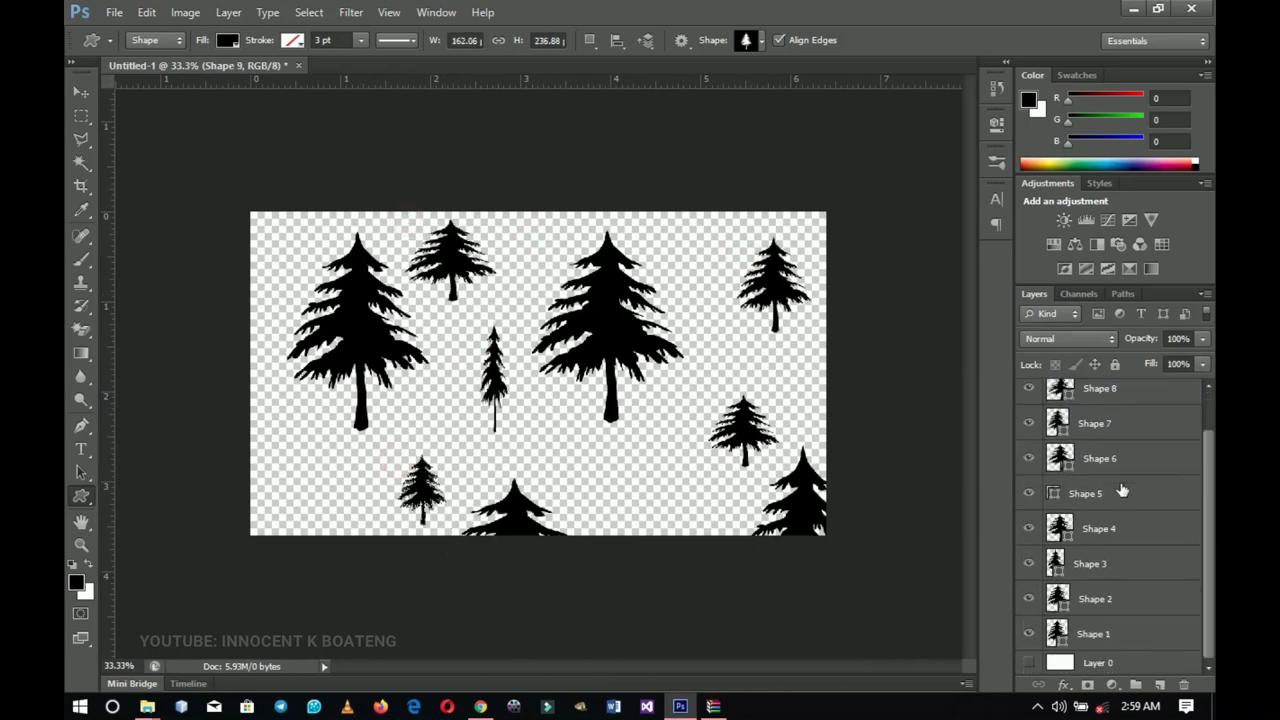
left_click(1105, 634, "shift")
key("ctrl+e")
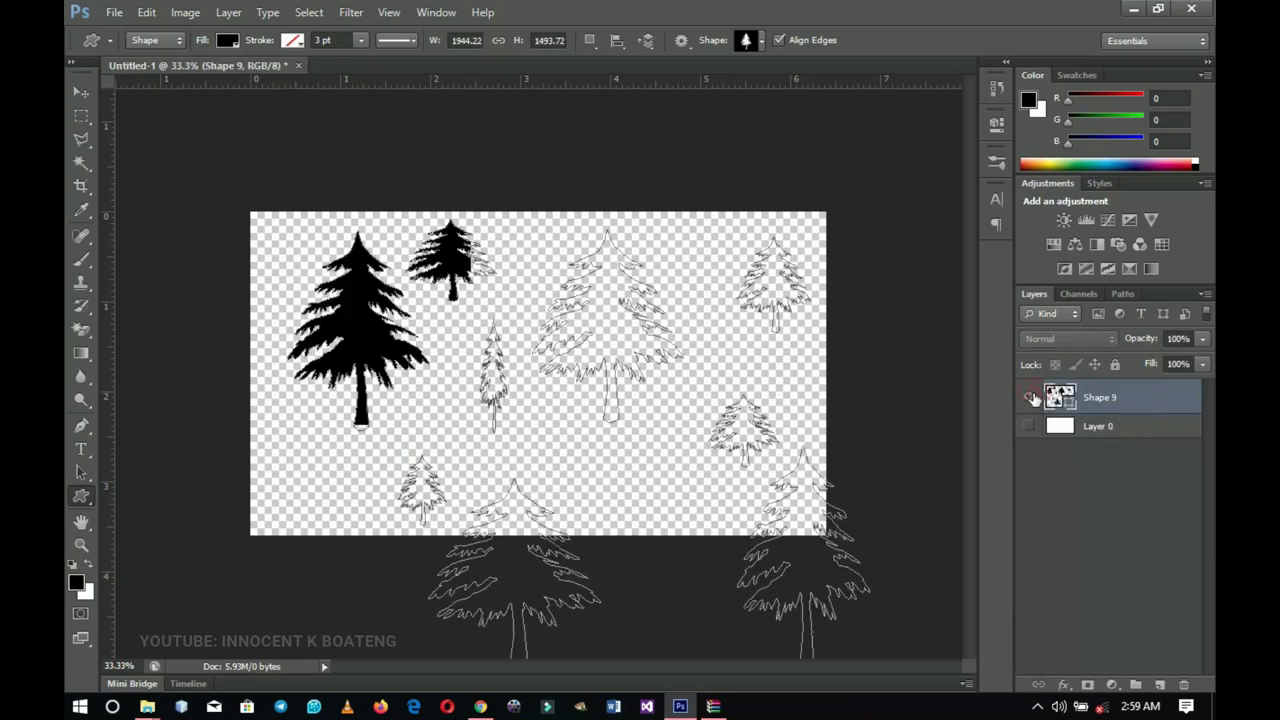
Step: Save the merged trees as a 'tree' brush preset and add a new empty layer above
key("v")
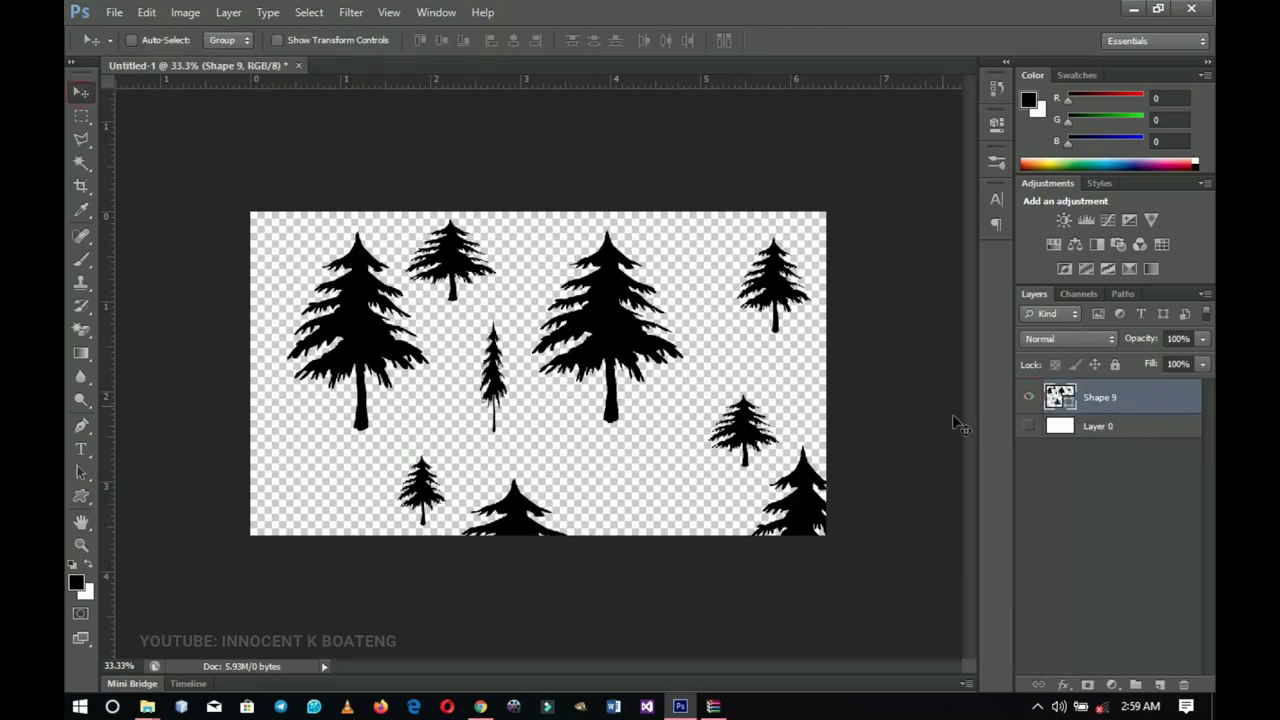
left_click(146, 12)
left_click(198, 422)
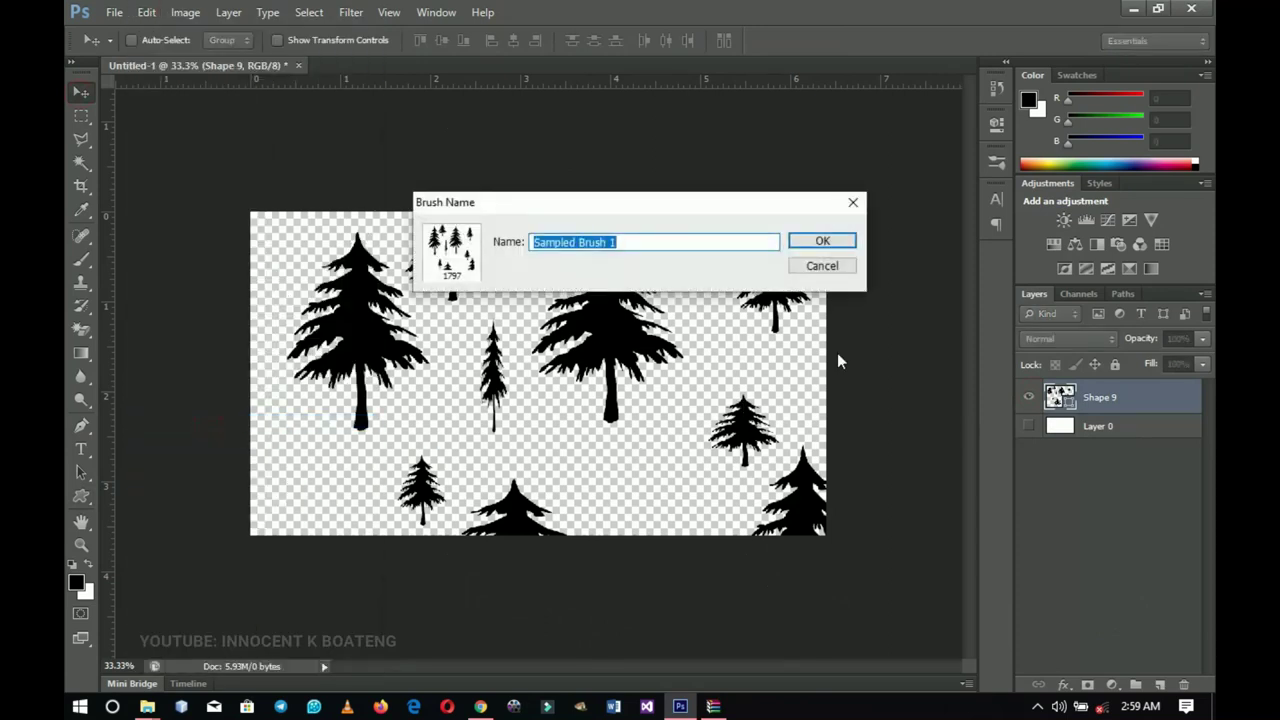
type("le")
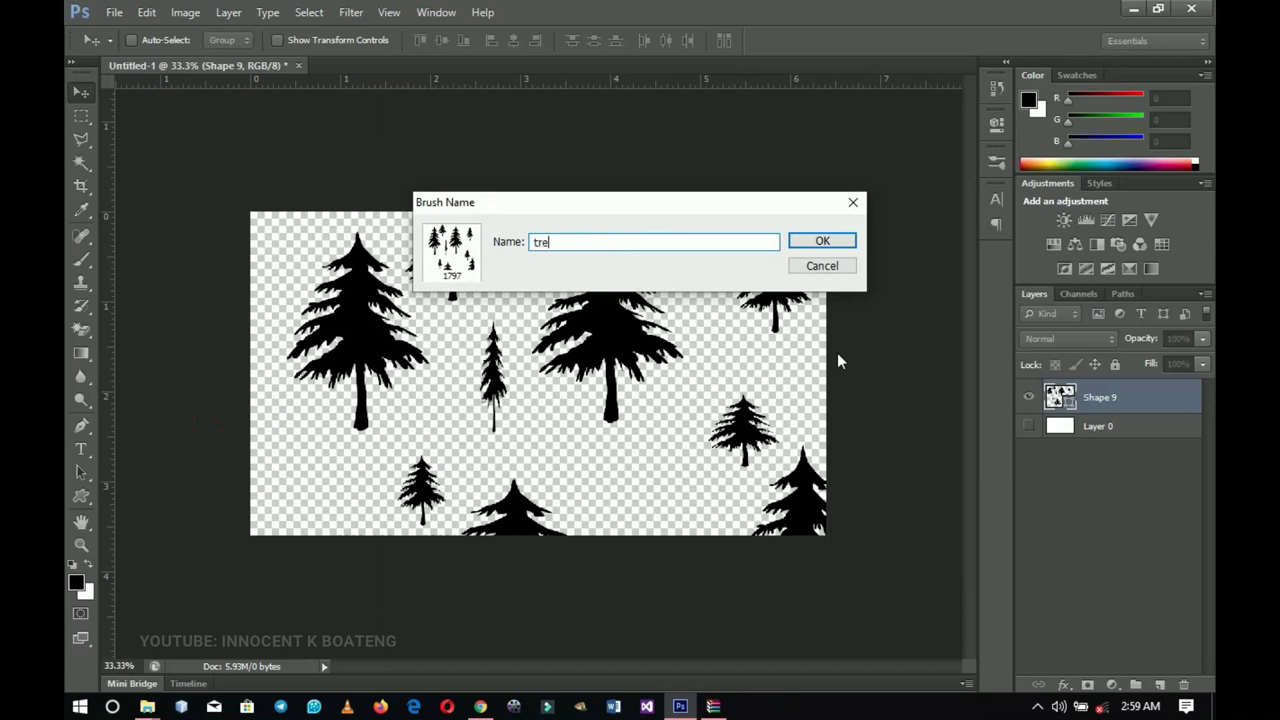
type("ee")
key("Return")
key("b")
left_click(1159, 685)
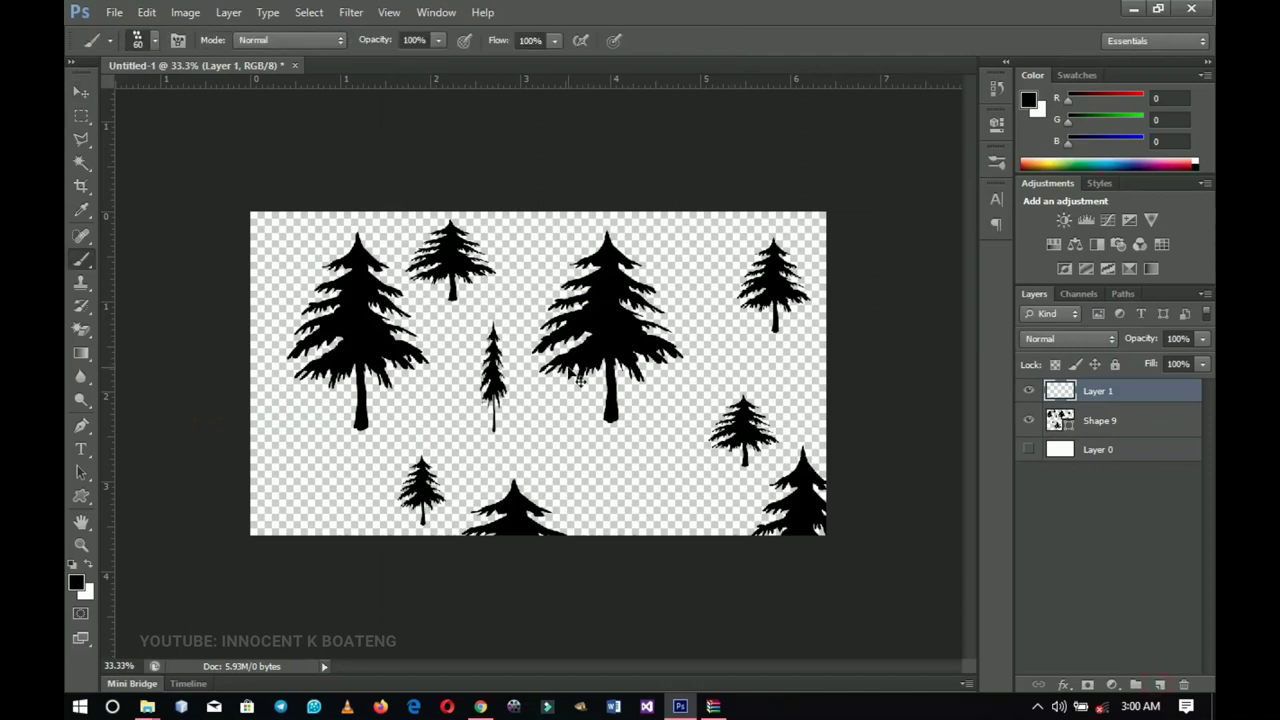
Step: Select the new 1797 px tree brush preset
right_click(636, 507)
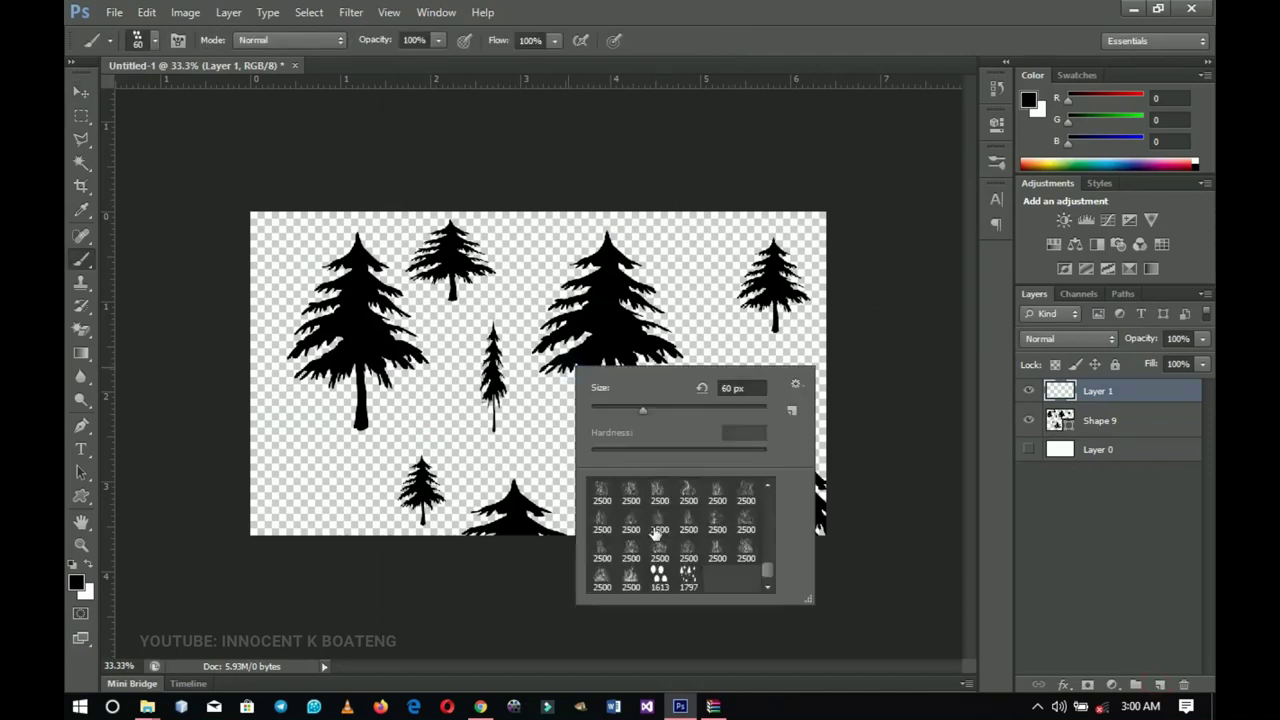
left_click(688, 578)
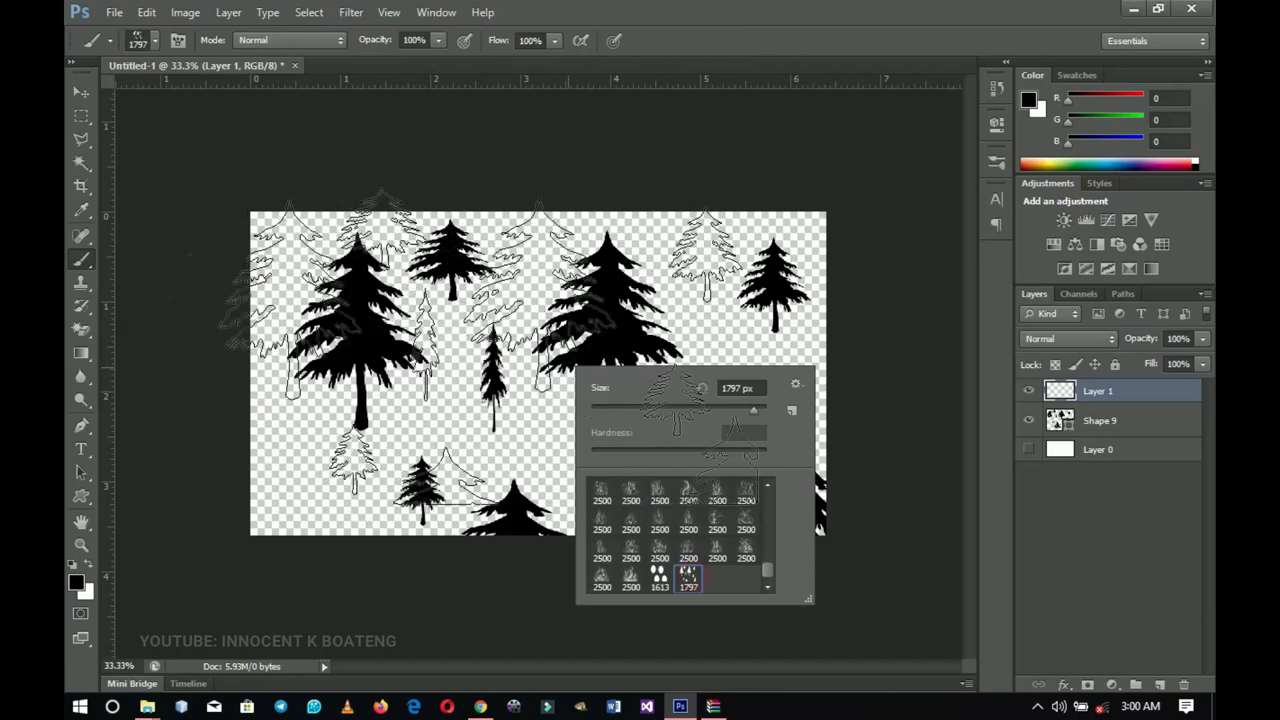
key("Return")
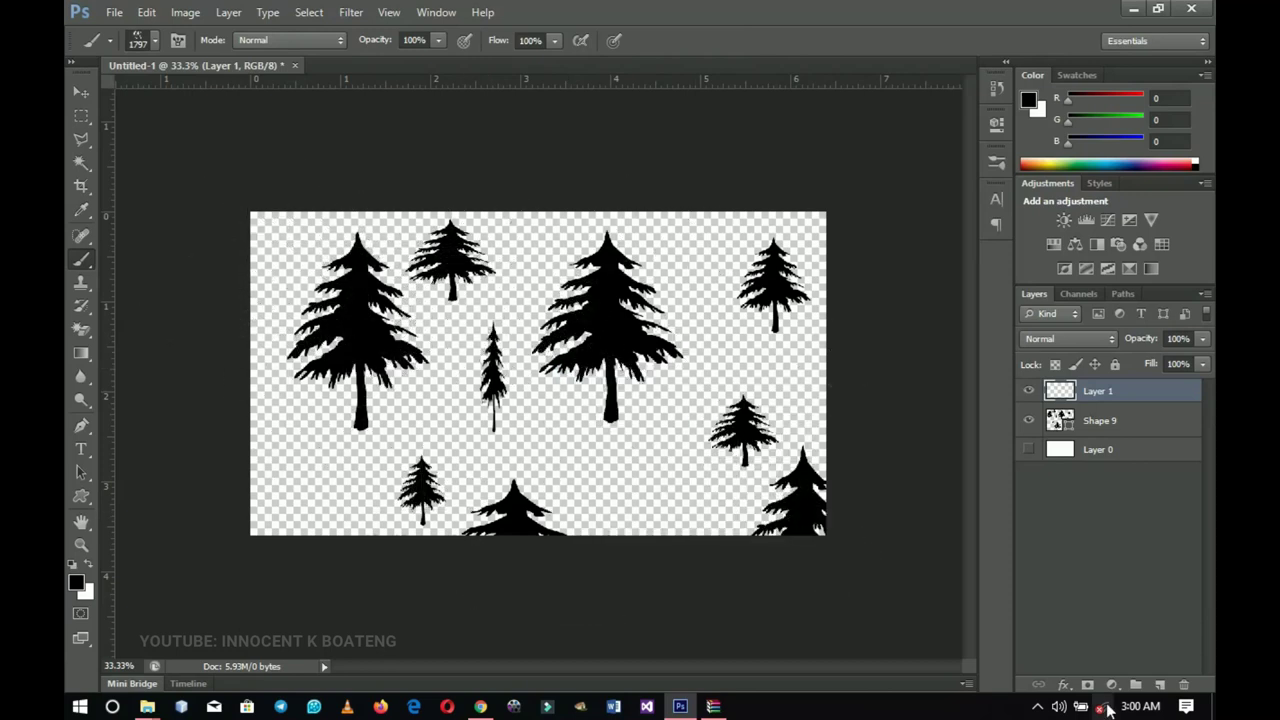
Step: Add a white Solid Color fill layer
left_click(1111, 684)
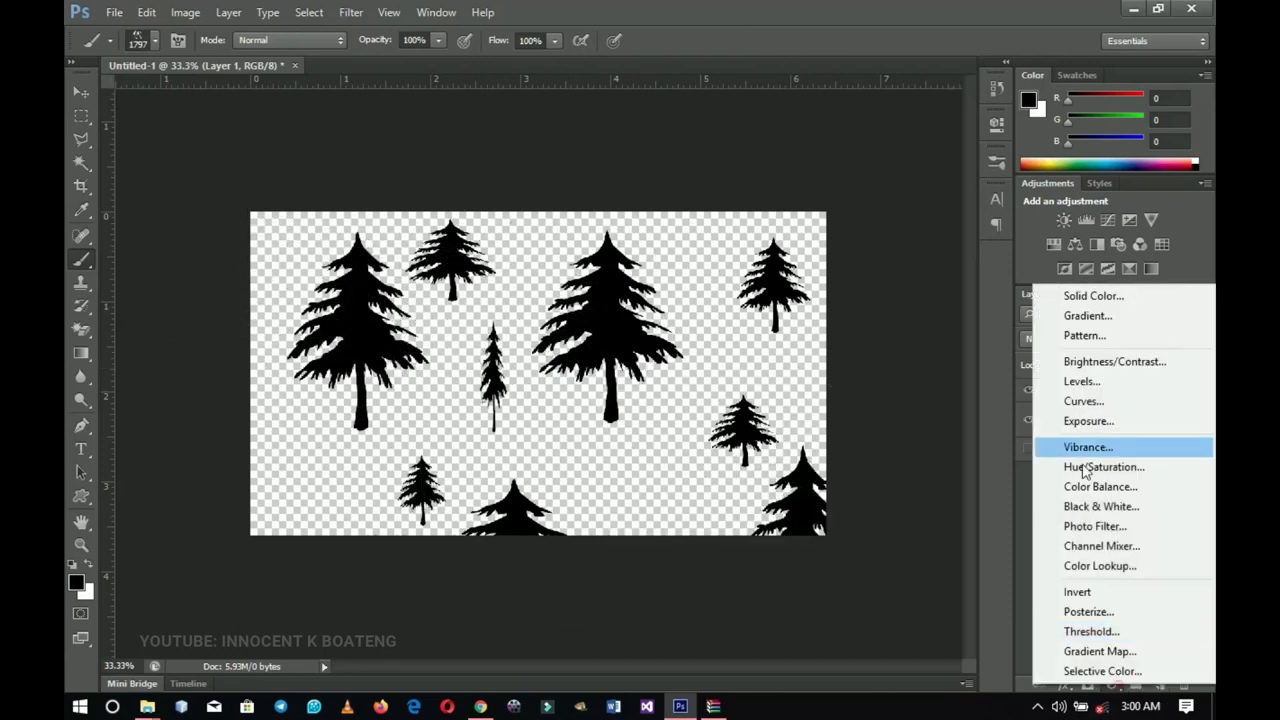
left_click(1095, 295)
left_click_drag(695, 285, 600, 177)
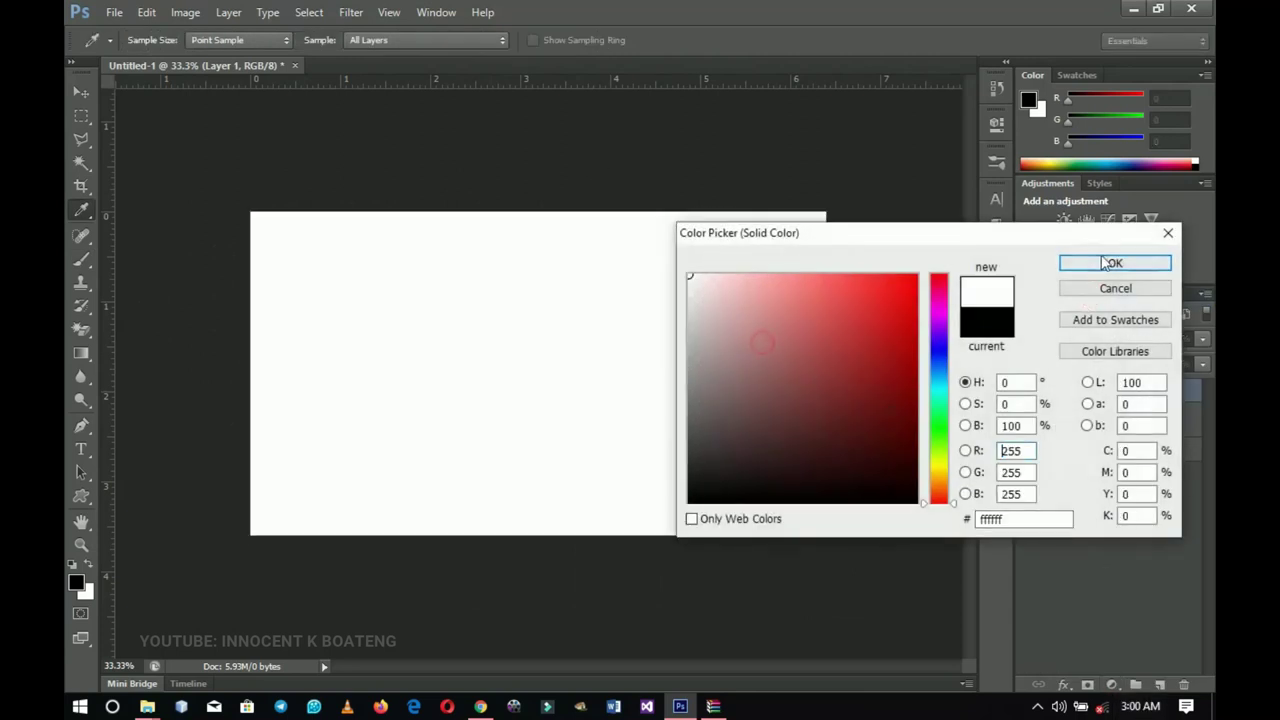
key("Return")
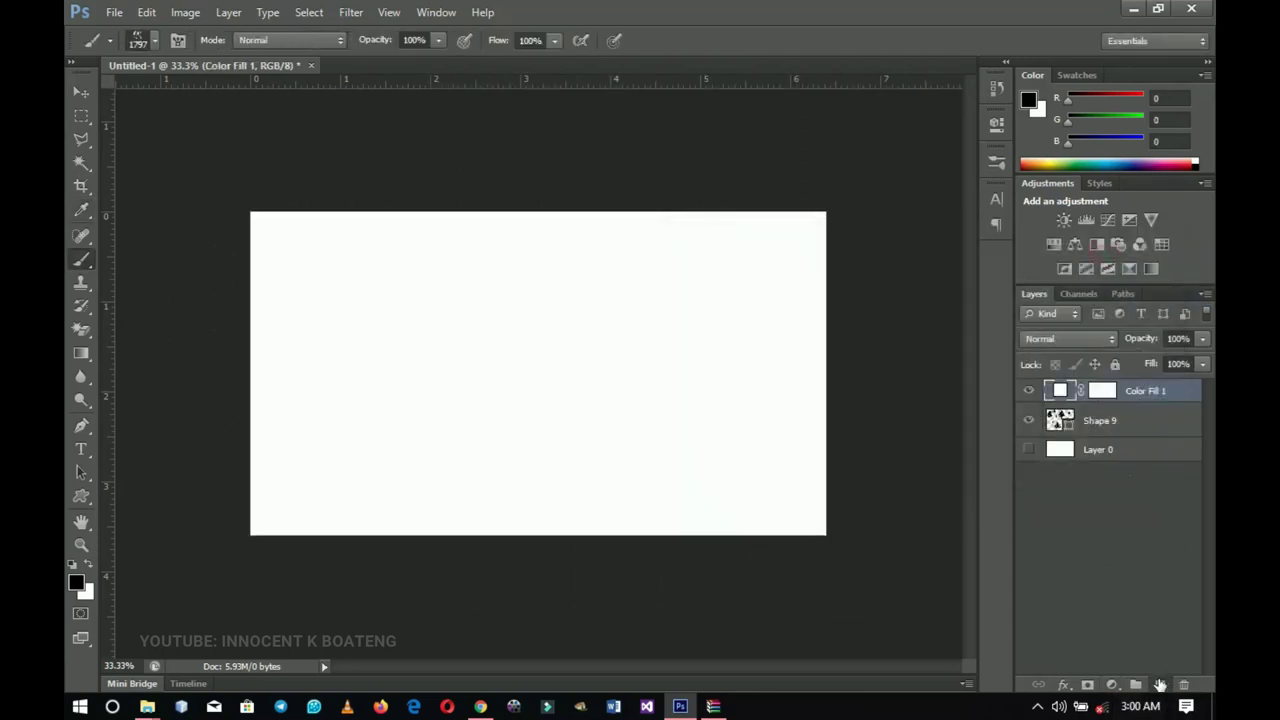
Step: On a new layer, paint a diagonal band of pine trees at 600 px
left_click(1160, 684)
key("bracketleft")
key("bracketleft")
key("bracketleft")
key("bracketleft")
key("bracketleft")
key("bracketleft")
key("bracketleft")
key("bracketleft")
key("bracketleft")
key("bracketleft")
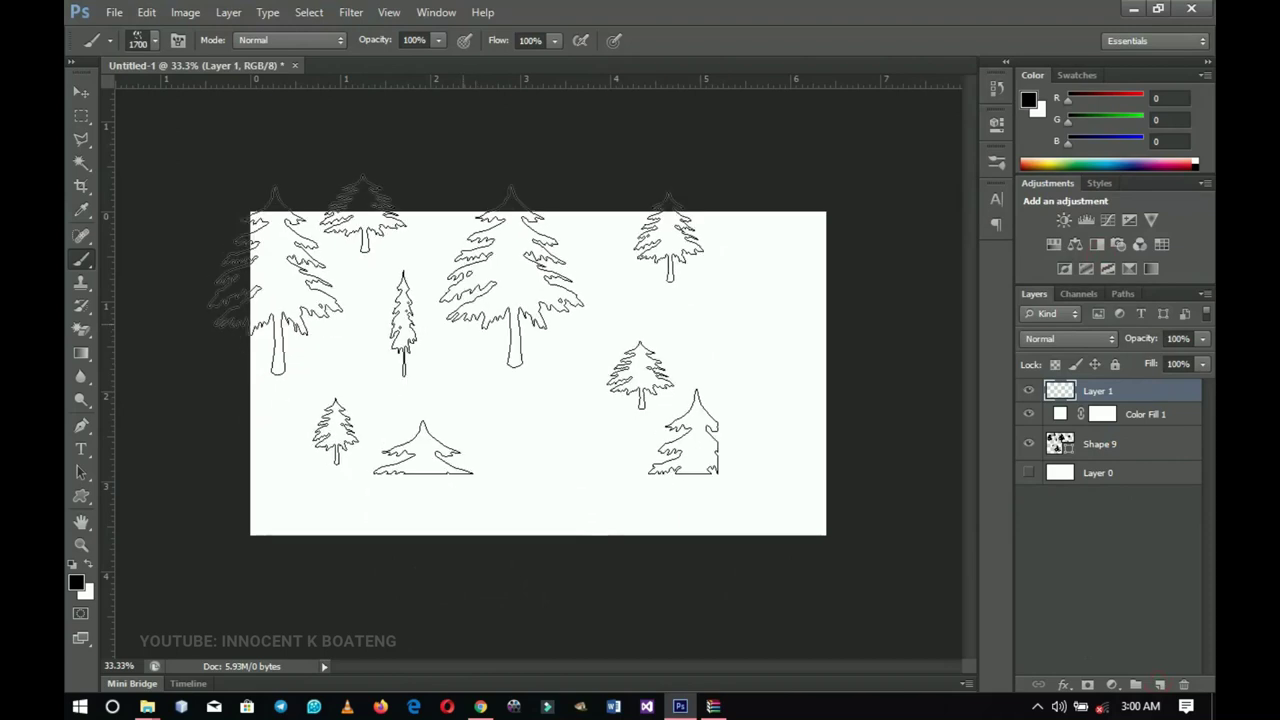
mouse_move(405, 315)
left_mouse_down()
mouse_move(507, 400)
mouse_move(611, 325)
mouse_move(700, 433)
mouse_move(387, 445)
mouse_move(342, 423)
mouse_move(340, 495)
mouse_move(290, 245)
mouse_move(440, 410)
left_mouse_up()
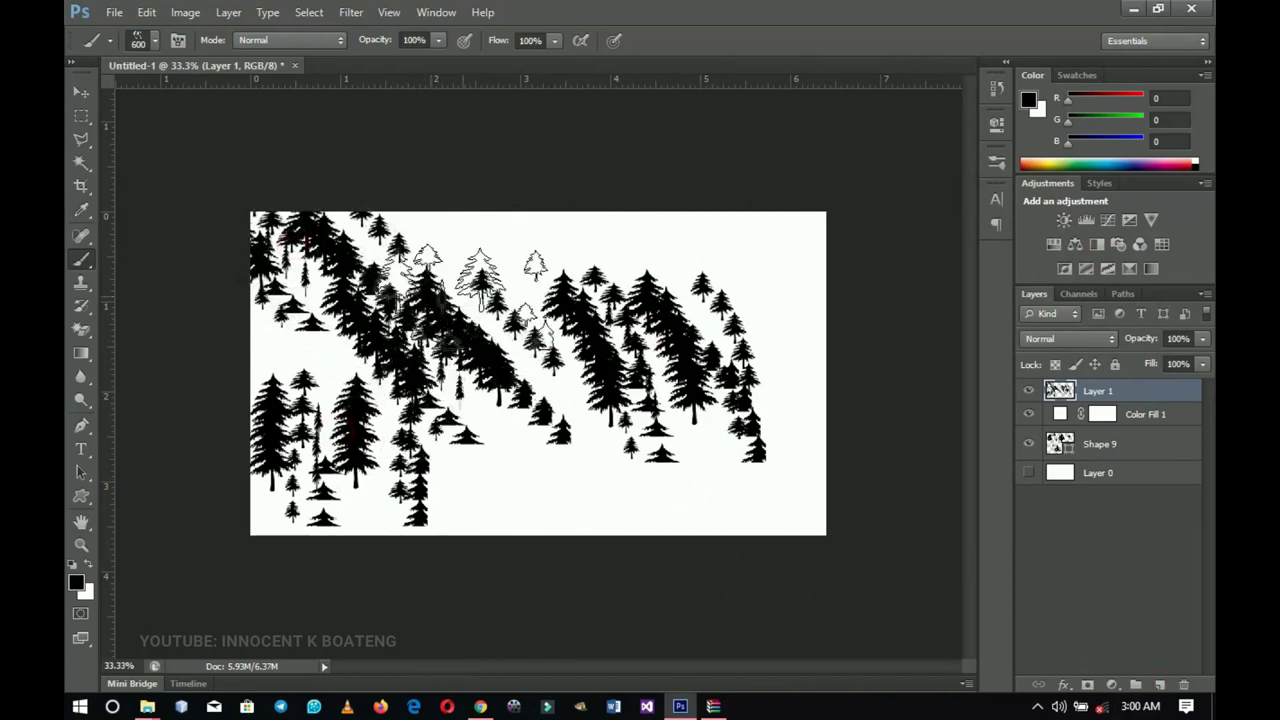